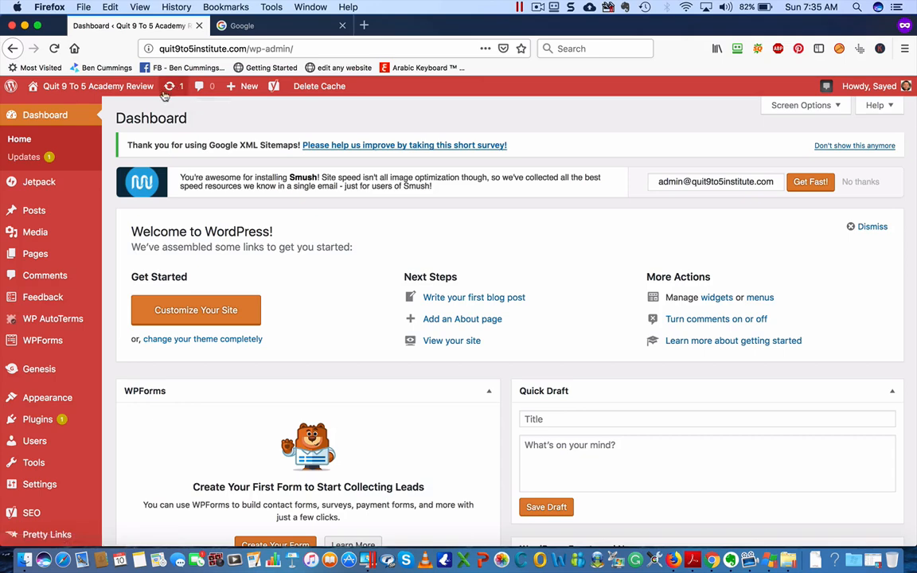
Install all pending plugin updates, including WP-Optimize, and dismiss the Jetpack backup notice
{"action": "left_click", "coordinate": [170, 87]}
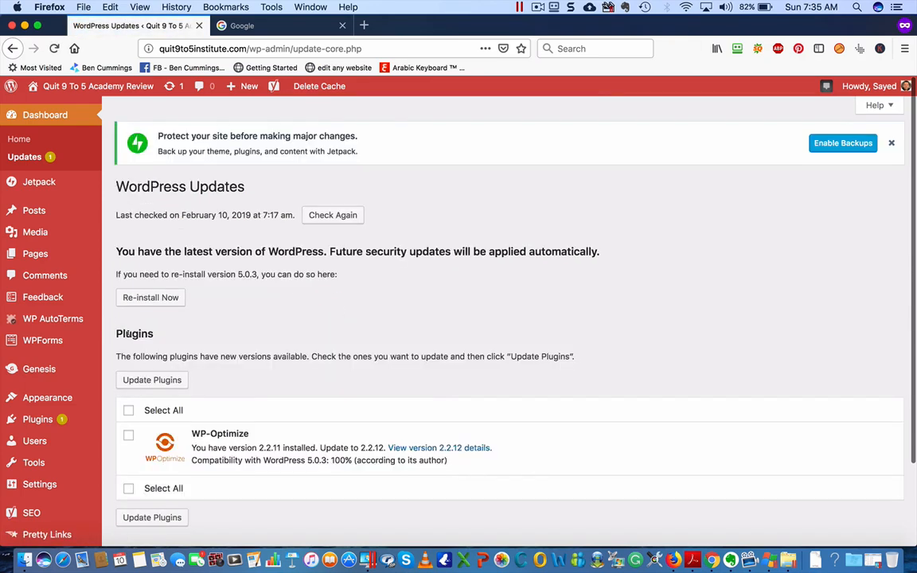
{"action": "scroll", "coordinate": [147, 403], "scroll_direction": "down", "scroll_amount": 3}
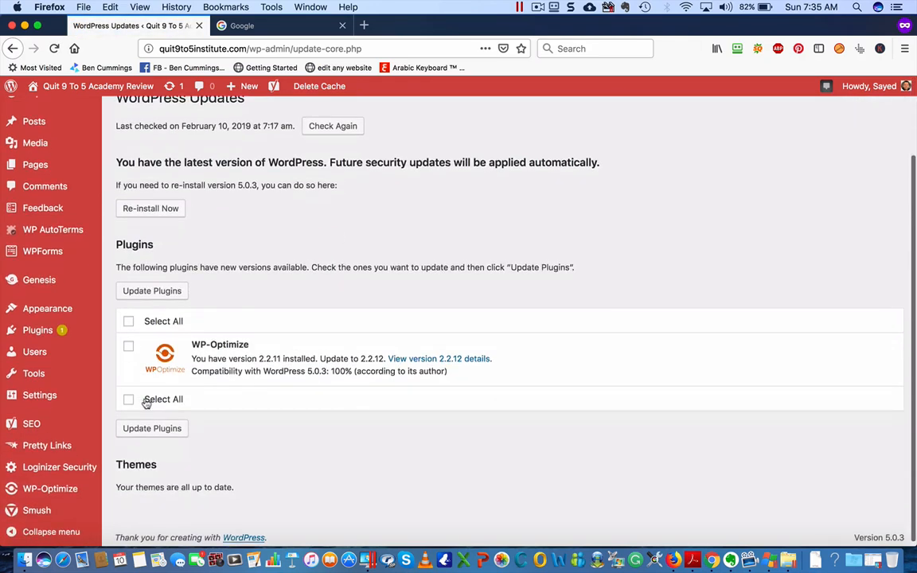
{"action": "left_click", "coordinate": [128, 321]}
{"action": "left_click", "coordinate": [156, 292]}
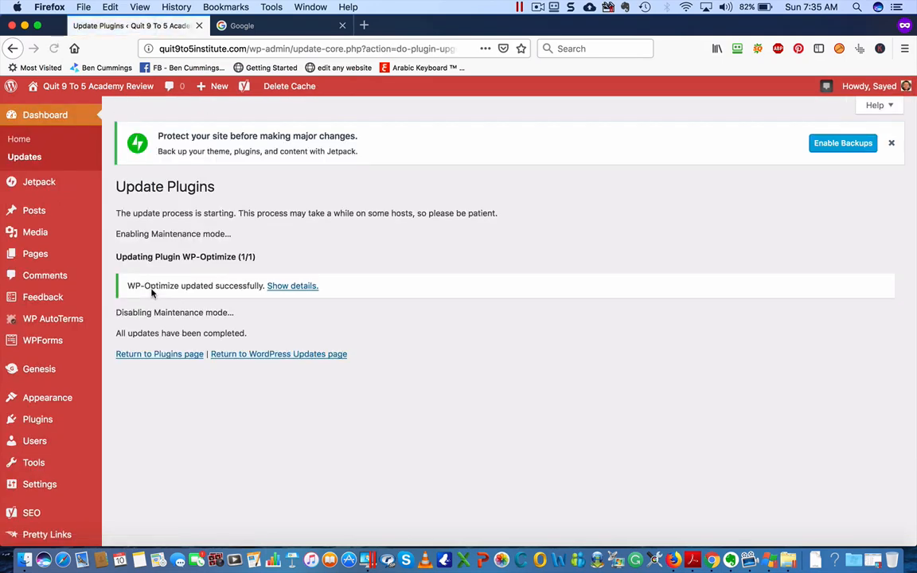
{"action": "left_click", "coordinate": [891, 142]}
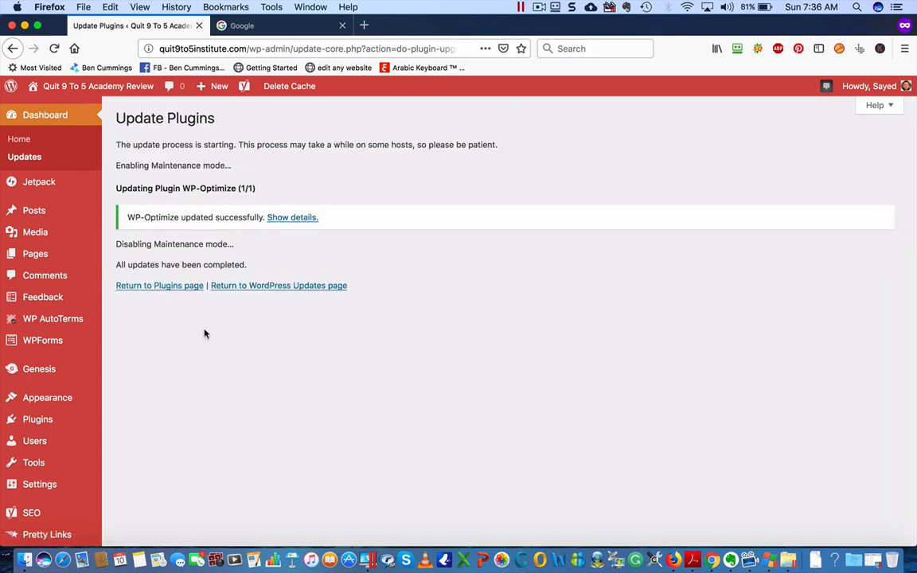
{"action": "mouse_move", "coordinate": [72, 320]}
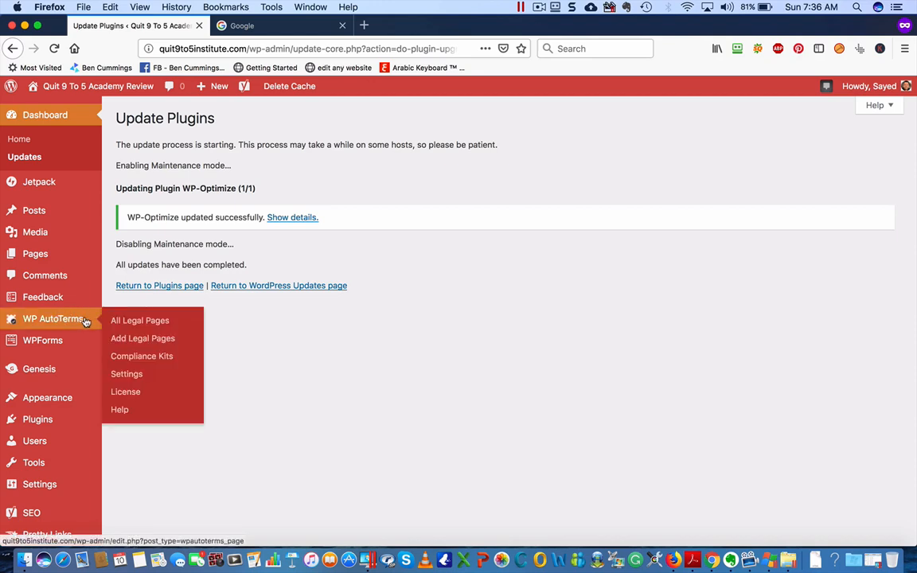
In WP AutoTerms Add Legal Pages, permanently dismiss the review request and start a Privacy Policy
{"action": "left_click", "coordinate": [170, 339]}
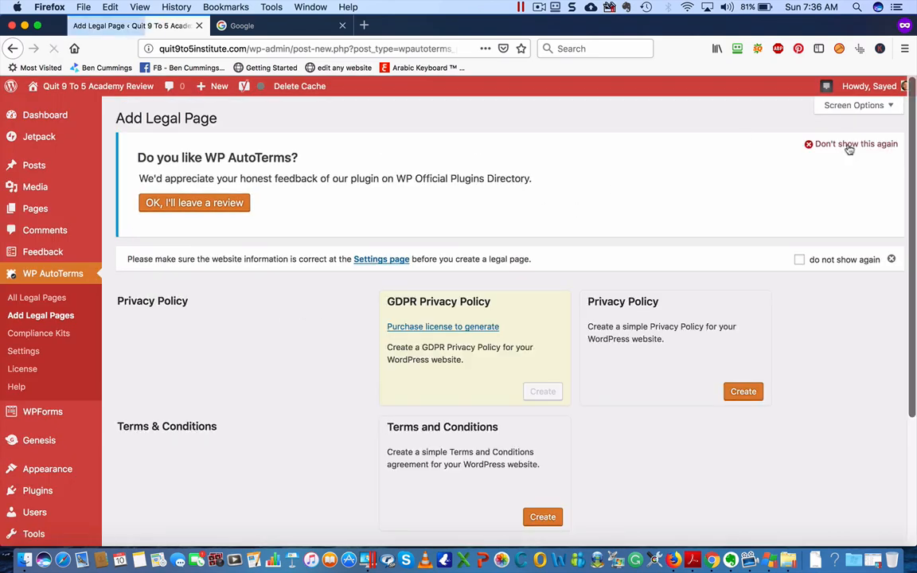
{"action": "left_click", "coordinate": [849, 147]}
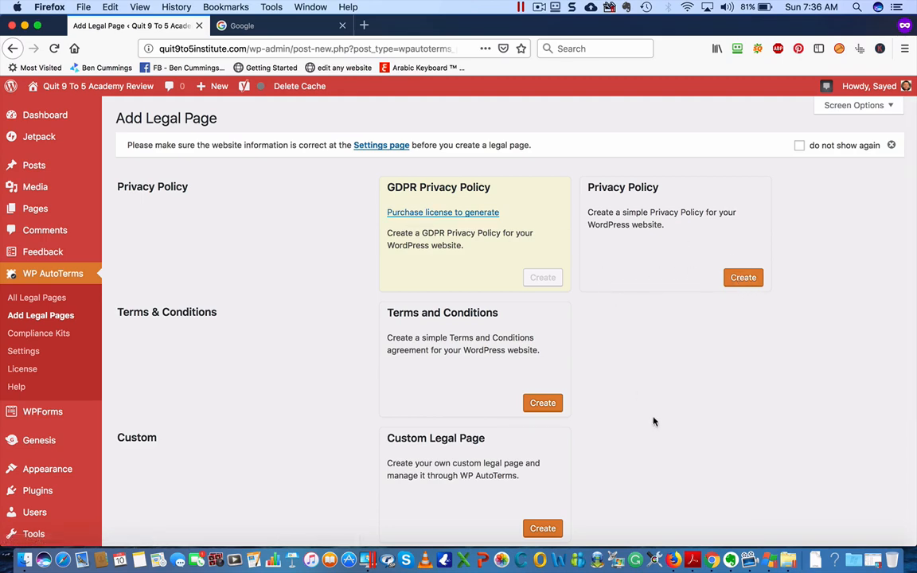
{"action": "scroll", "coordinate": [653, 419], "scroll_direction": "down", "scroll_amount": 3}
{"action": "scroll", "coordinate": [653, 422], "scroll_direction": "up", "scroll_amount": 3}
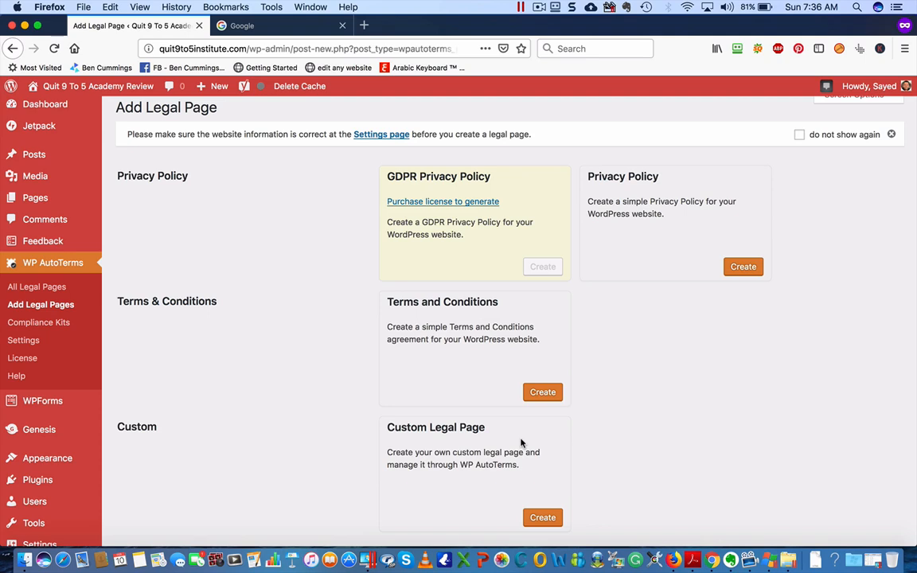
{"action": "left_click", "coordinate": [737, 266]}
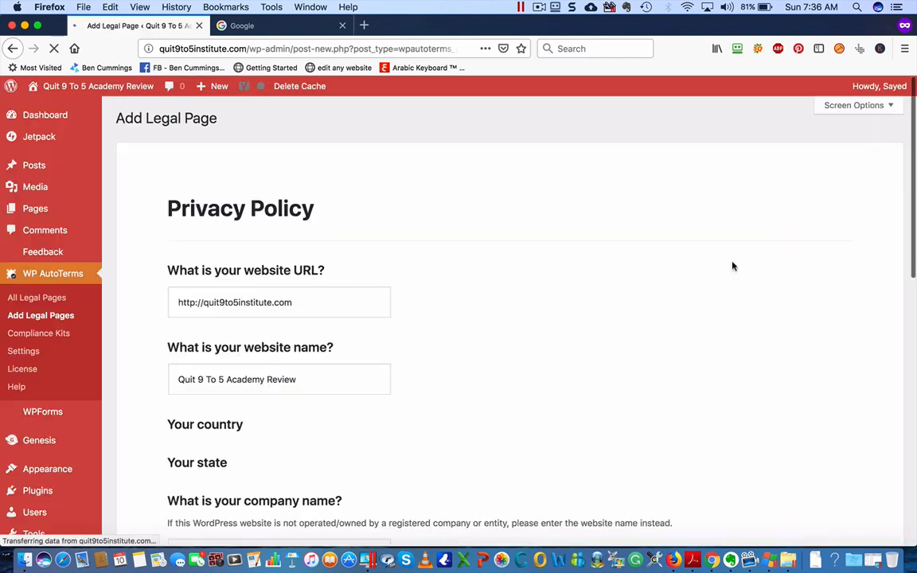
Set the Privacy Policy country to Egypt
{"action": "scroll", "coordinate": [540, 347], "scroll_direction": "down", "scroll_amount": 3}
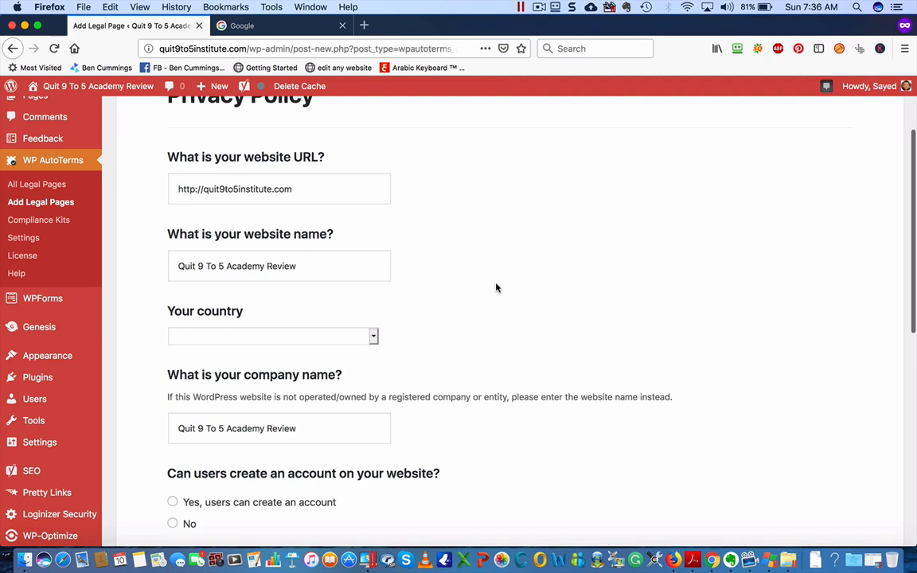
{"action": "scroll", "coordinate": [495, 287], "scroll_direction": "up", "scroll_amount": 1}
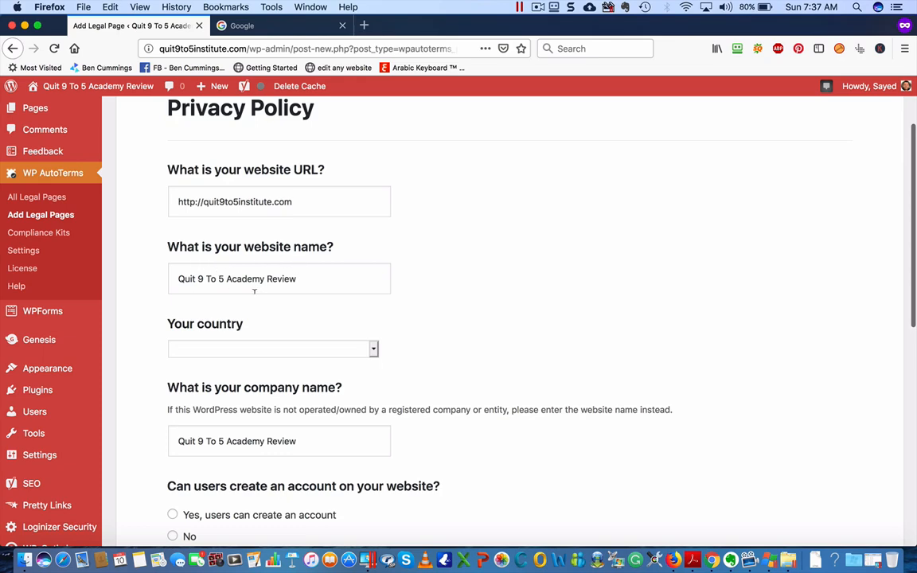
{"action": "left_click", "coordinate": [308, 356]}
{"action": "scroll", "coordinate": [299, 305], "scroll_direction": "down", "scroll_amount": 10}
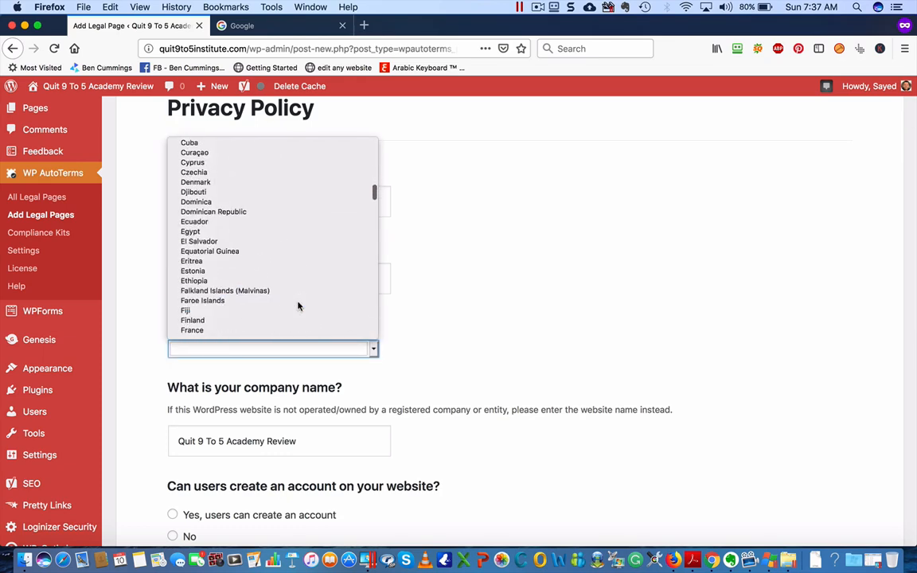
{"action": "left_click", "coordinate": [239, 232]}
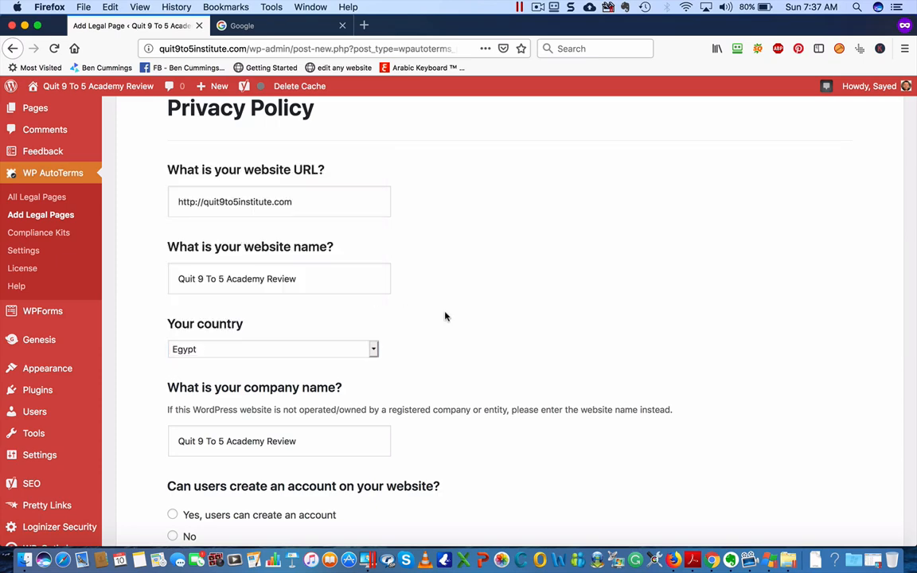
Answer No to user accounts, mark name and email address as collected, and No to AdSense
{"action": "scroll", "coordinate": [446, 317], "scroll_direction": "down", "scroll_amount": 3}
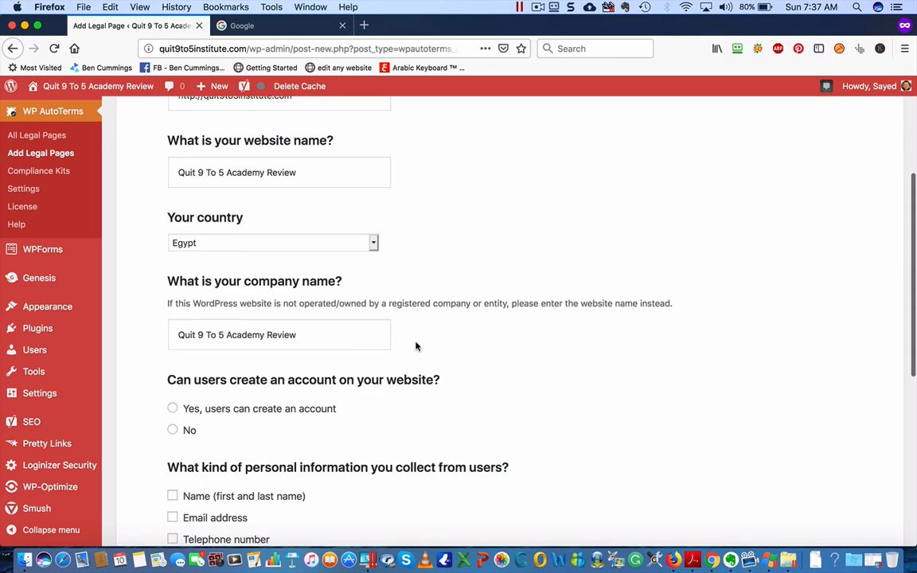
{"action": "scroll", "coordinate": [416, 346], "scroll_direction": "down", "scroll_amount": 2}
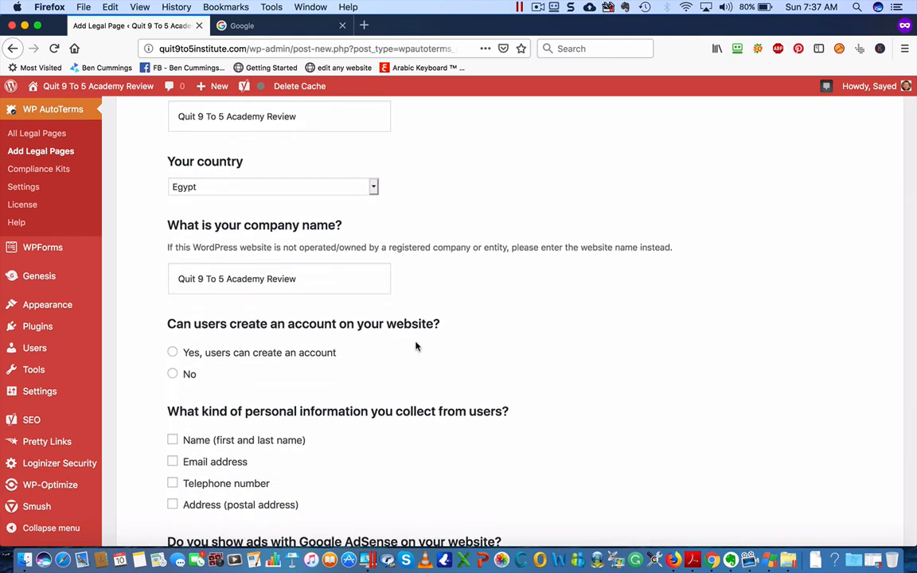
{"action": "scroll", "coordinate": [416, 347], "scroll_direction": "down", "scroll_amount": 2}
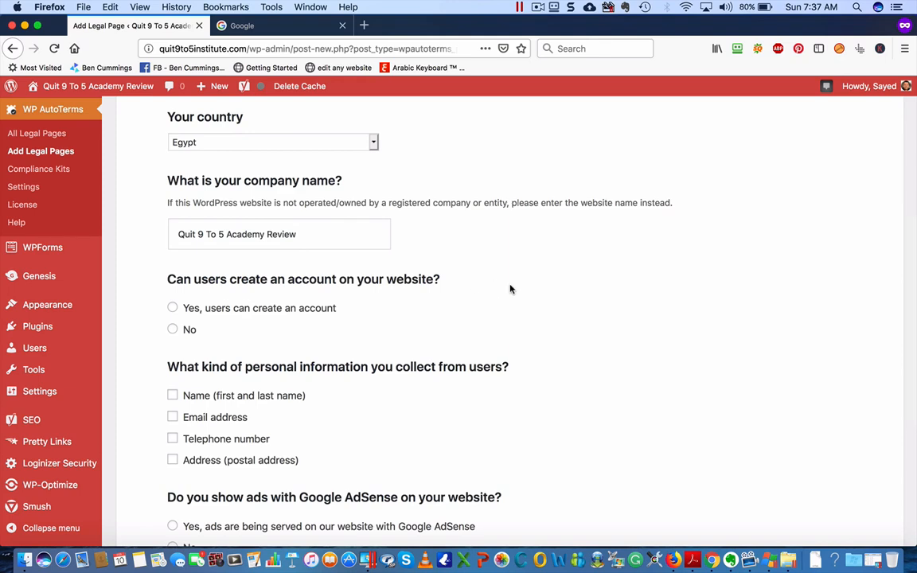
{"action": "left_click", "coordinate": [173, 329]}
{"action": "scroll", "coordinate": [394, 318], "scroll_direction": "down", "scroll_amount": 3}
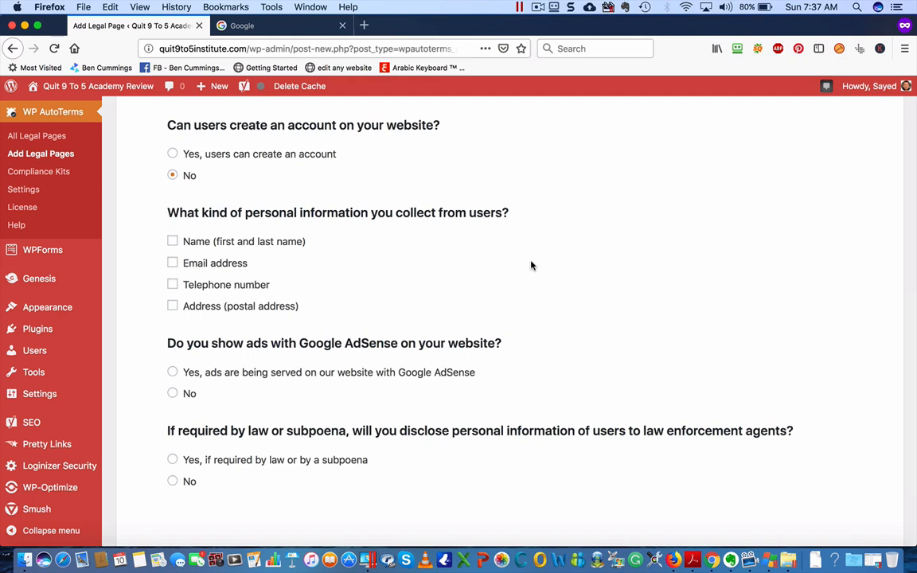
{"action": "left_click", "coordinate": [172, 242]}
{"action": "left_click", "coordinate": [172, 264]}
{"action": "scroll", "coordinate": [482, 303], "scroll_direction": "down", "scroll_amount": 1}
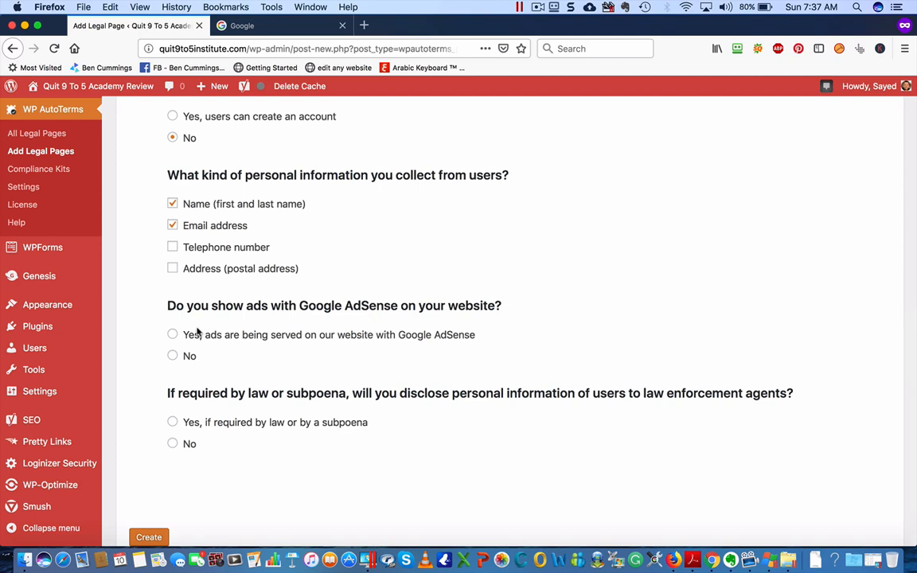
{"action": "left_click", "coordinate": [173, 358]}
Answer No to disclosing user data to law enforcement and generate the Privacy Policy draft
{"action": "scroll", "coordinate": [455, 368], "scroll_direction": "down", "scroll_amount": 2}
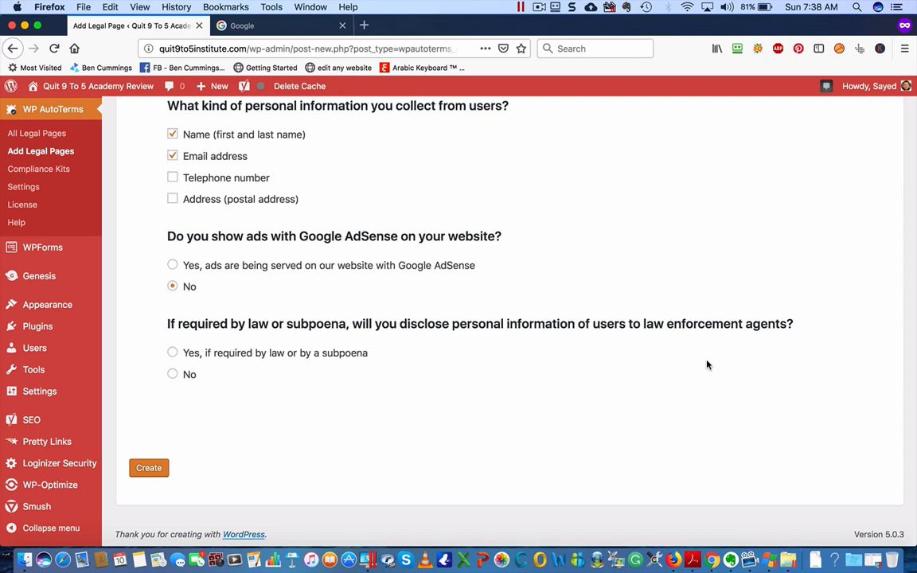
{"action": "left_click", "coordinate": [173, 373]}
{"action": "left_click", "coordinate": [150, 473]}
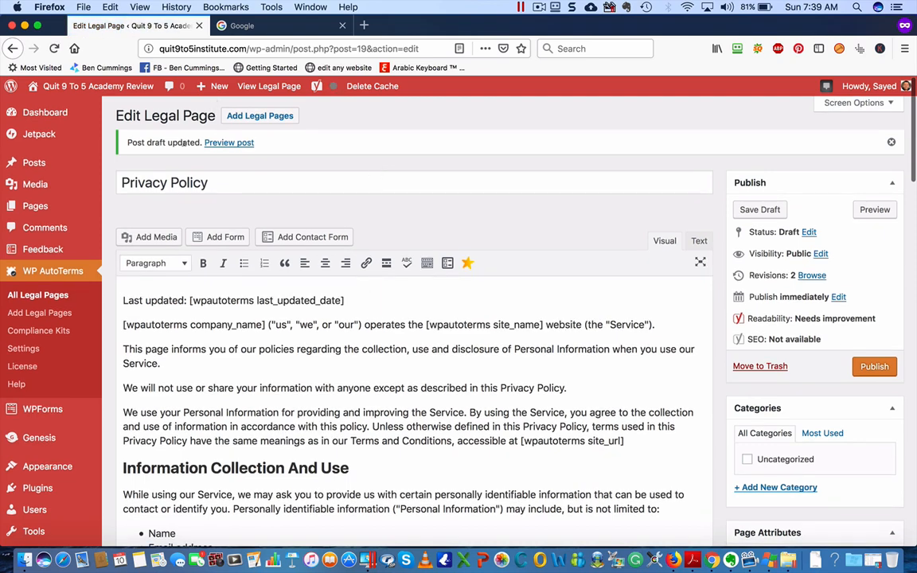
Review the Privacy Policy draft preview in a new browser tab, then close that tab
{"action": "right_click", "coordinate": [235, 139]}
{"action": "left_click", "coordinate": [258, 142]}
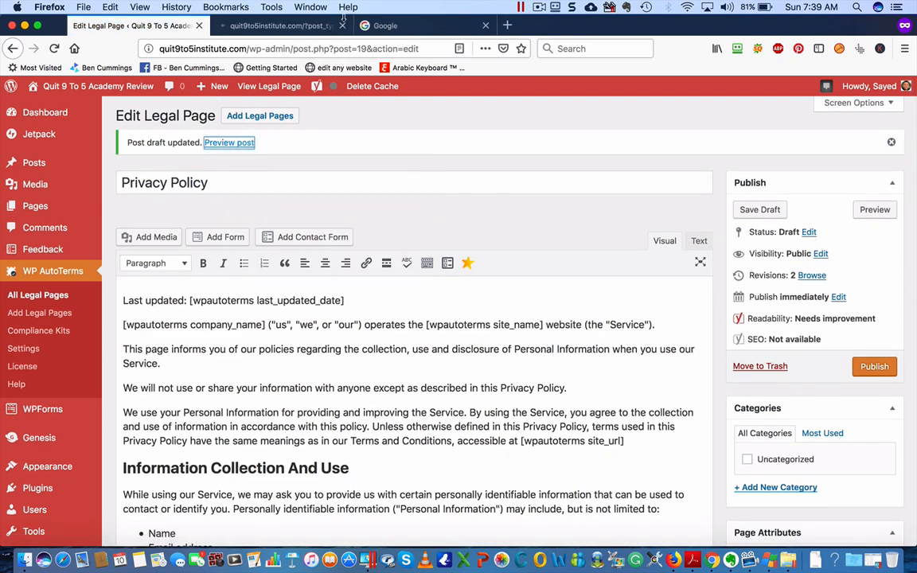
{"action": "left_click", "coordinate": [293, 26]}
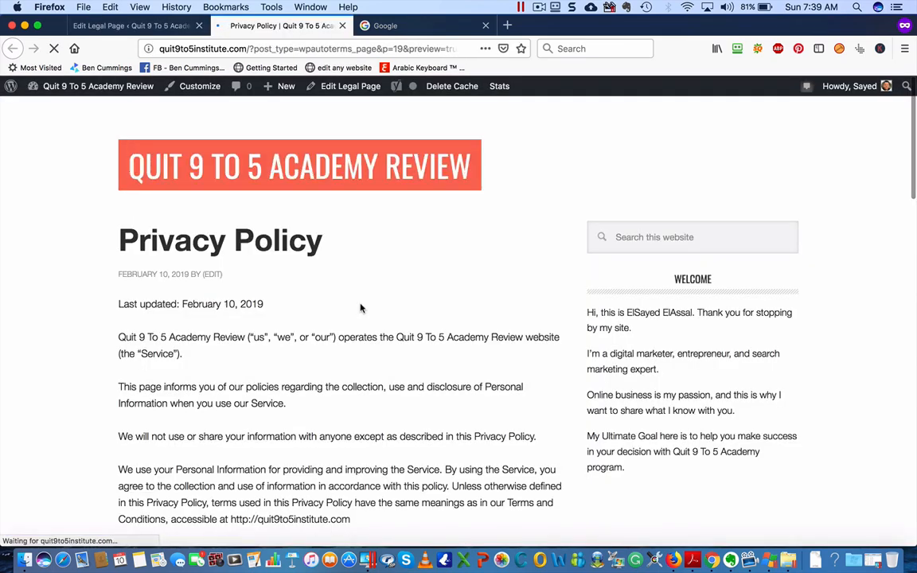
{"action": "scroll", "coordinate": [231, 359], "scroll_direction": "down", "scroll_amount": 4}
{"action": "scroll", "coordinate": [231, 358], "scroll_direction": "down", "scroll_amount": 7}
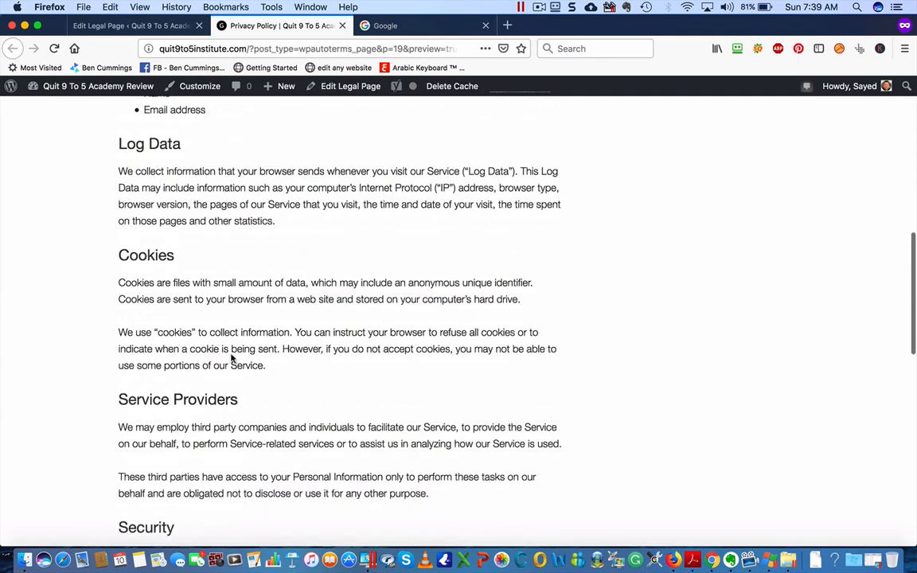
{"action": "scroll", "coordinate": [231, 359], "scroll_direction": "down", "scroll_amount": 6}
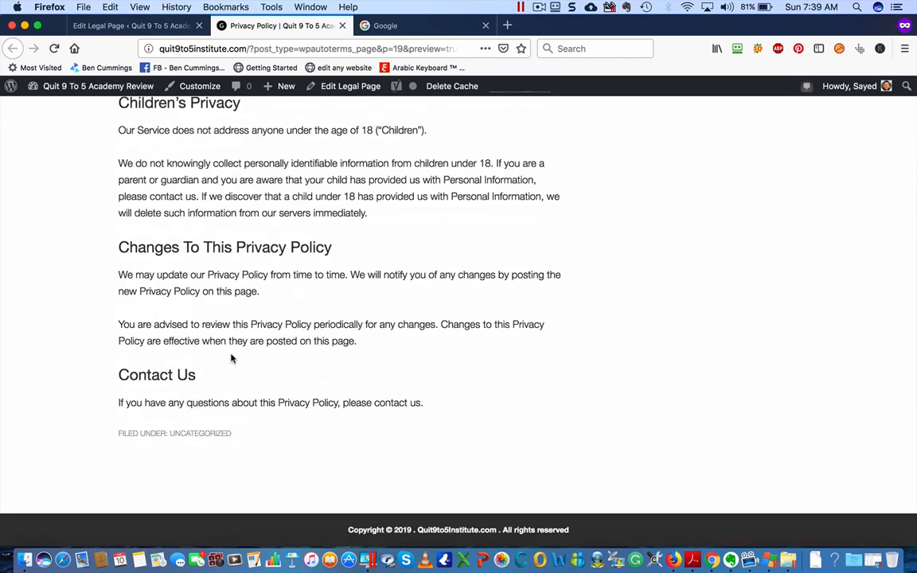
{"action": "scroll", "coordinate": [297, 467], "scroll_direction": "up", "scroll_amount": 20}
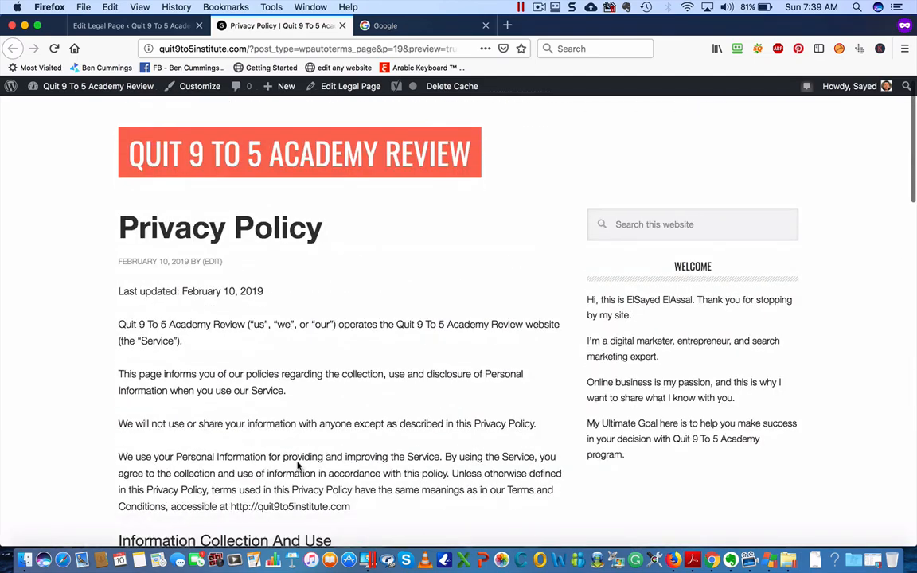
{"action": "scroll", "coordinate": [297, 467], "scroll_direction": "down", "scroll_amount": 20}
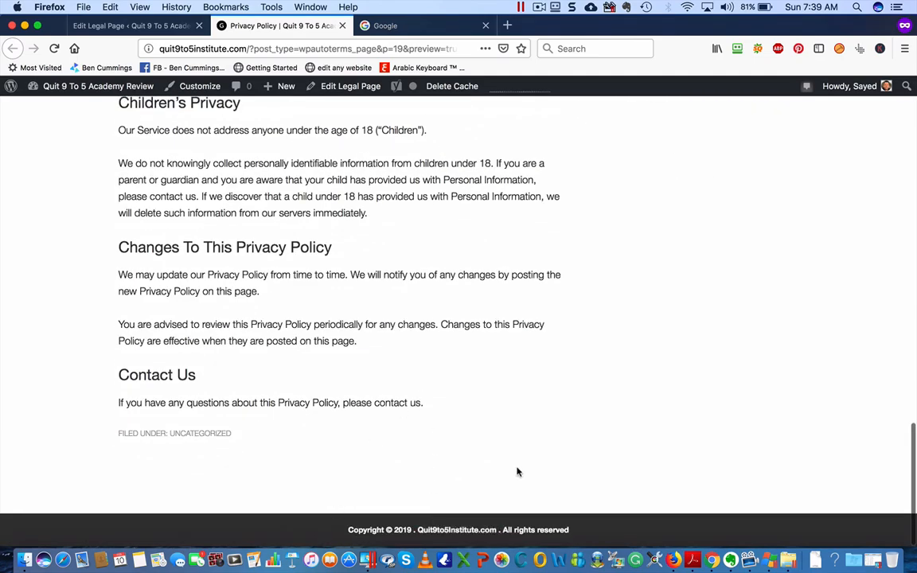
{"action": "scroll", "coordinate": [517, 472], "scroll_direction": "up", "scroll_amount": 3}
{"action": "scroll", "coordinate": [518, 472], "scroll_direction": "up", "scroll_amount": 15}
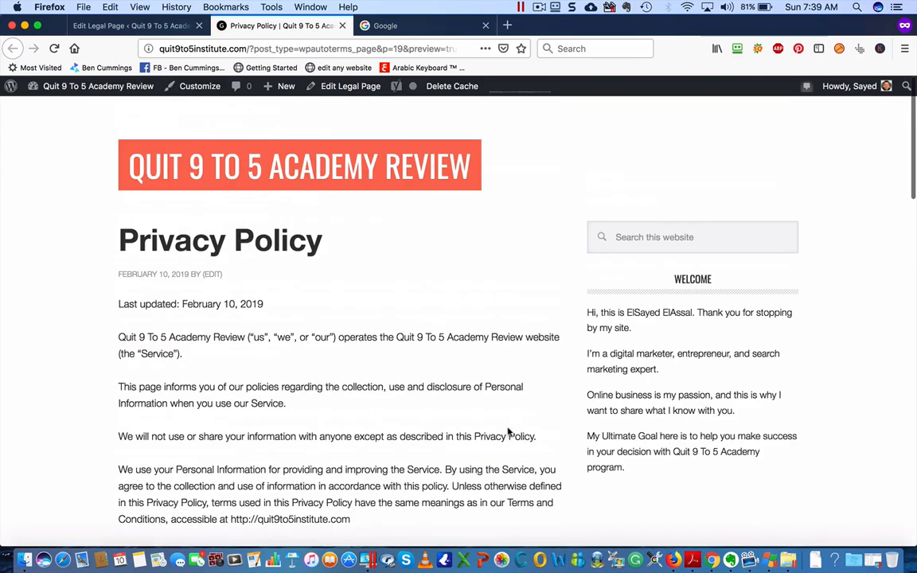
{"action": "scroll", "coordinate": [498, 433], "scroll_direction": "down", "scroll_amount": 3}
{"action": "scroll", "coordinate": [486, 430], "scroll_direction": "up", "scroll_amount": 3}
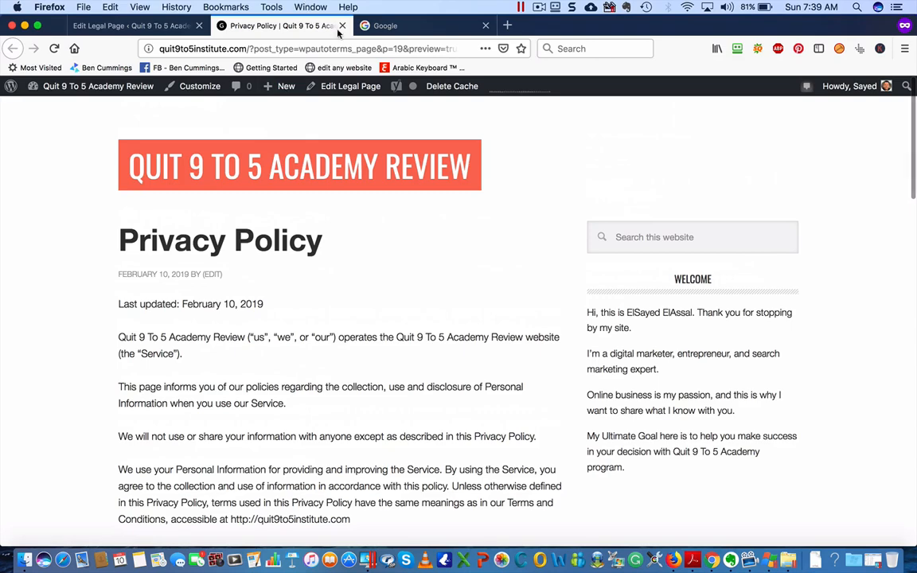
{"action": "key", "text": "super+w"}
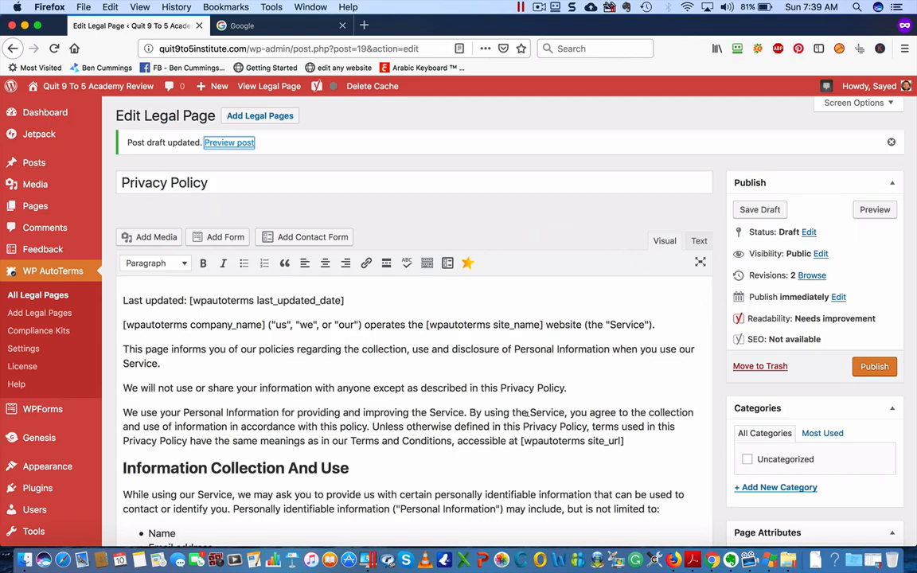
Publish the Privacy Policy legal page
{"action": "scroll", "coordinate": [527, 411], "scroll_direction": "down", "scroll_amount": 4}
{"action": "scroll", "coordinate": [527, 411], "scroll_direction": "up", "scroll_amount": 4}
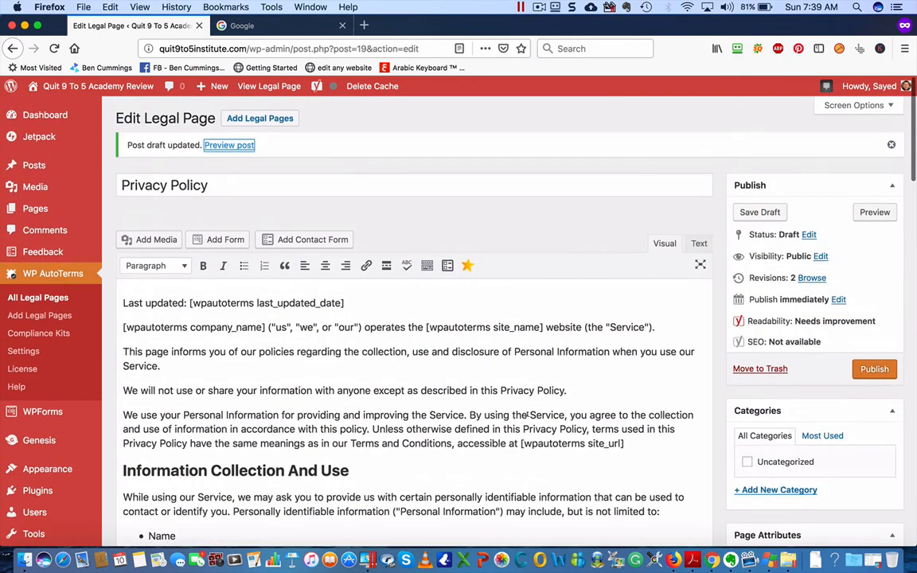
{"action": "left_click", "coordinate": [874, 365]}
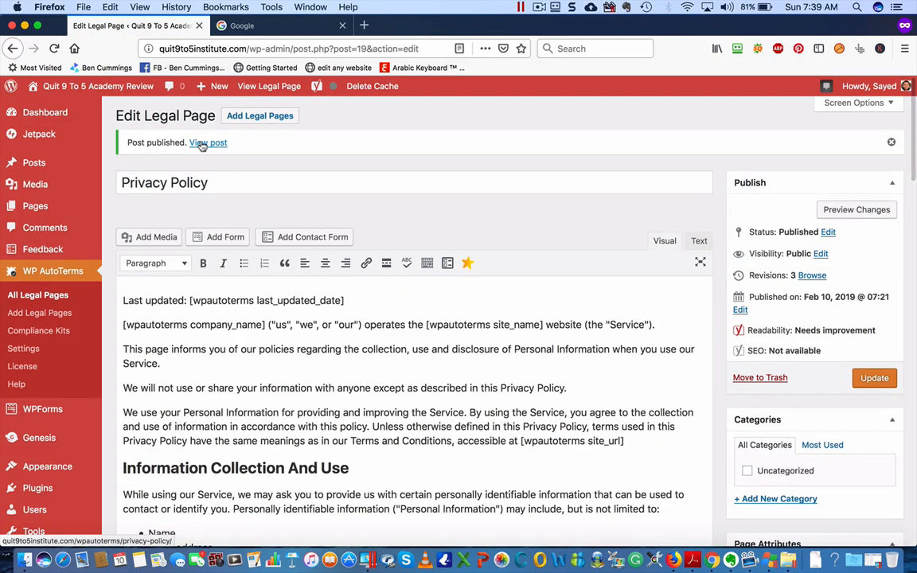
View the live Privacy Policy page, checking its February 10, 2019 date, then return to the Dashboard
{"action": "left_click", "coordinate": [201, 144]}
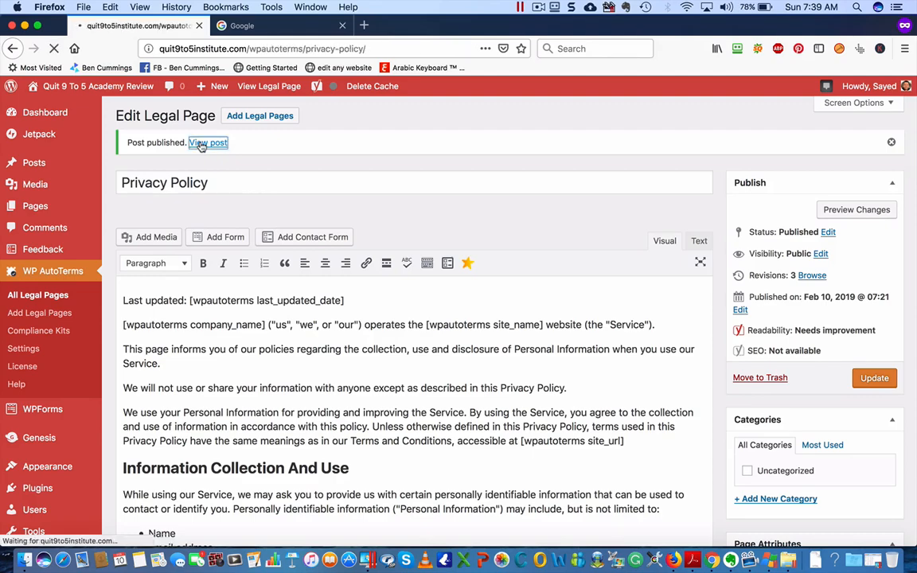
{"action": "scroll", "coordinate": [334, 371], "scroll_direction": "down", "scroll_amount": 5}
{"action": "scroll", "coordinate": [336, 371], "scroll_direction": "down", "scroll_amount": 10}
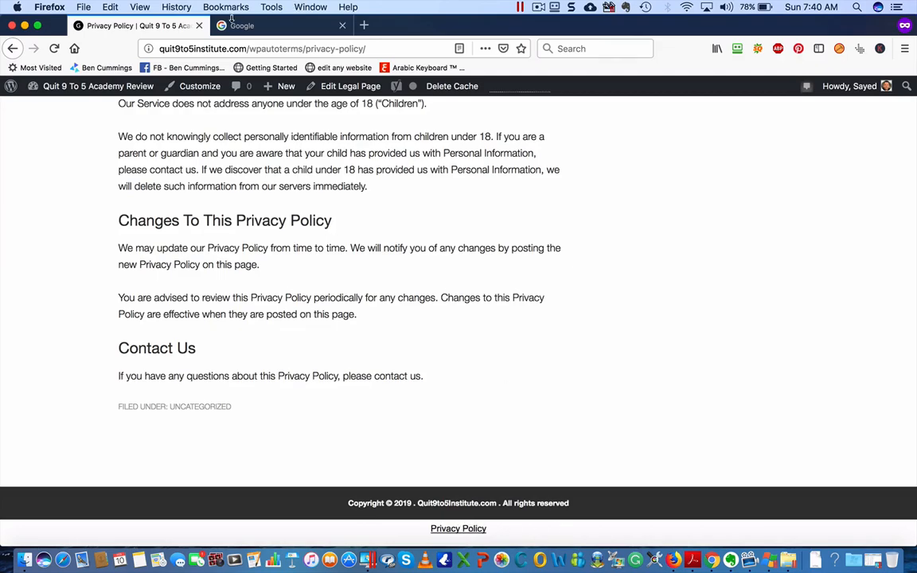
{"action": "scroll", "coordinate": [338, 271], "scroll_direction": "up", "scroll_amount": 5}
{"action": "scroll", "coordinate": [338, 269], "scroll_direction": "up", "scroll_amount": 10}
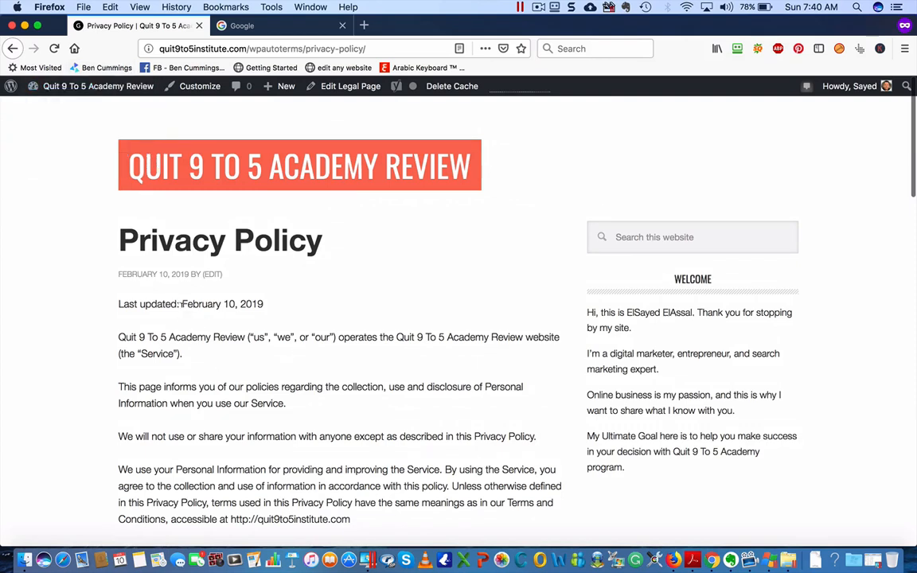
{"action": "left_click_drag", "start_coordinate": [181, 304], "coordinate": [289, 308]}
{"action": "left_click", "coordinate": [279, 308]}
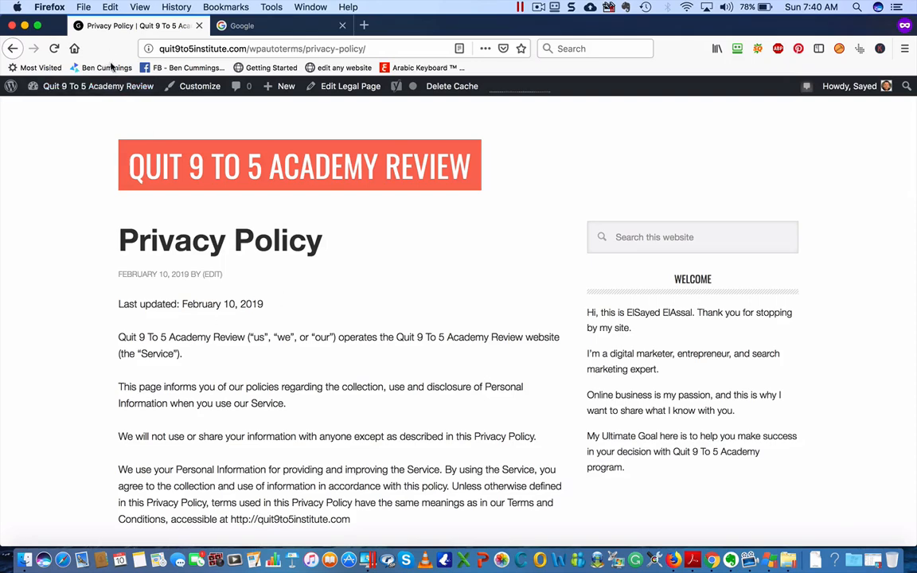
{"action": "mouse_move", "coordinate": [102, 86]}
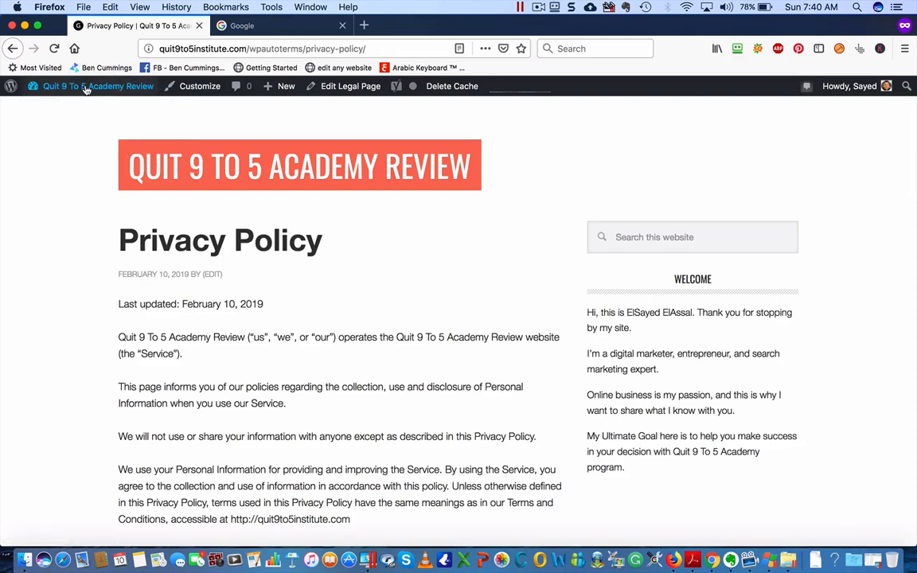
{"action": "left_click", "coordinate": [68, 106]}
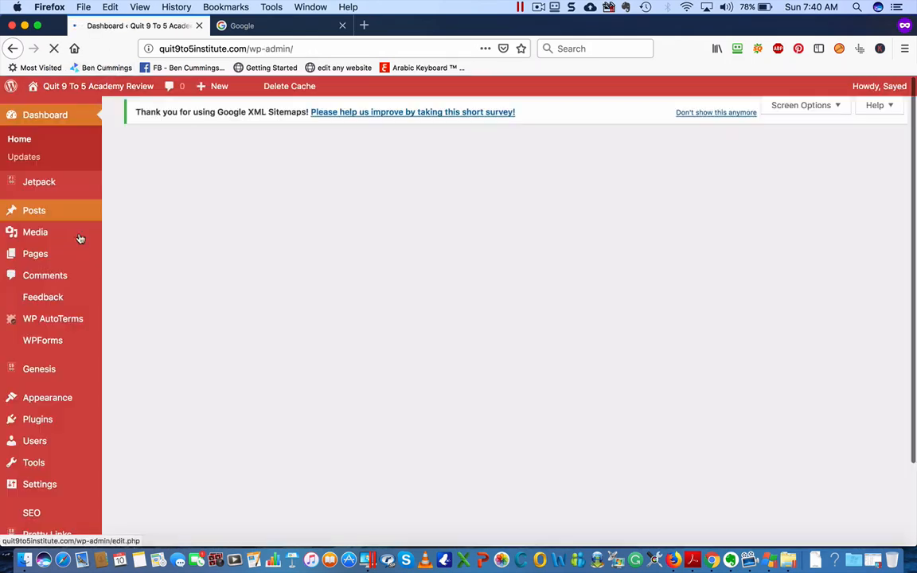
From WP AutoTerms > Add Legal Pages, start creating a Terms and Conditions page
{"action": "scroll", "coordinate": [112, 465], "scroll_direction": "down", "scroll_amount": 3}
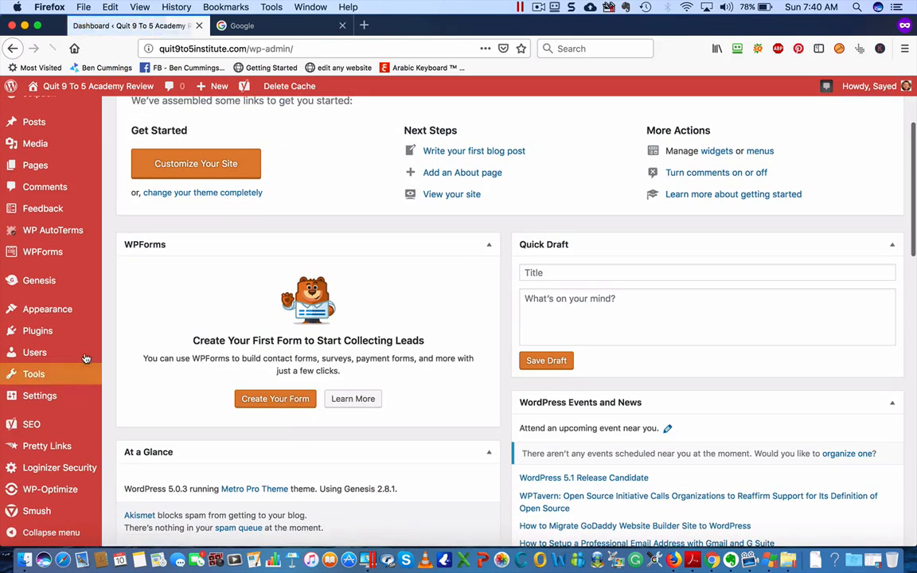
{"action": "mouse_move", "coordinate": [49, 232]}
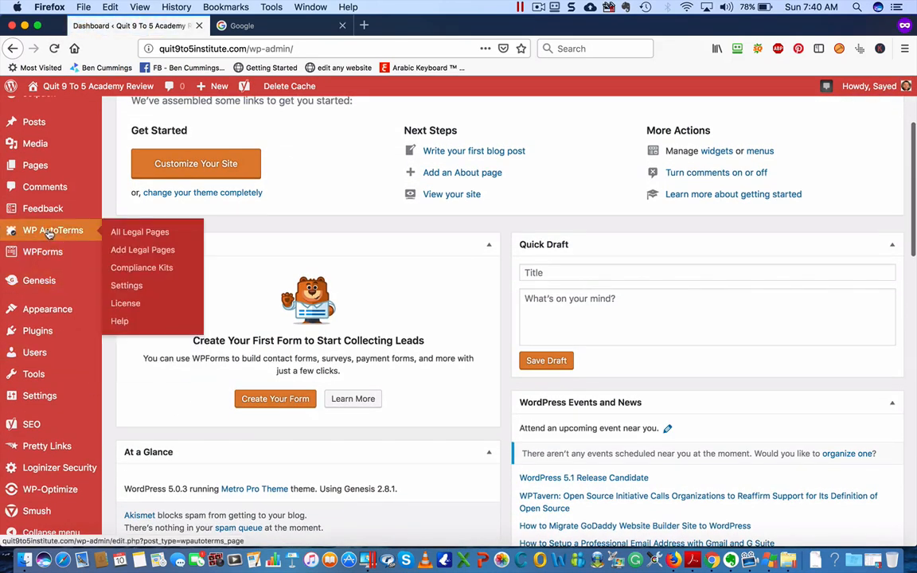
{"action": "left_click", "coordinate": [126, 251]}
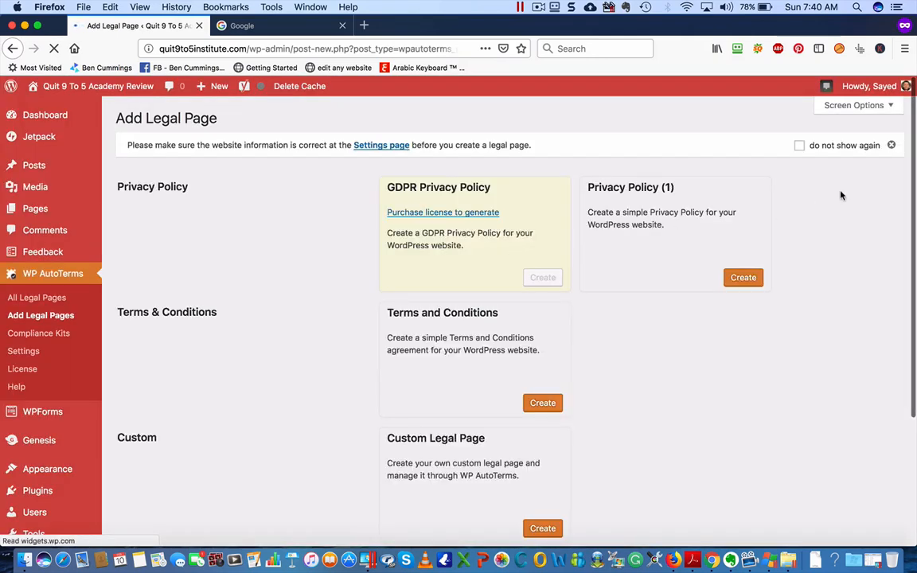
{"action": "left_click", "coordinate": [542, 404]}
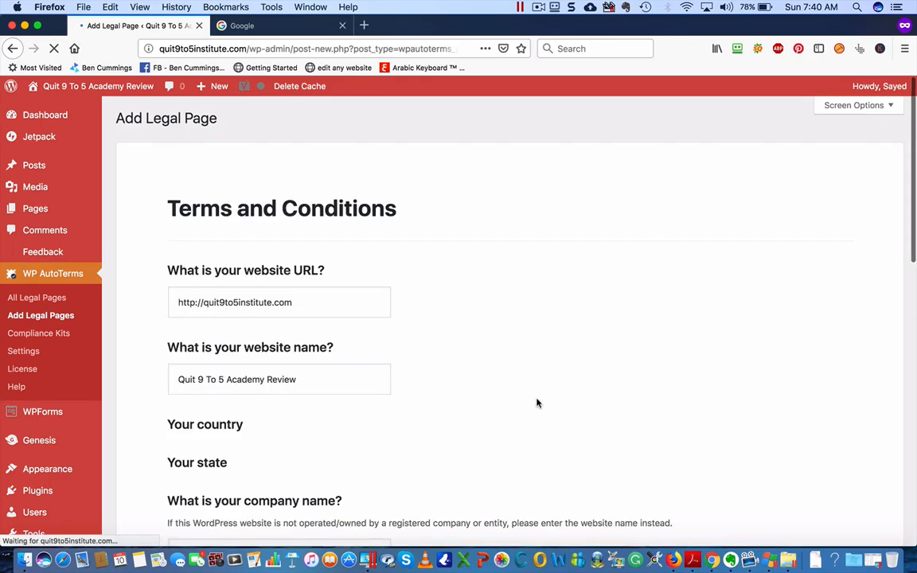
Set the Terms and Conditions country to Egypt and answer No to users creating accounts
{"action": "scroll", "coordinate": [343, 287], "scroll_direction": "down", "scroll_amount": 5}
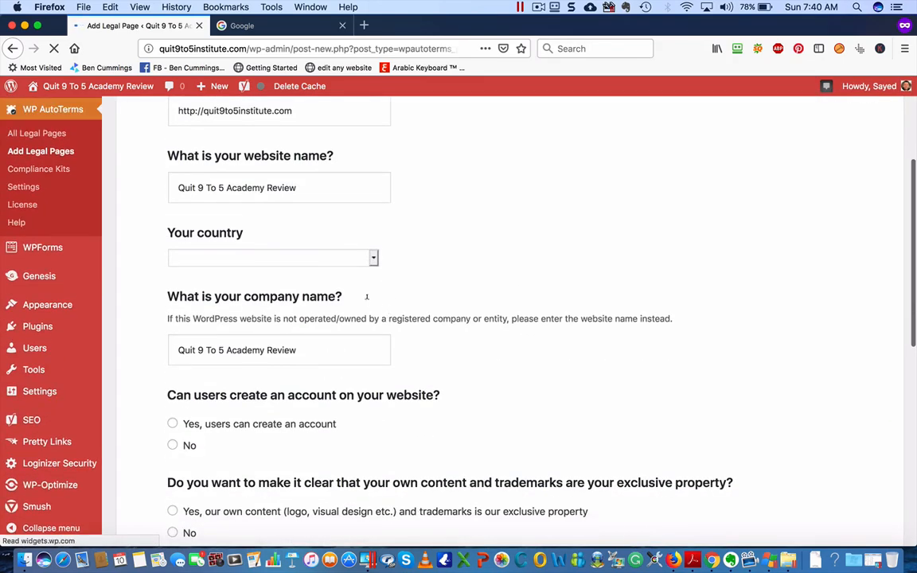
{"action": "left_click", "coordinate": [320, 259]}
{"action": "scroll", "coordinate": [309, 332], "scroll_direction": "down", "scroll_amount": 5}
{"action": "scroll", "coordinate": [267, 386], "scroll_direction": "down", "scroll_amount": 3}
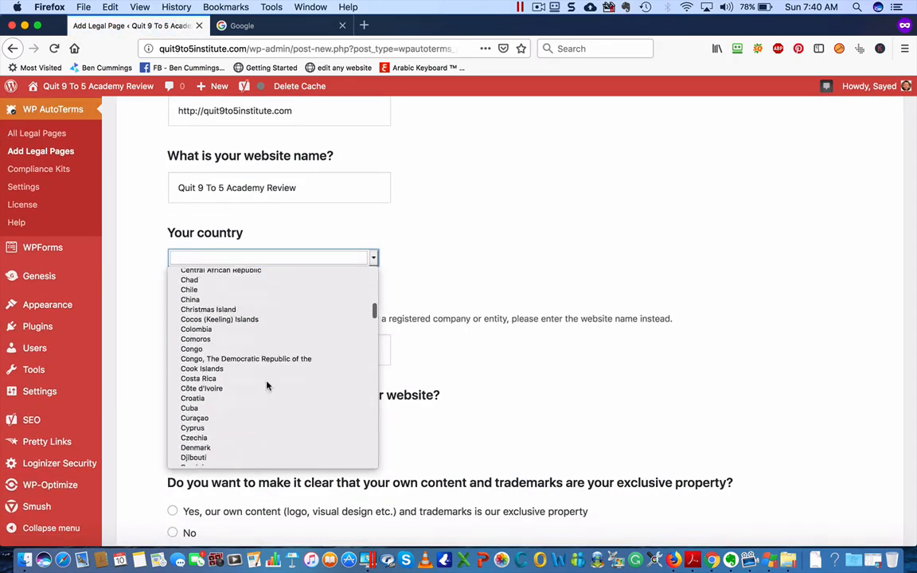
{"action": "scroll", "coordinate": [267, 386], "scroll_direction": "down", "scroll_amount": 1}
{"action": "scroll", "coordinate": [230, 428], "scroll_direction": "down", "scroll_amount": 5}
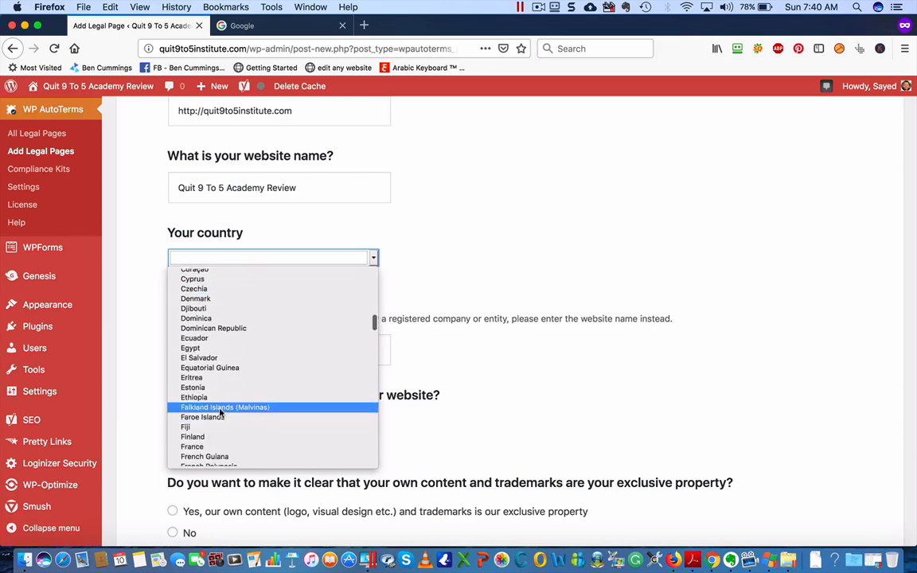
{"action": "left_click", "coordinate": [215, 349]}
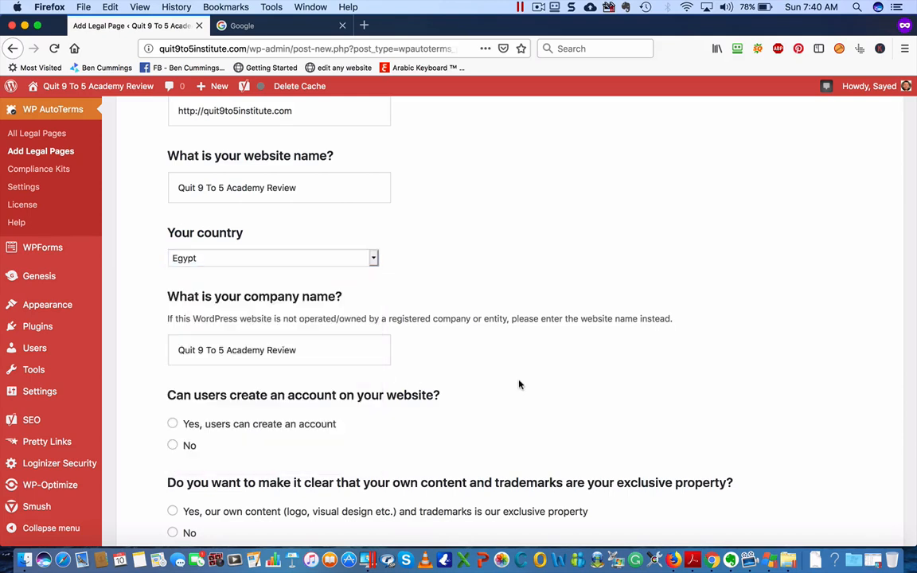
{"action": "scroll", "coordinate": [519, 385], "scroll_direction": "down", "scroll_amount": 2}
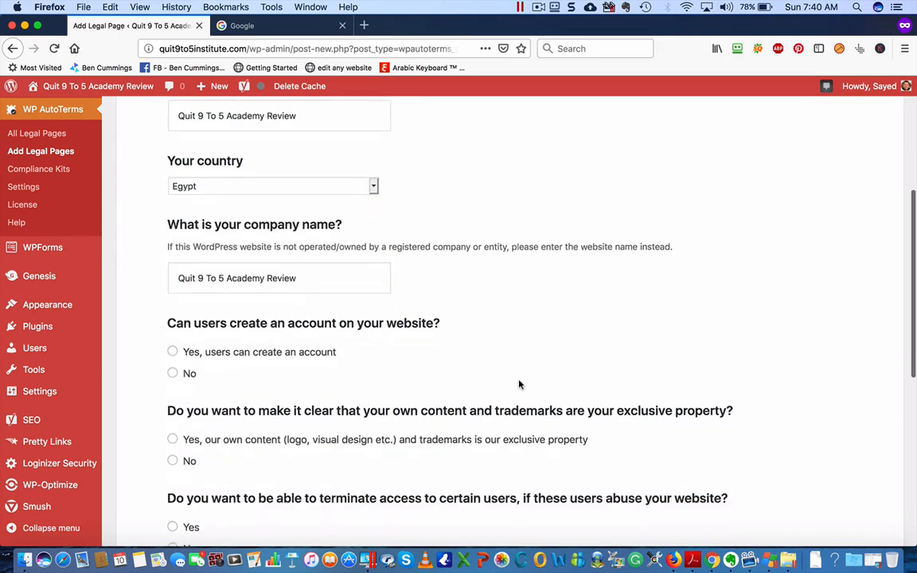
{"action": "left_click", "coordinate": [173, 373]}
{"action": "scroll", "coordinate": [306, 371], "scroll_direction": "down", "scroll_amount": 4}
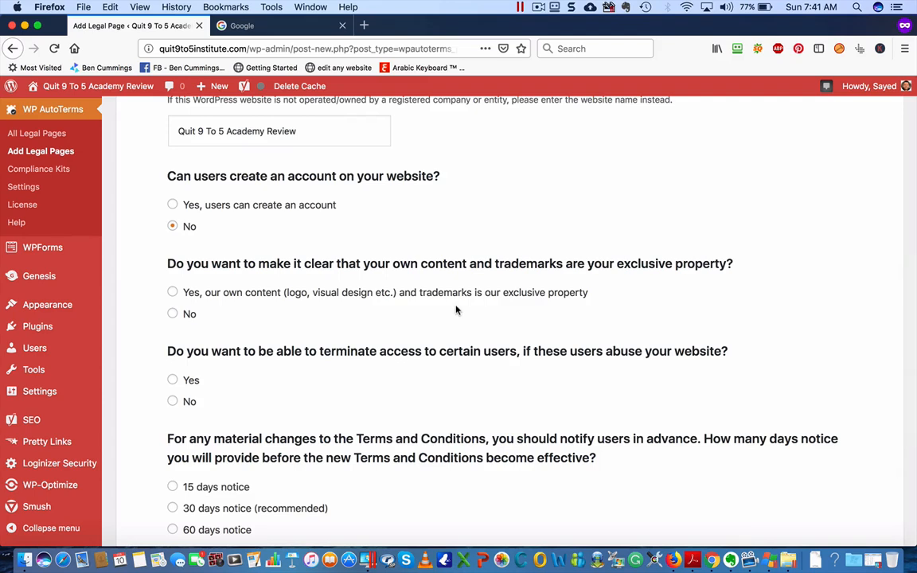
Answer Yes to content ownership and access termination, choose 30 days notice, include a Disclaimer, and generate
{"action": "left_click", "coordinate": [172, 292]}
{"action": "scroll", "coordinate": [338, 324], "scroll_direction": "down", "scroll_amount": 2}
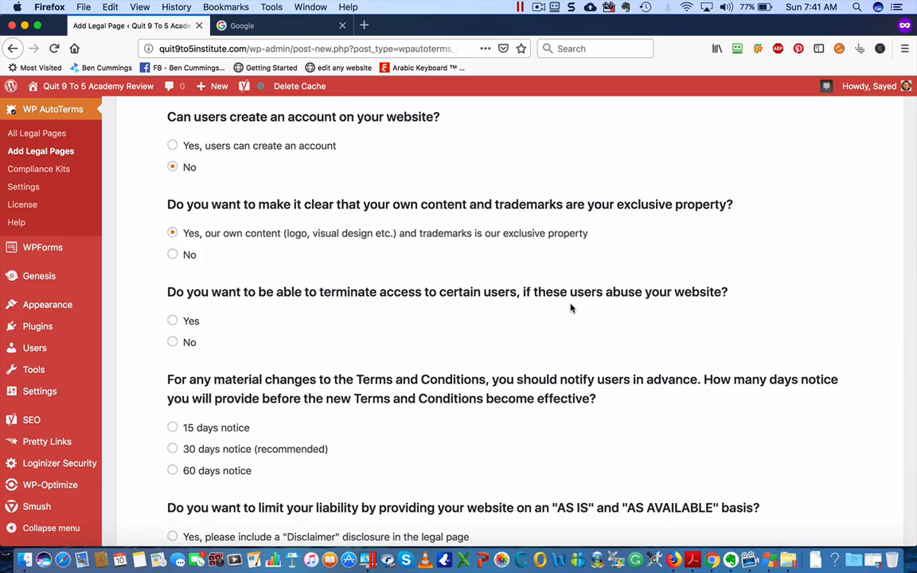
{"action": "left_click", "coordinate": [173, 320]}
{"action": "scroll", "coordinate": [288, 290], "scroll_direction": "down", "scroll_amount": 5}
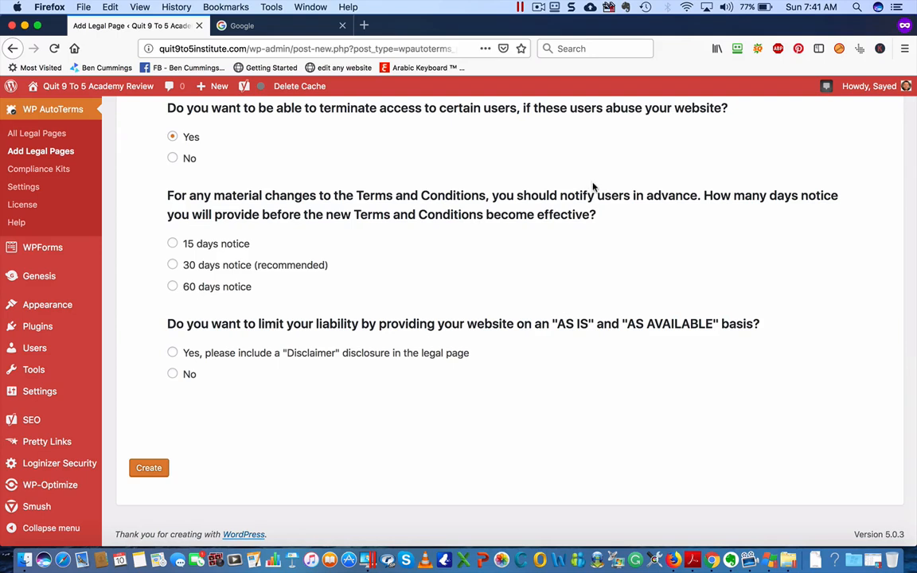
{"action": "left_click", "coordinate": [172, 266]}
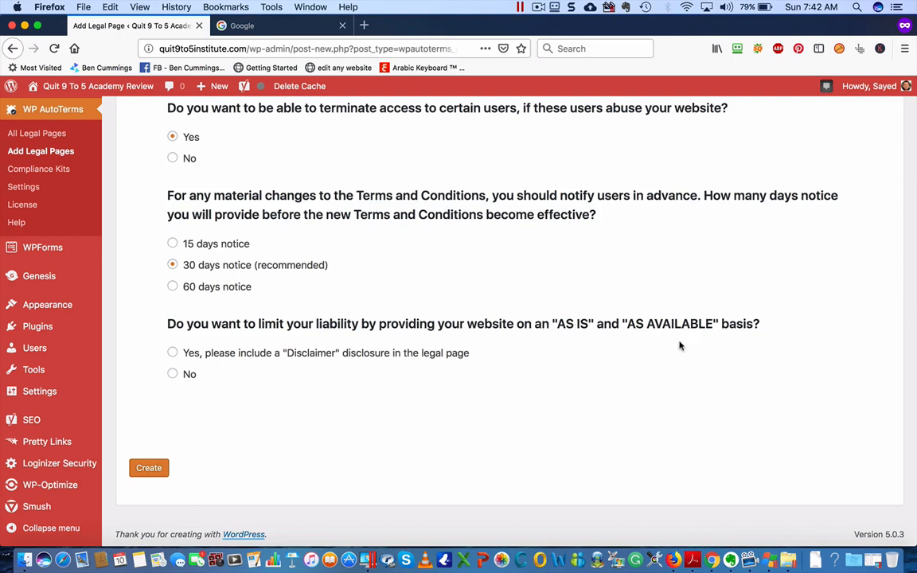
{"action": "left_click", "coordinate": [173, 353]}
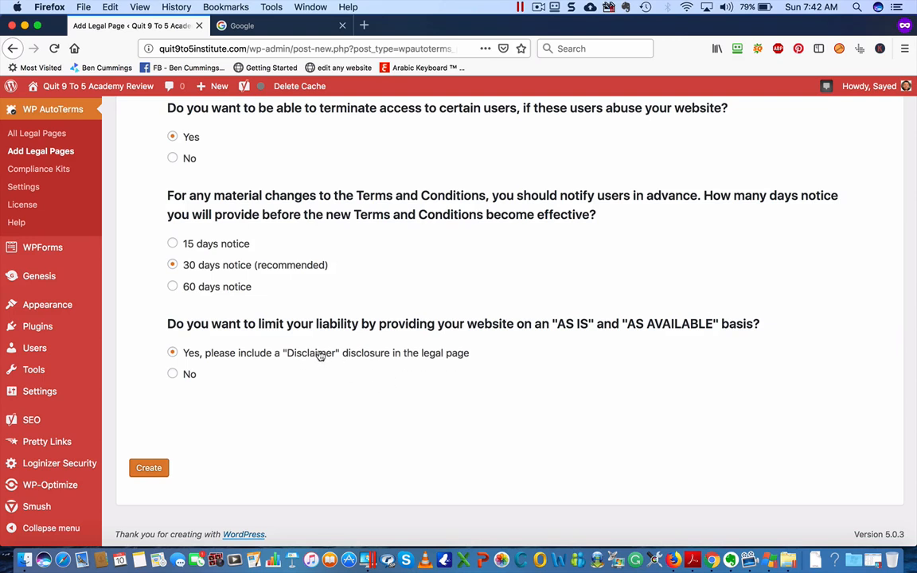
{"action": "left_click", "coordinate": [153, 467]}
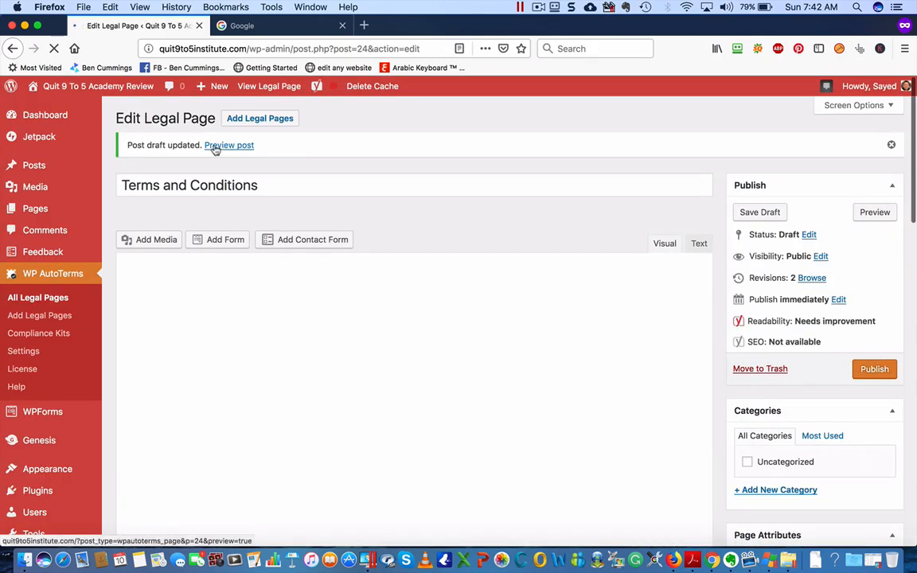
Publish the Terms and Conditions page and open its live view
{"action": "left_click", "coordinate": [875, 368]}
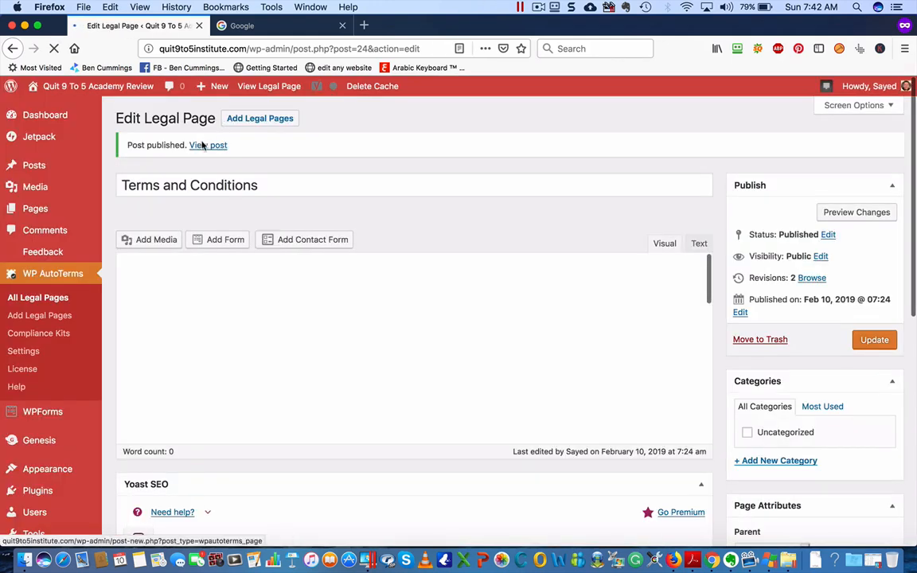
{"action": "left_click", "coordinate": [204, 146]}
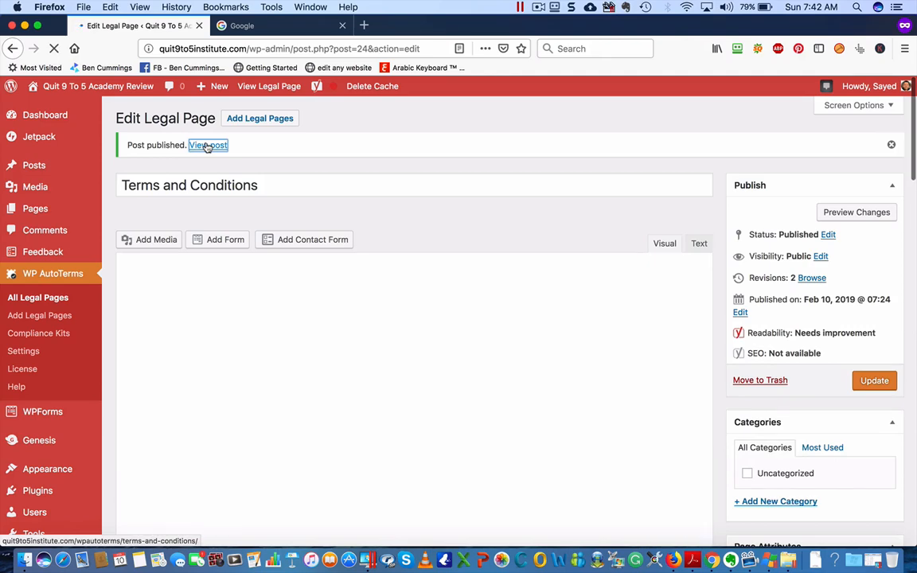
Read the live Terms and Conditions page down to its Contact Us section and footer
{"action": "scroll", "coordinate": [263, 344], "scroll_direction": "down", "scroll_amount": 5}
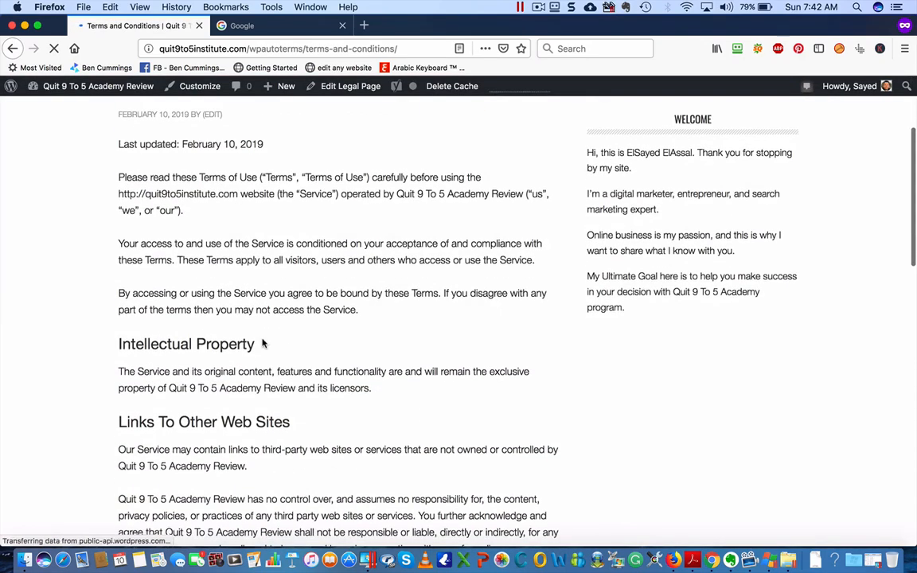
{"action": "scroll", "coordinate": [435, 245], "scroll_direction": "down", "scroll_amount": 10}
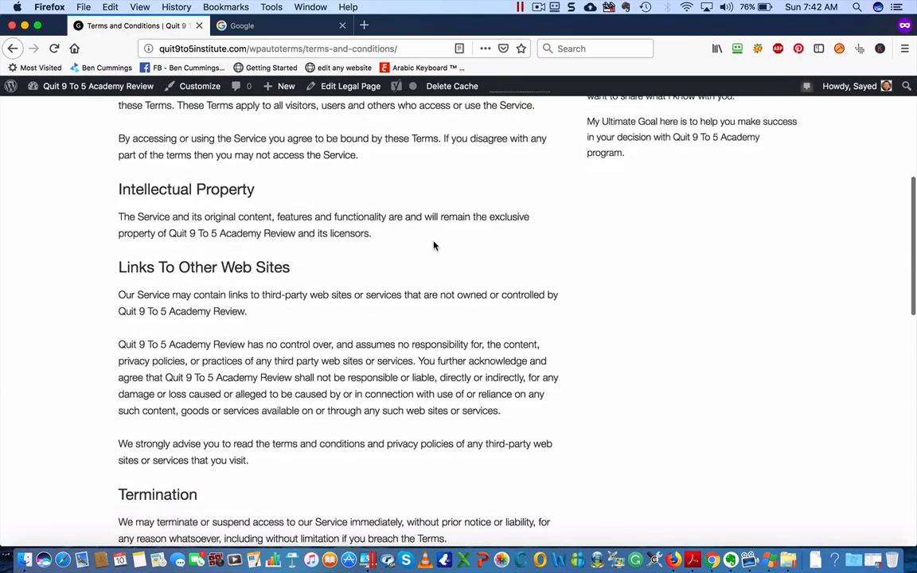
{"action": "scroll", "coordinate": [436, 246], "scroll_direction": "down", "scroll_amount": 10}
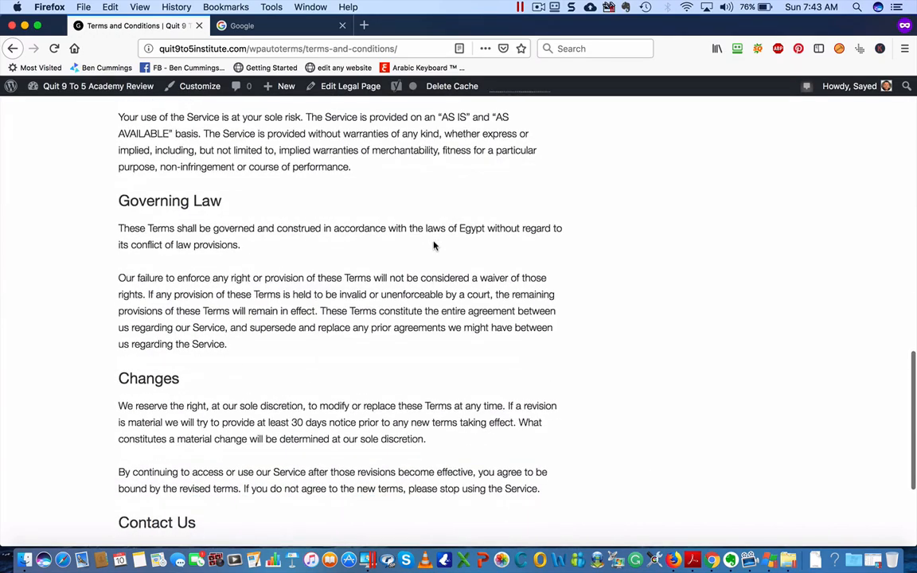
{"action": "scroll", "coordinate": [436, 246], "scroll_direction": "up", "scroll_amount": 4}
{"action": "scroll", "coordinate": [434, 245], "scroll_direction": "up", "scroll_amount": 5}
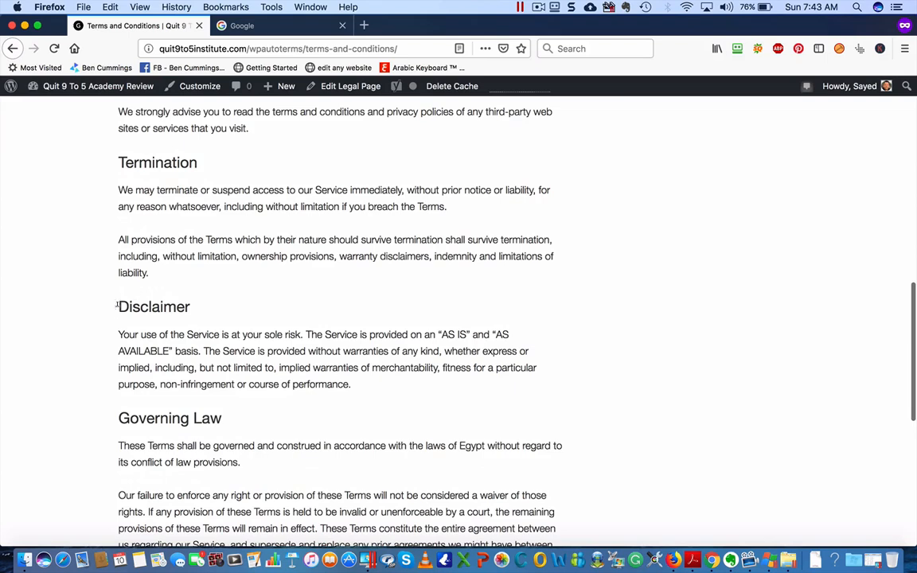
{"action": "left_click_drag", "start_coordinate": [119, 307], "coordinate": [246, 307]}
{"action": "left_click", "coordinate": [151, 348]}
{"action": "scroll", "coordinate": [371, 388], "scroll_direction": "down", "scroll_amount": 3}
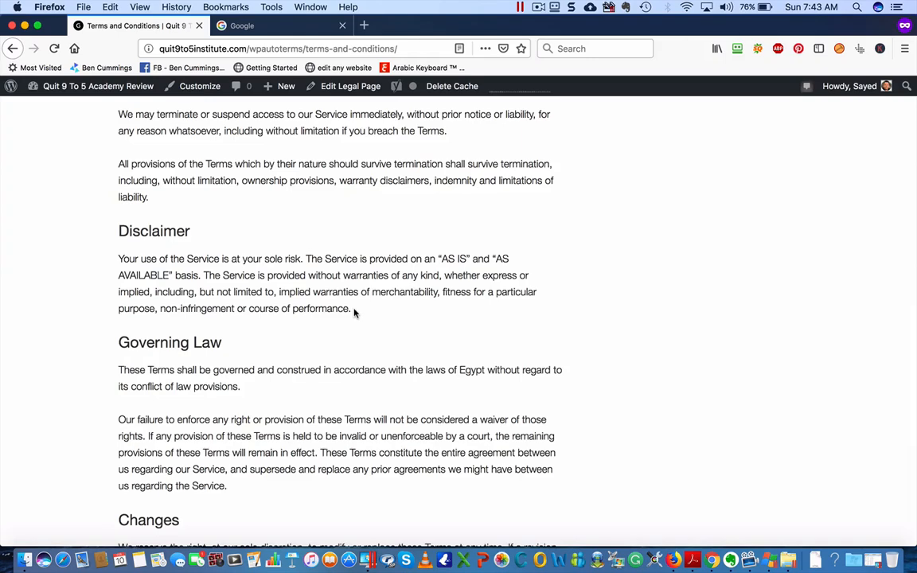
{"action": "scroll", "coordinate": [355, 313], "scroll_direction": "down", "scroll_amount": 10}
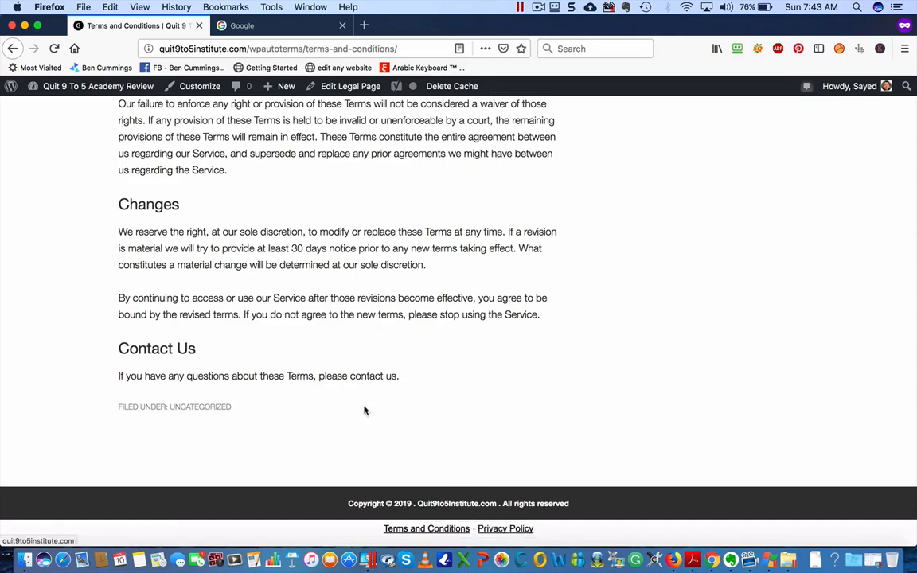
{"action": "mouse_move", "coordinate": [95, 92]}
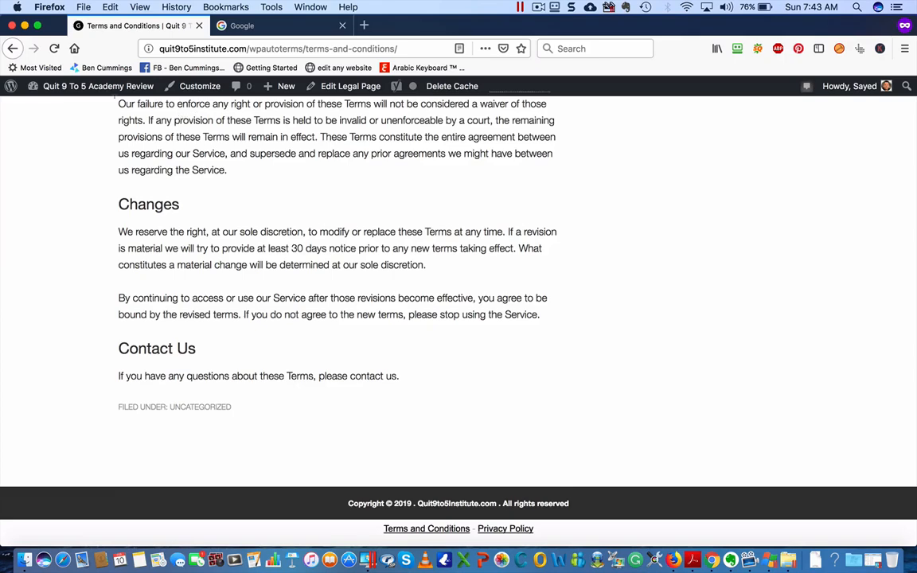
Return to the admin Dashboard and open WP AutoTerms > Add Legal Pages
{"action": "left_click", "coordinate": [88, 108]}
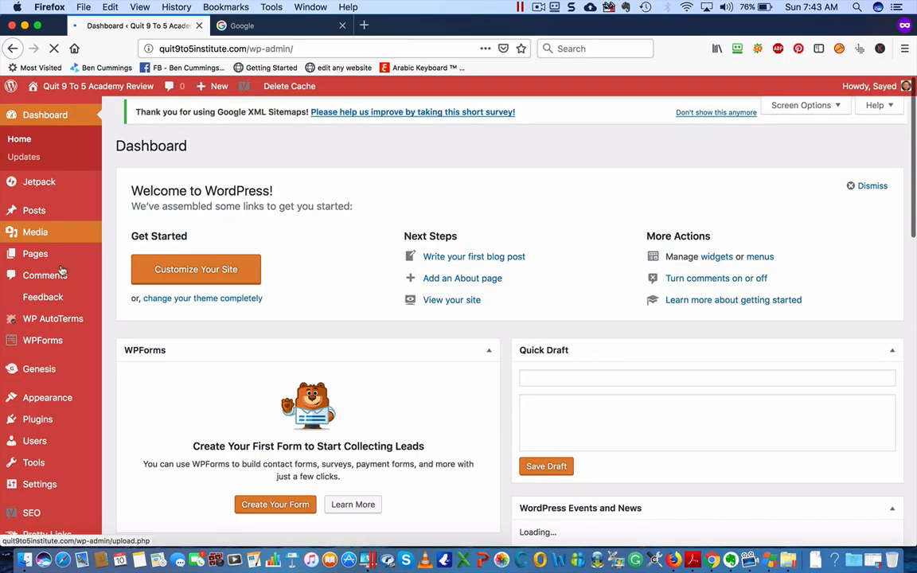
{"action": "mouse_move", "coordinate": [58, 339]}
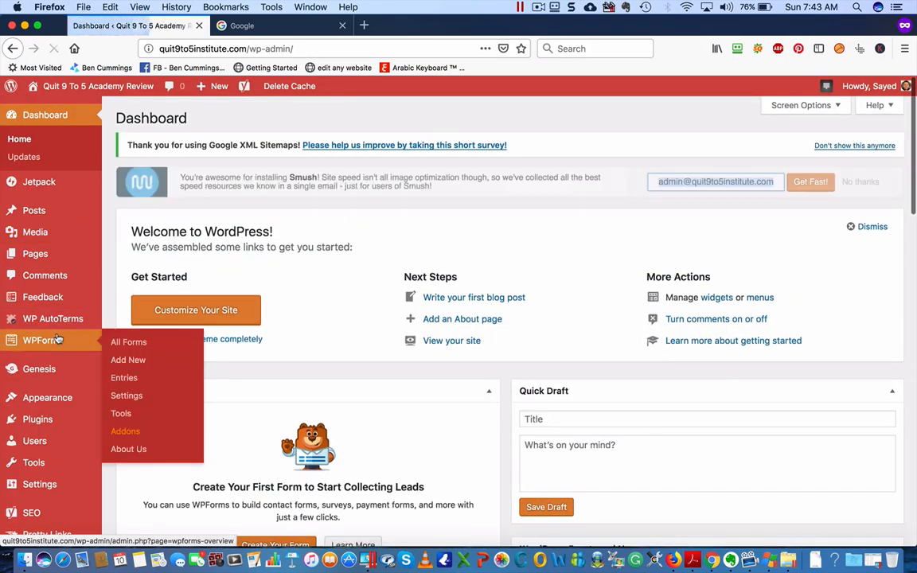
{"action": "mouse_move", "coordinate": [59, 317]}
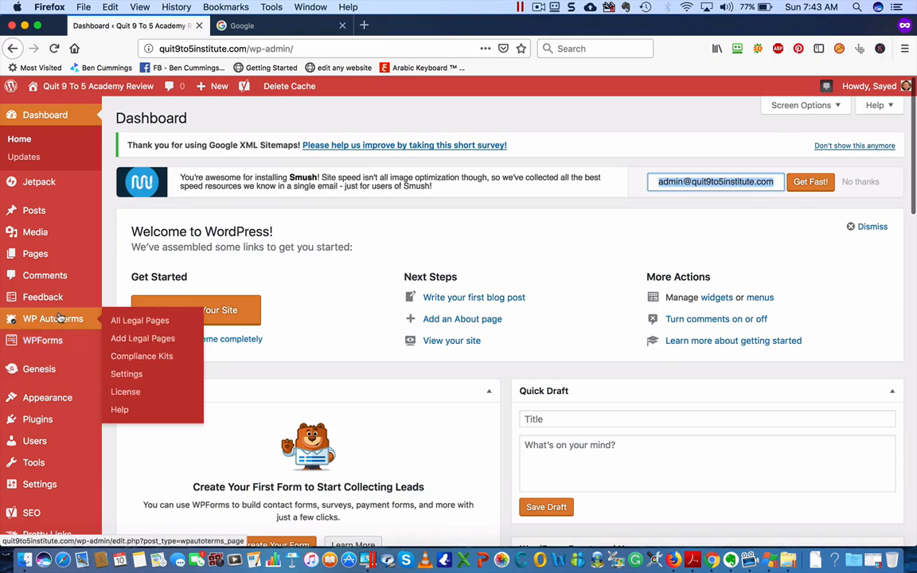
{"action": "left_click", "coordinate": [135, 341]}
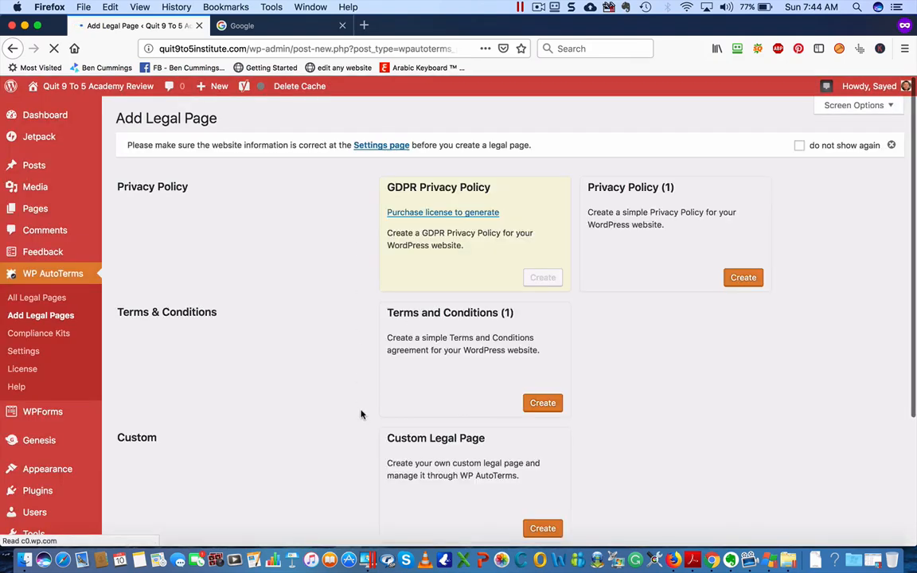
Create a custom legal page titled 'Disclosure Policy', then switch to the Google tab
{"action": "left_click", "coordinate": [538, 535]}
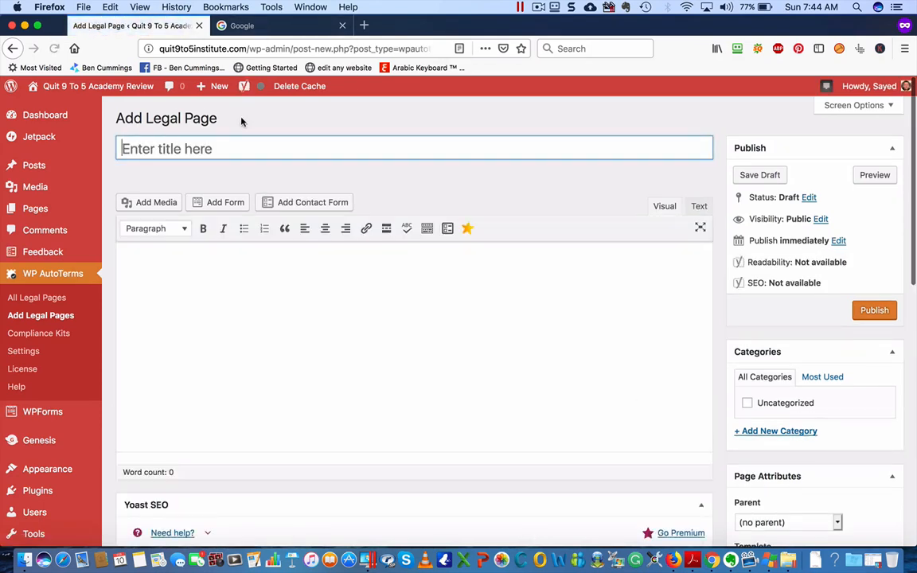
{"action": "type", "text": "Dis"}
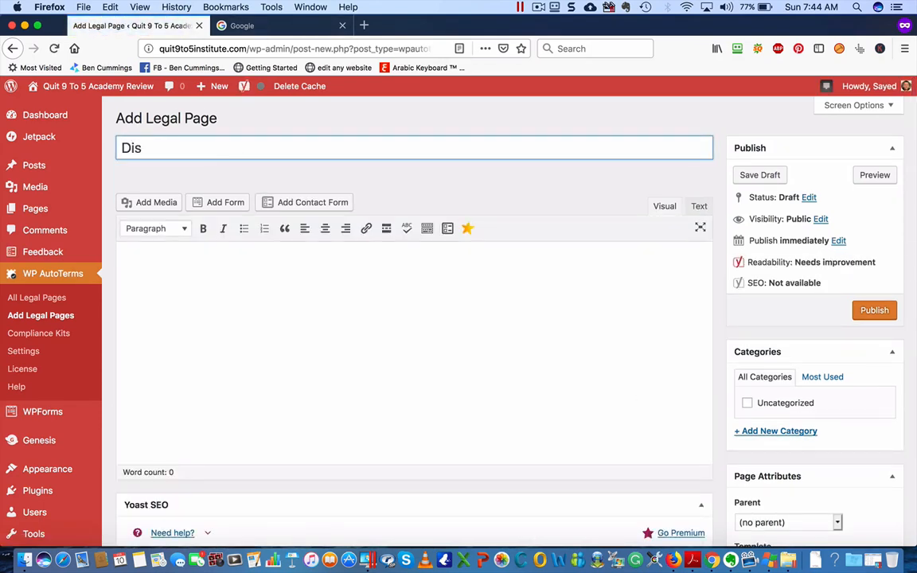
{"action": "type", "text": "closure Policy"}
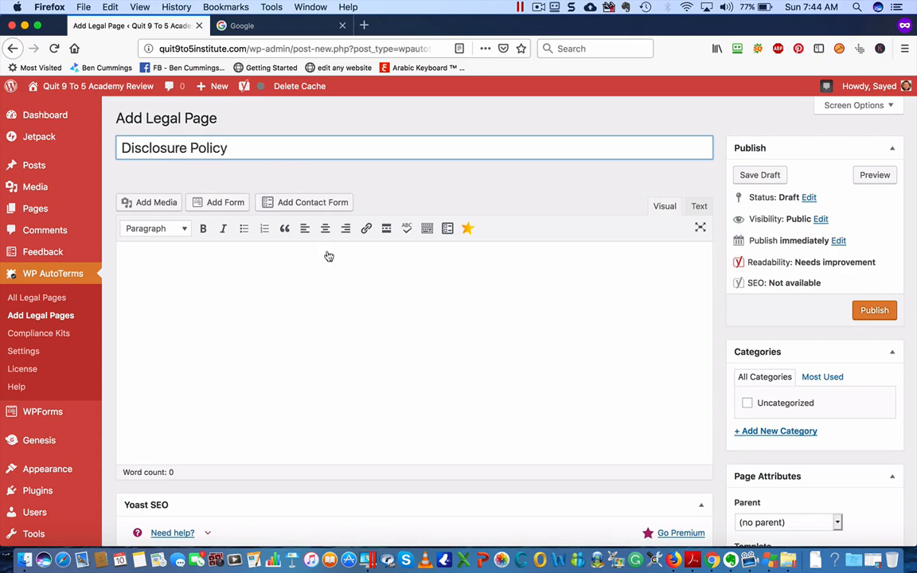
{"action": "left_click", "coordinate": [314, 276]}
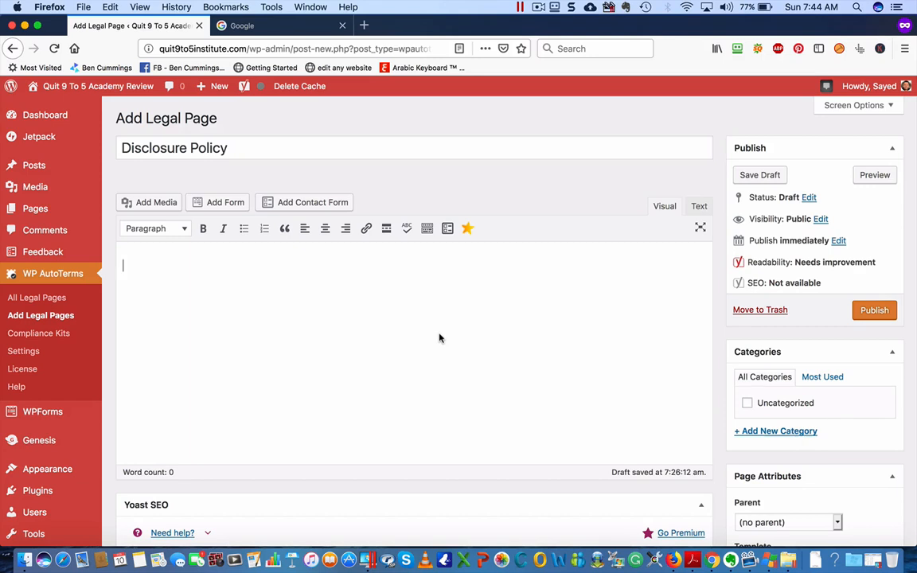
{"action": "left_click", "coordinate": [273, 26]}
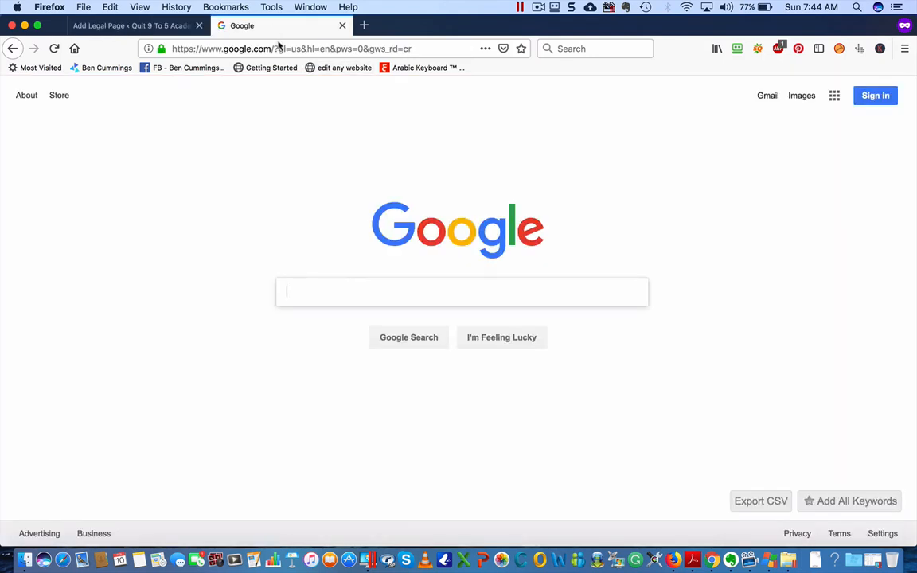
Search Google for 'disclosure policy' and start the DisclosurePolicy.org generator
{"action": "type", "text": "dis"}
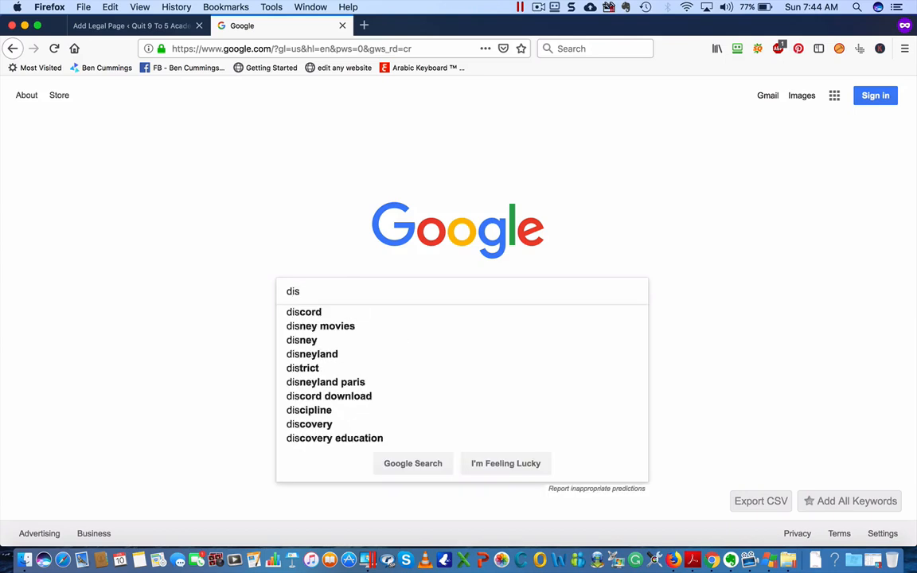
{"action": "type", "text": "closure p"}
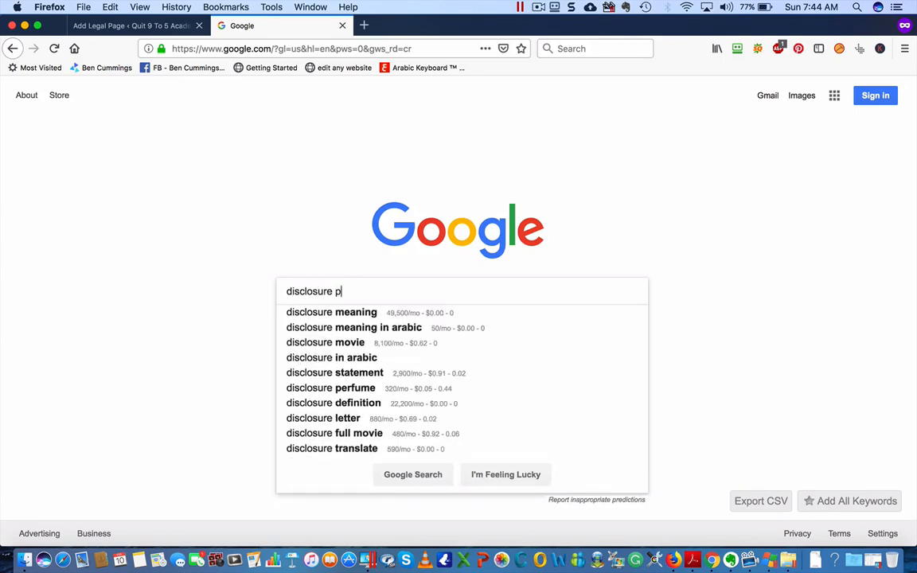
{"action": "type", "text": "olicy"}
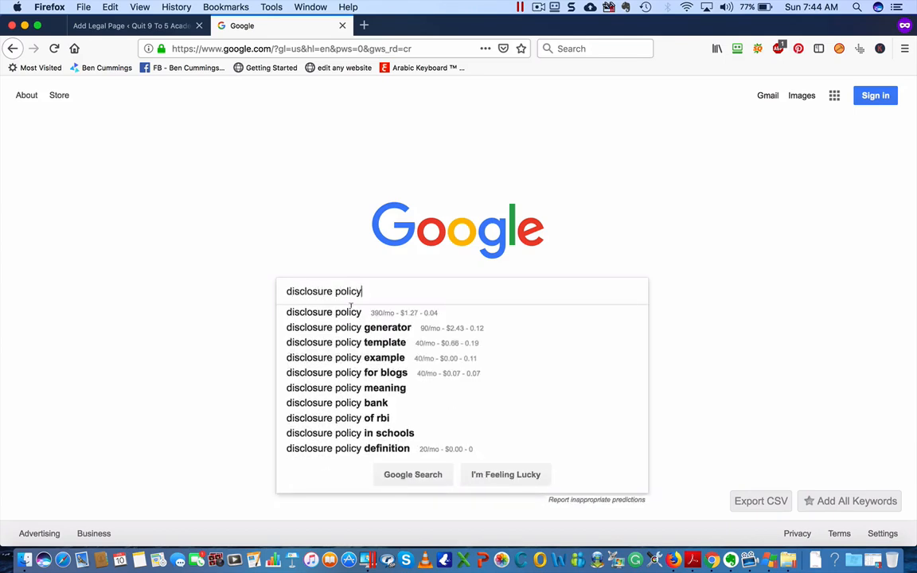
{"action": "left_click", "coordinate": [354, 327]}
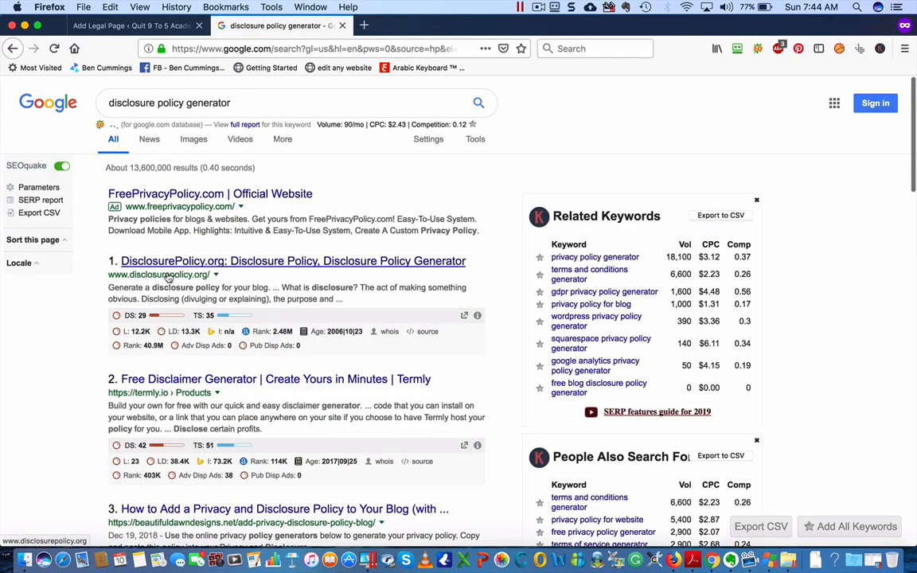
{"action": "left_click", "coordinate": [263, 267]}
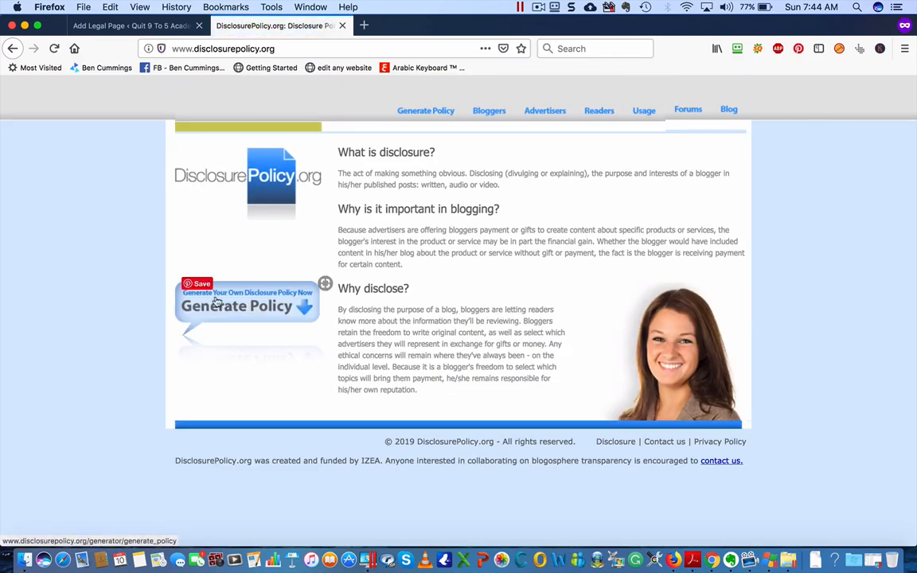
{"action": "left_click", "coordinate": [270, 306]}
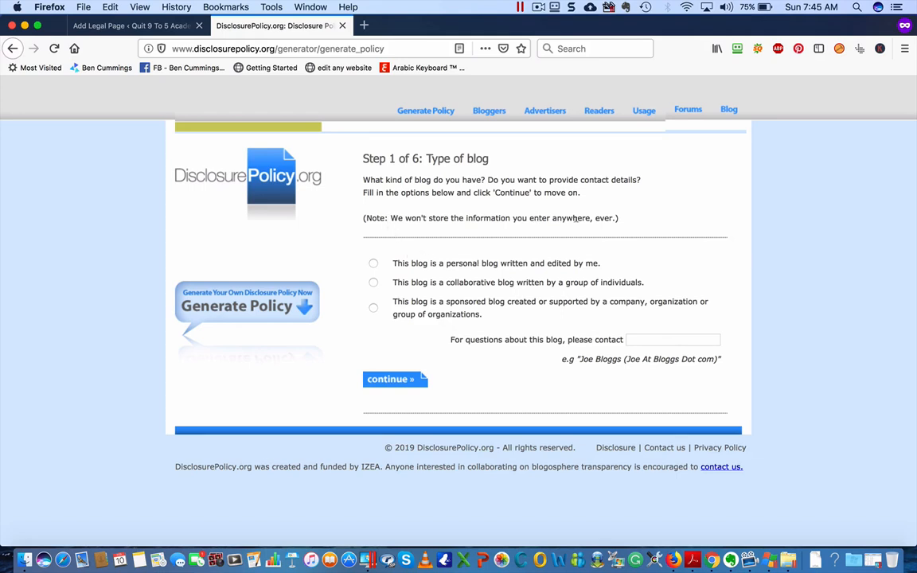
Mark the blog as a personal blog and enter the owner's name as the contact
{"action": "left_click", "coordinate": [372, 264]}
{"action": "left_click", "coordinate": [649, 339]}
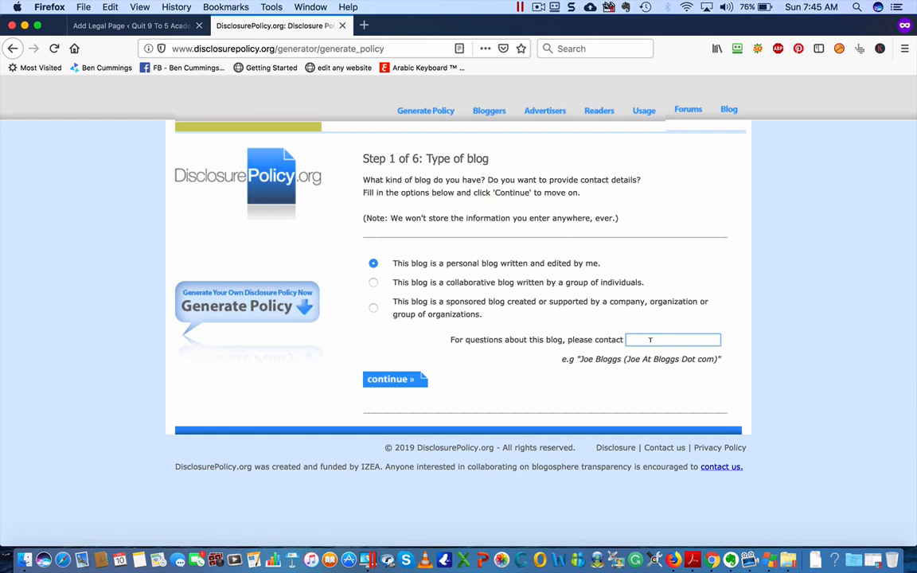
Submit Step 1, choose that the blog accepts cash advertising and sponsorship, and continue
{"action": "left_click", "coordinate": [406, 383]}
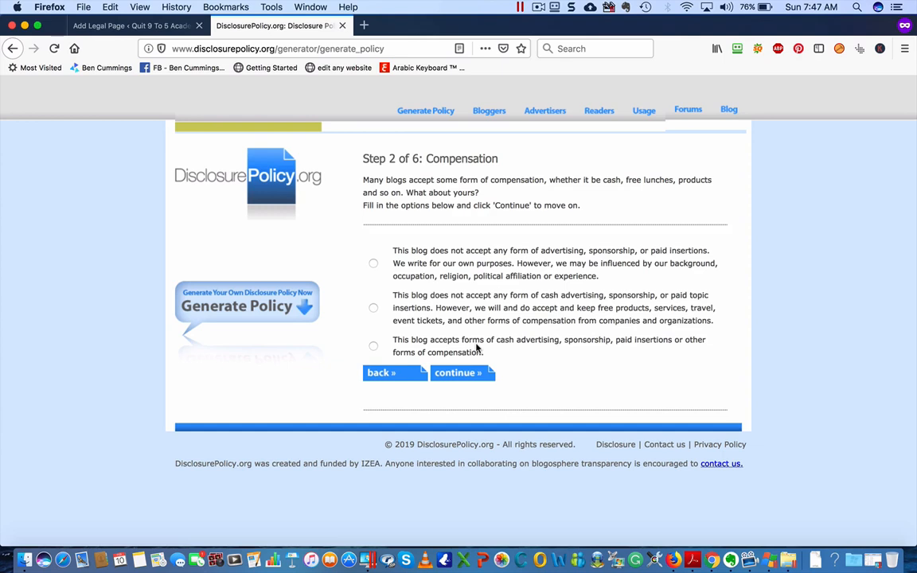
{"action": "left_click", "coordinate": [374, 345]}
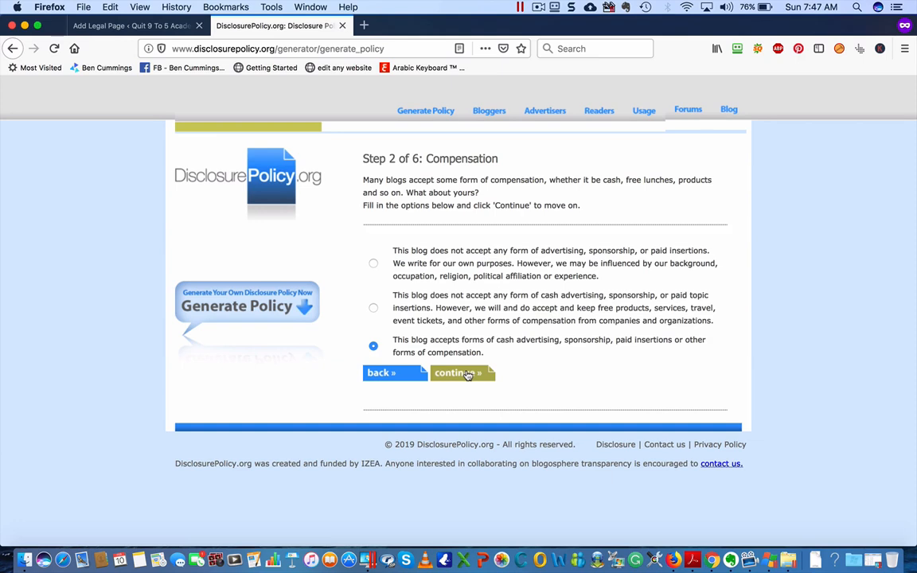
{"action": "left_click", "coordinate": [469, 374]}
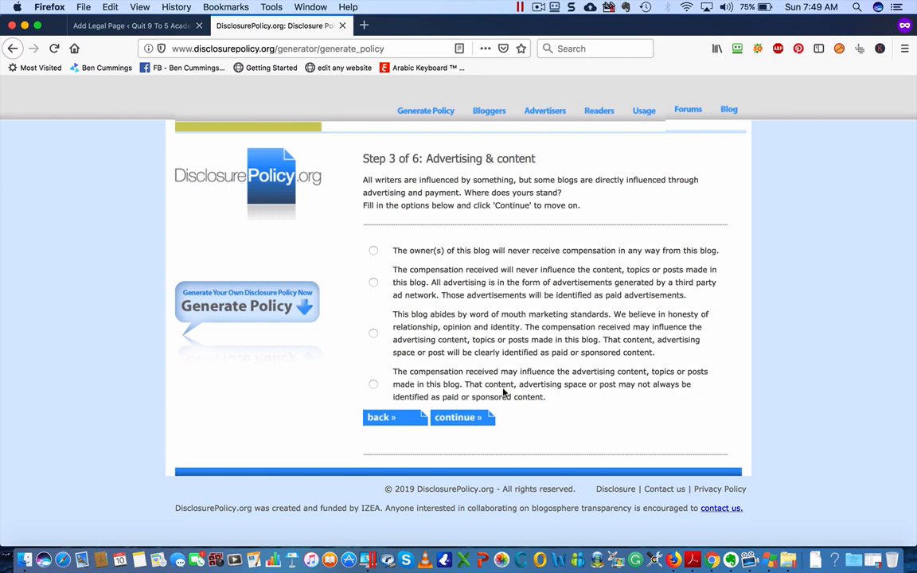
Answer Step 3 with the fourth option, that compensation may influence content, and continue
{"action": "left_click", "coordinate": [372, 386]}
{"action": "left_click", "coordinate": [461, 422]}
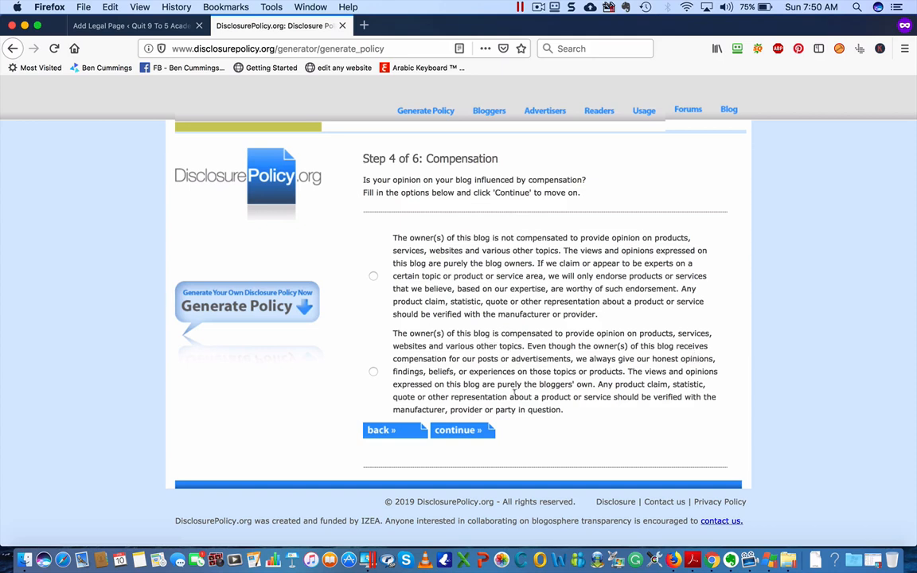
Declare the blog compensated for its opinions and continue to Conflicts of interest
{"action": "left_click", "coordinate": [373, 372]}
{"action": "left_click", "coordinate": [482, 428]}
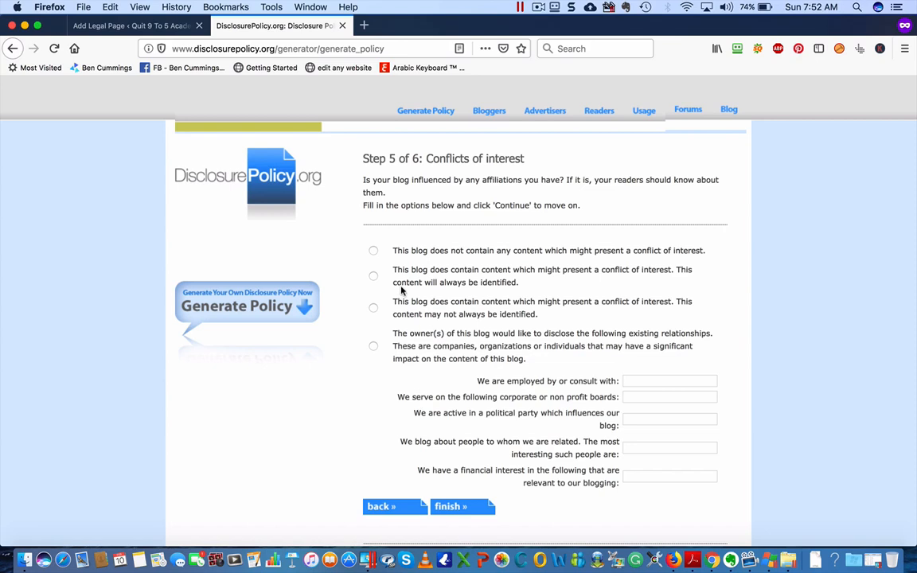
Declare no conflicts of interest, generate the policy, and select all its text
{"action": "left_click", "coordinate": [374, 252]}
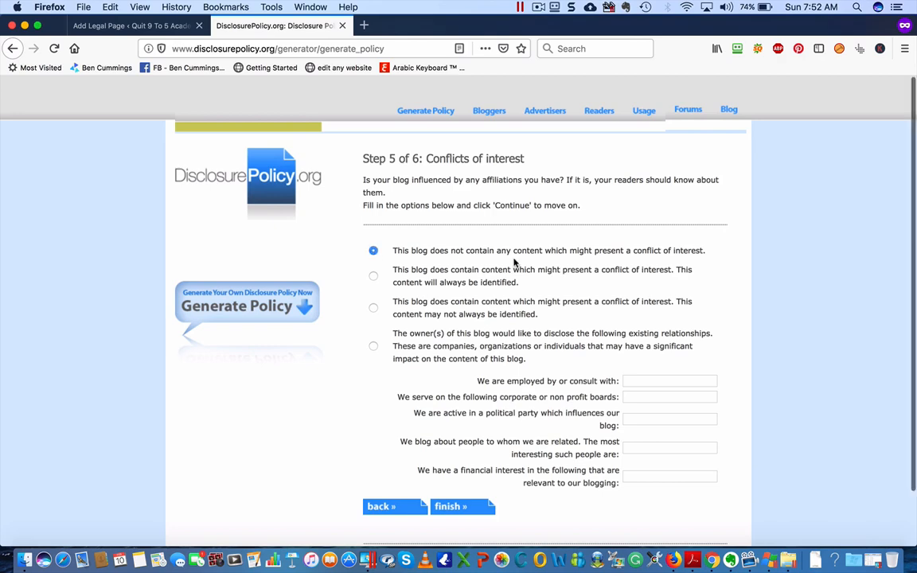
{"action": "scroll", "coordinate": [513, 263], "scroll_direction": "down", "scroll_amount": 2}
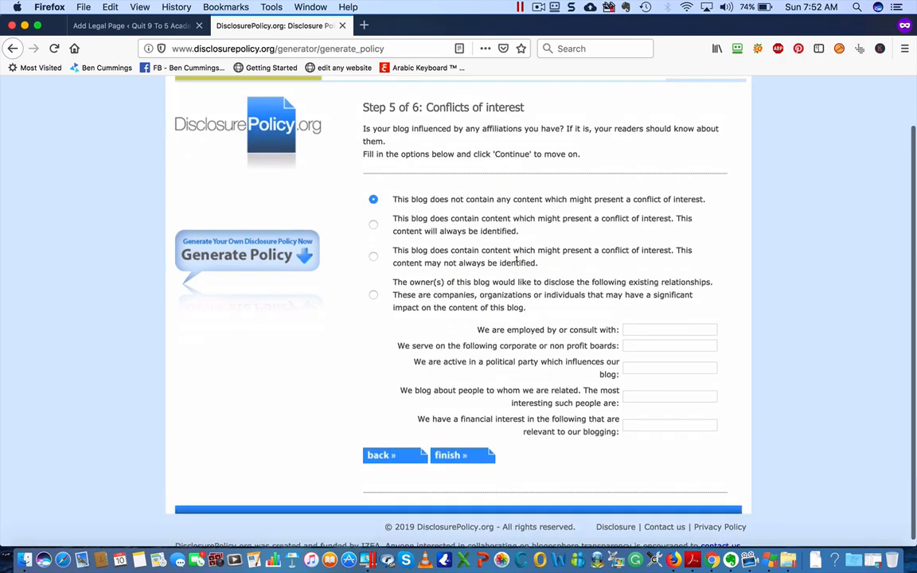
{"action": "left_click", "coordinate": [473, 454]}
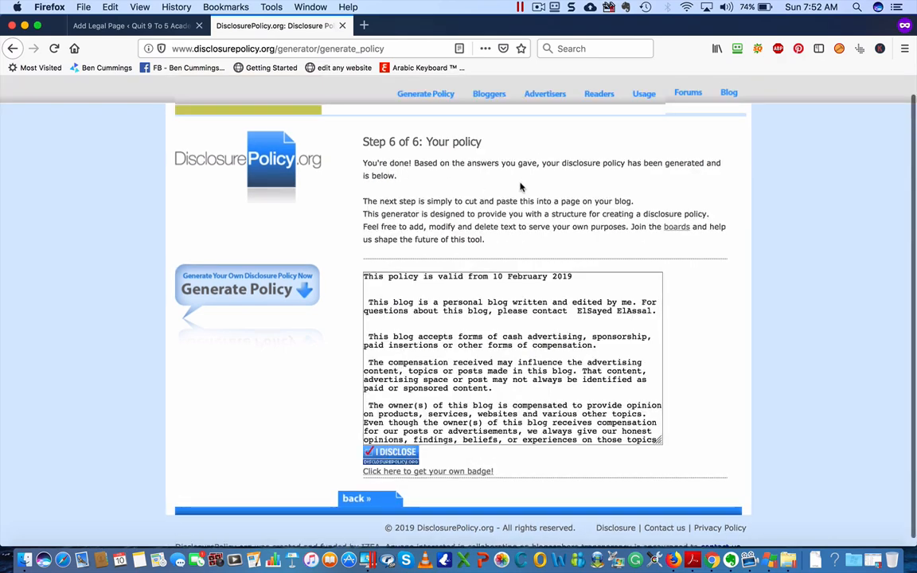
{"action": "left_click", "coordinate": [477, 322]}
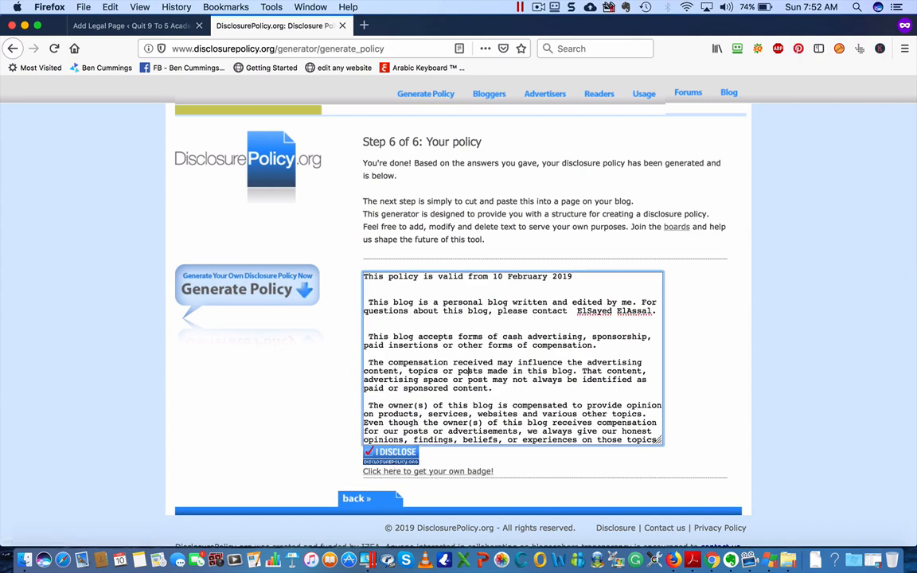
{"action": "key", "text": "super+a"}
{"action": "key", "text": "super+c"}
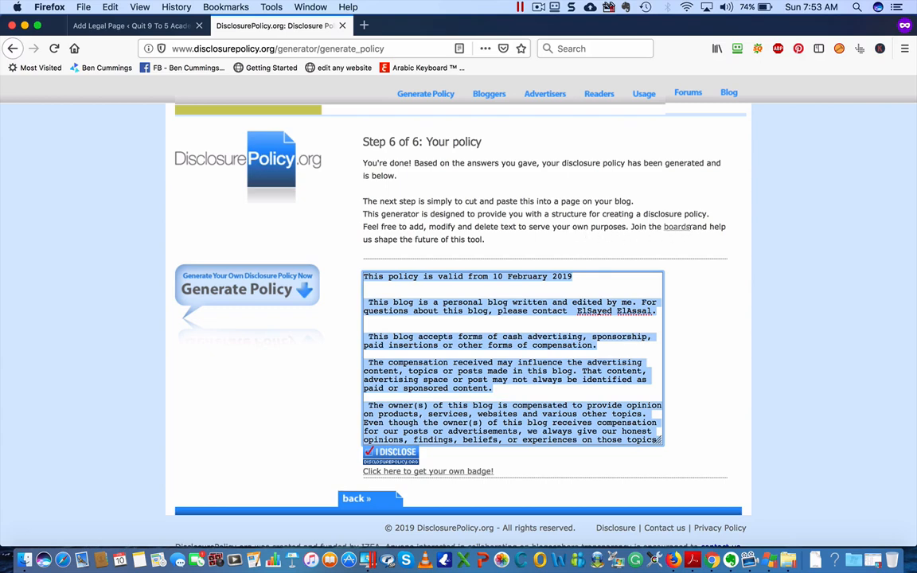
Paste the generated policy text into the Disclosure Policy page body and check it
{"action": "left_click", "coordinate": [131, 25]}
{"action": "key", "text": "super+v"}
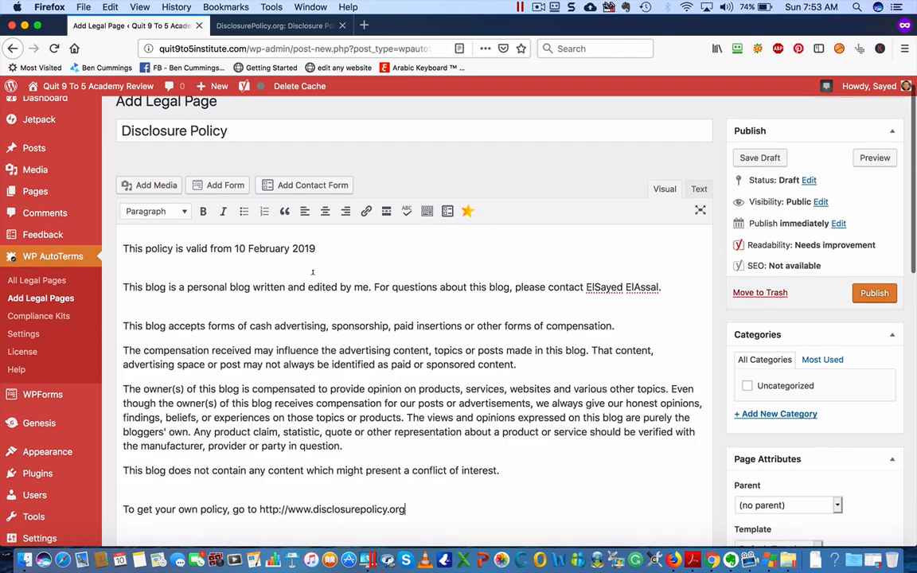
{"action": "scroll", "coordinate": [326, 295], "scroll_direction": "down", "scroll_amount": 1}
{"action": "scroll", "coordinate": [333, 301], "scroll_direction": "down", "scroll_amount": 3}
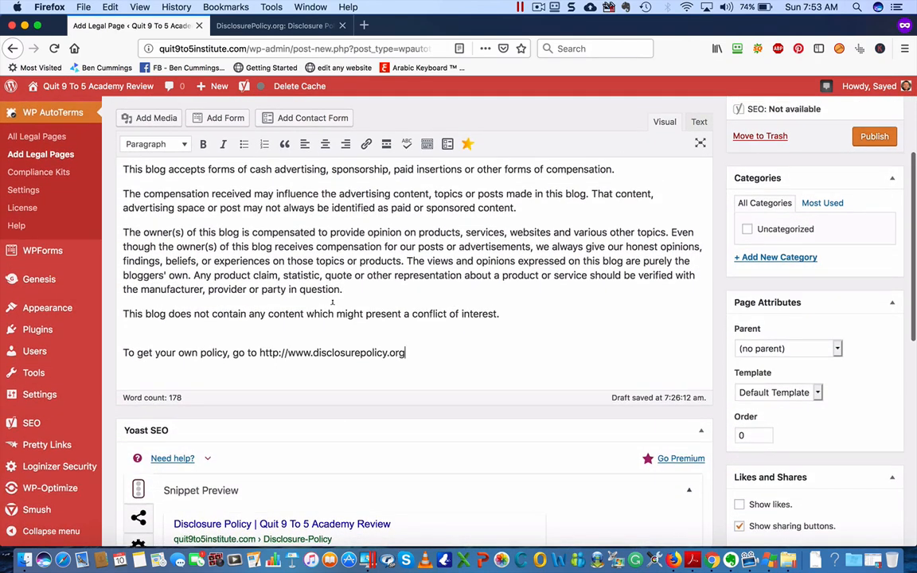
{"action": "scroll", "coordinate": [334, 318], "scroll_direction": "up", "scroll_amount": 1}
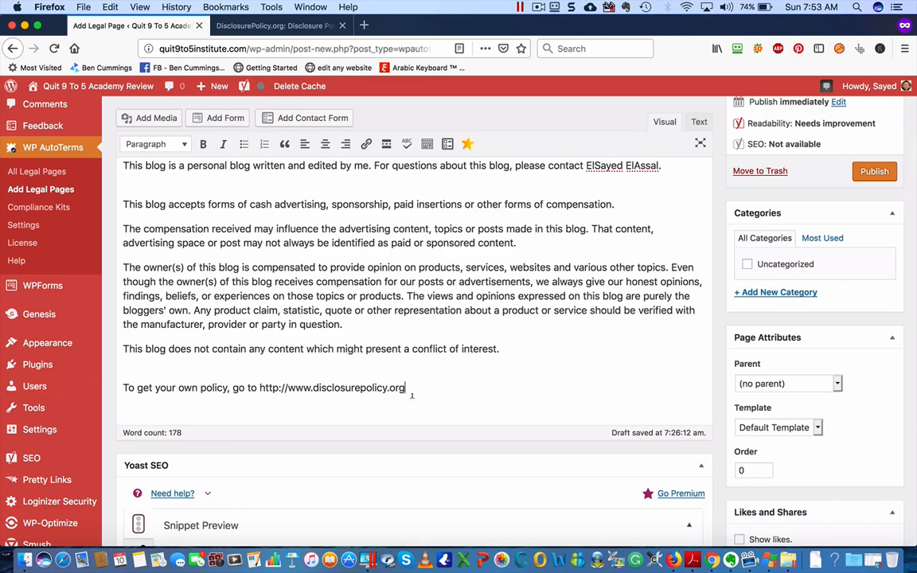
{"action": "left_click", "coordinate": [118, 387], "text": "shift"}
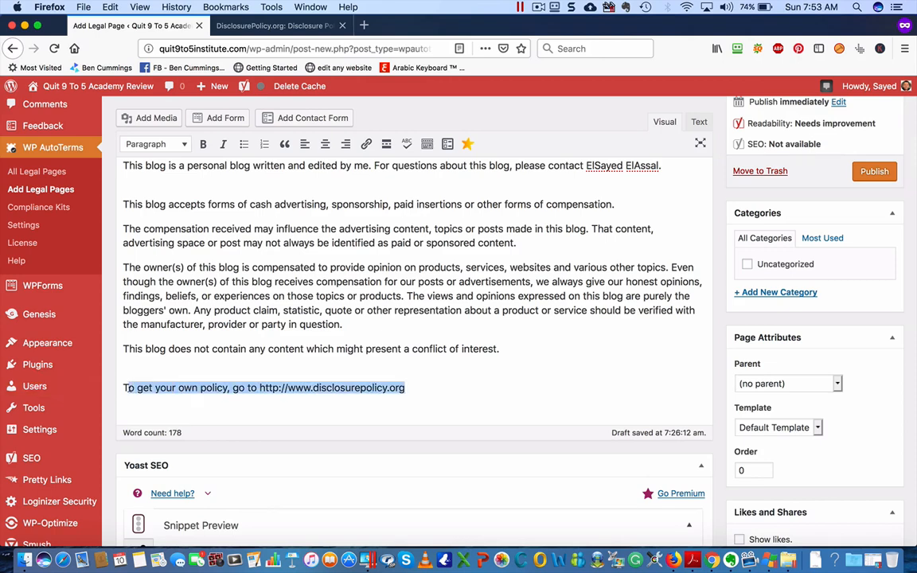
{"action": "left_click", "coordinate": [536, 408]}
{"action": "scroll", "coordinate": [496, 394], "scroll_direction": "up", "scroll_amount": 1}
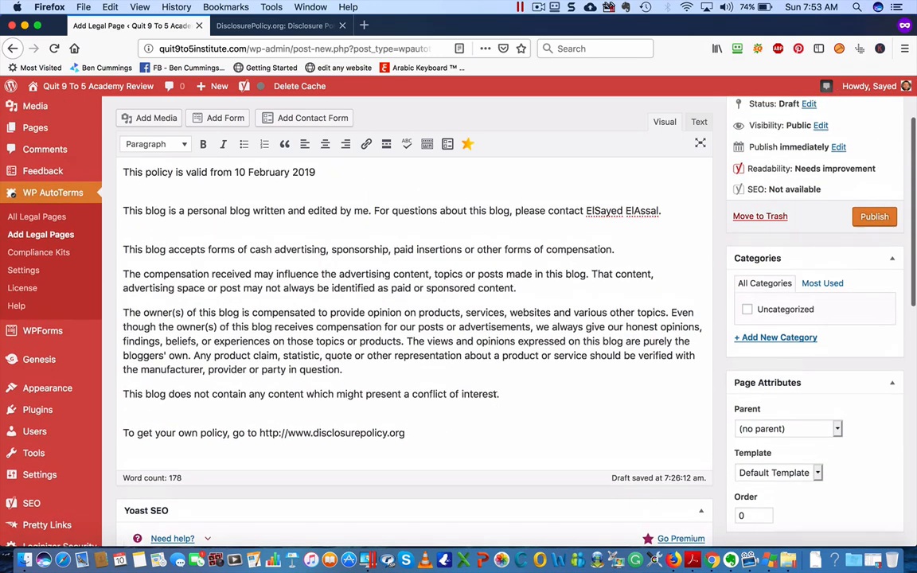
{"action": "scroll", "coordinate": [495, 396], "scroll_direction": "up", "scroll_amount": 2}
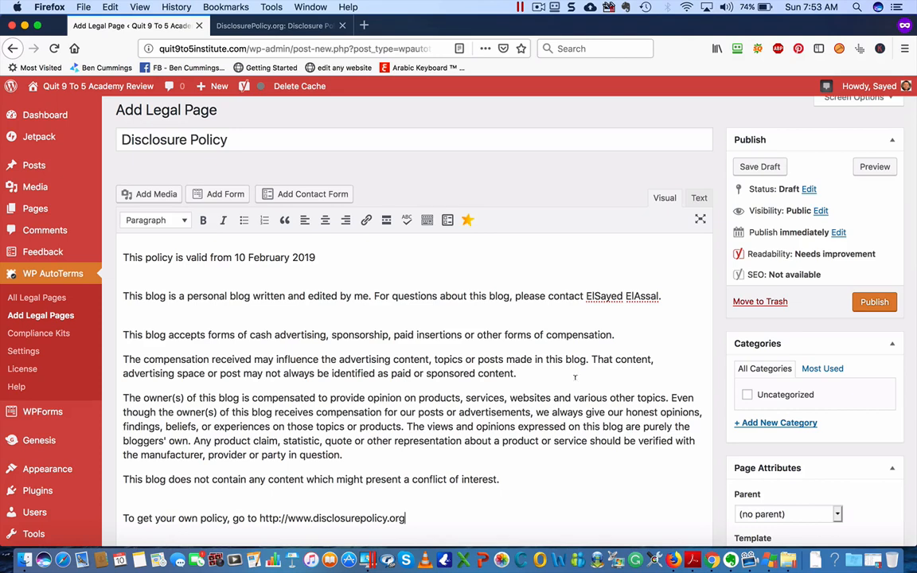
Publish the Disclosure Policy legal page
{"action": "left_click", "coordinate": [884, 301]}
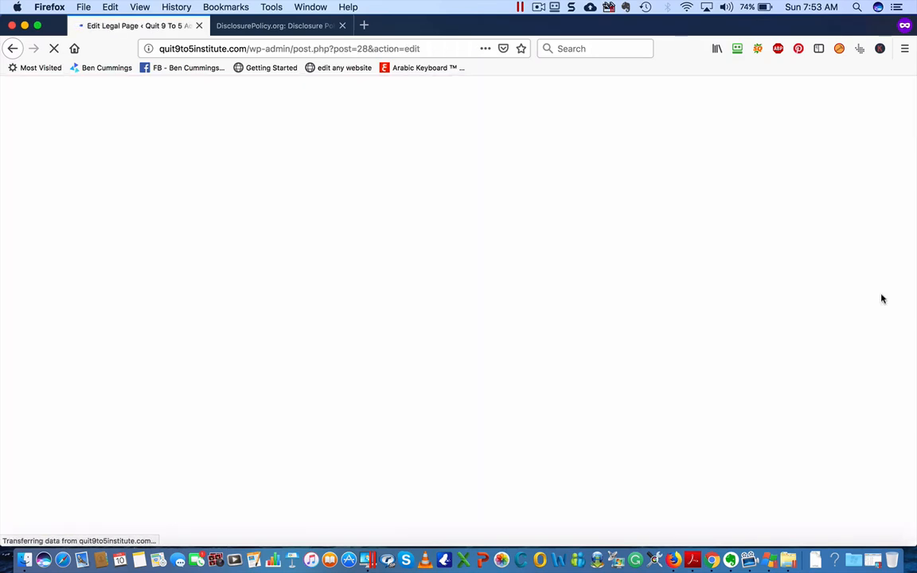
{"action": "scroll", "coordinate": [440, 377], "scroll_direction": "down", "scroll_amount": 4}
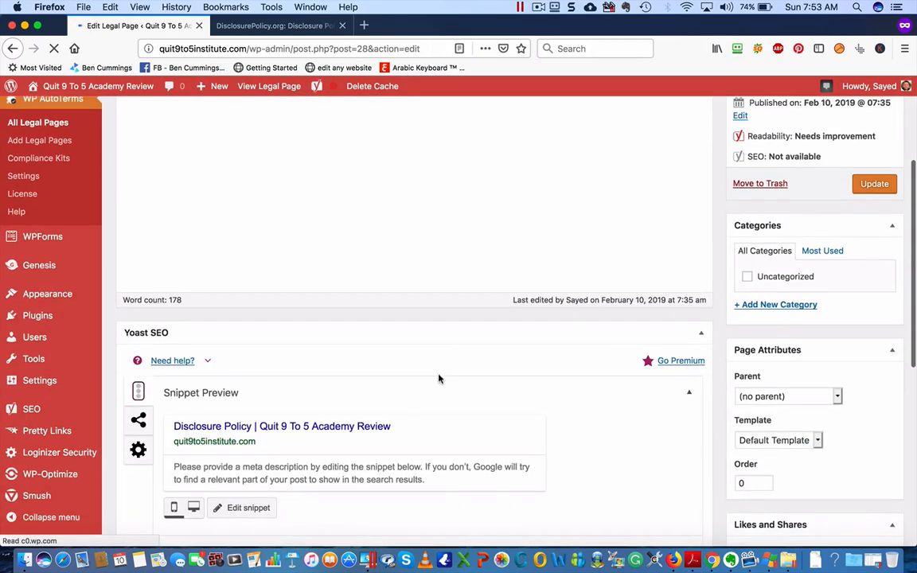
{"action": "scroll", "coordinate": [439, 379], "scroll_direction": "down", "scroll_amount": 4}
{"action": "scroll", "coordinate": [440, 379], "scroll_direction": "up", "scroll_amount": 4}
{"action": "scroll", "coordinate": [440, 379], "scroll_direction": "down", "scroll_amount": 4}
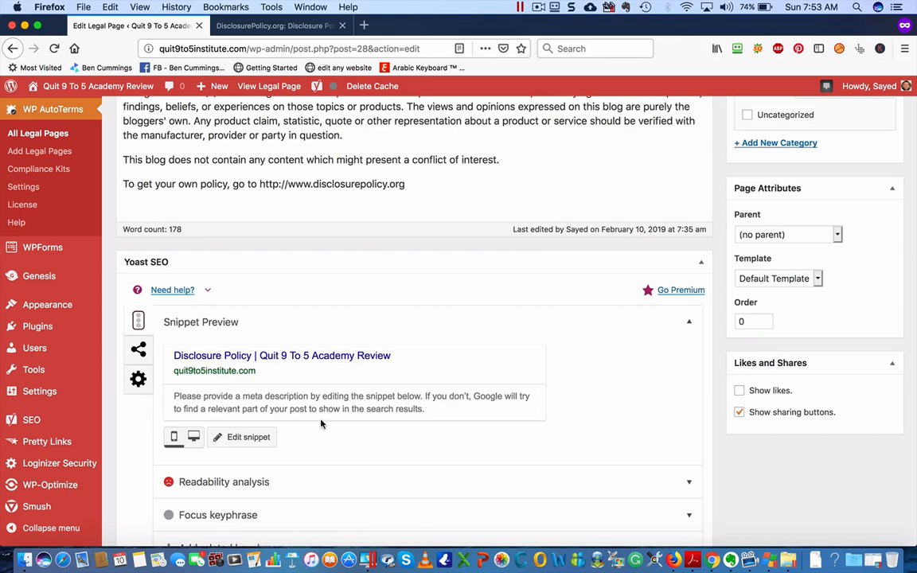
Open the Yoast SEO snippet editor and place the caret in the meta description box
{"action": "left_click", "coordinate": [268, 438]}
{"action": "scroll", "coordinate": [311, 471], "scroll_direction": "down", "scroll_amount": 3}
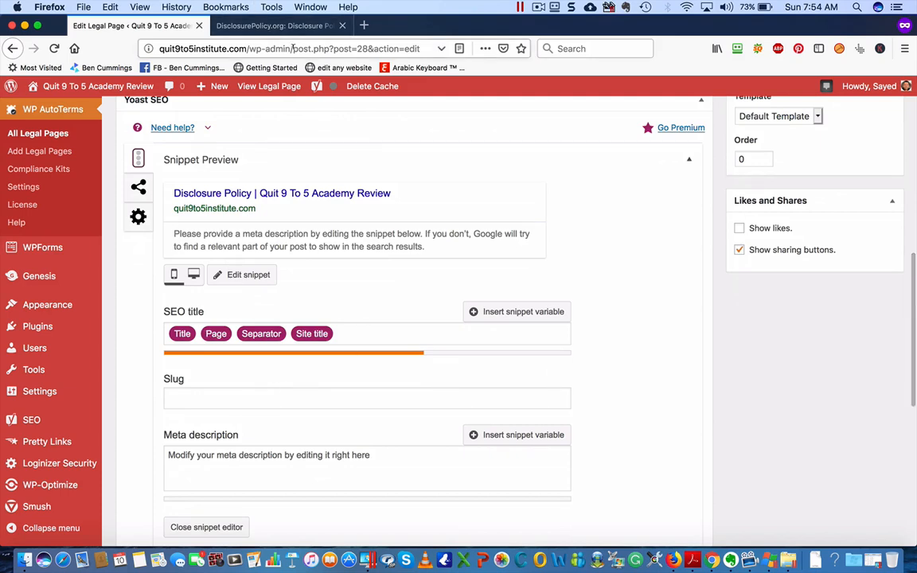
{"action": "left_click_drag", "start_coordinate": [248, 48], "coordinate": [428, 45]}
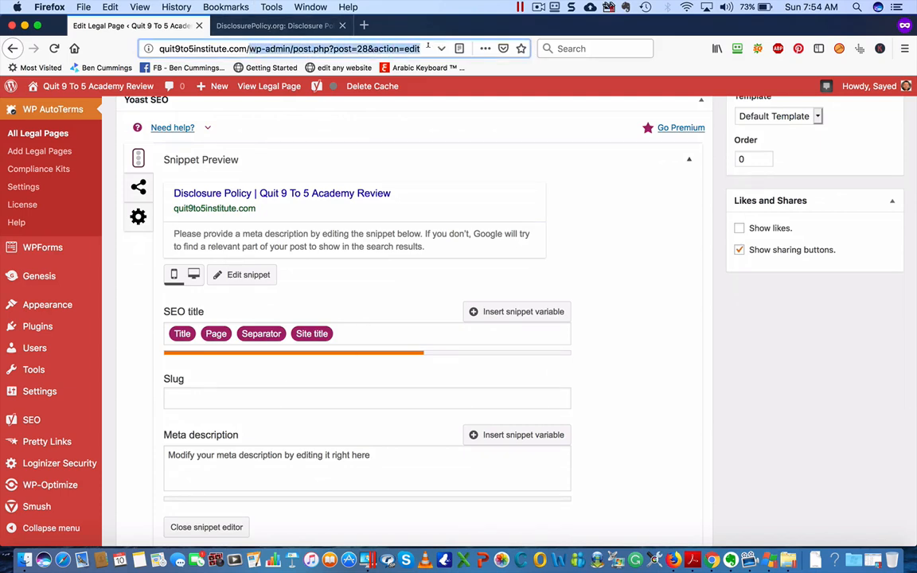
{"action": "left_click", "coordinate": [237, 452]}
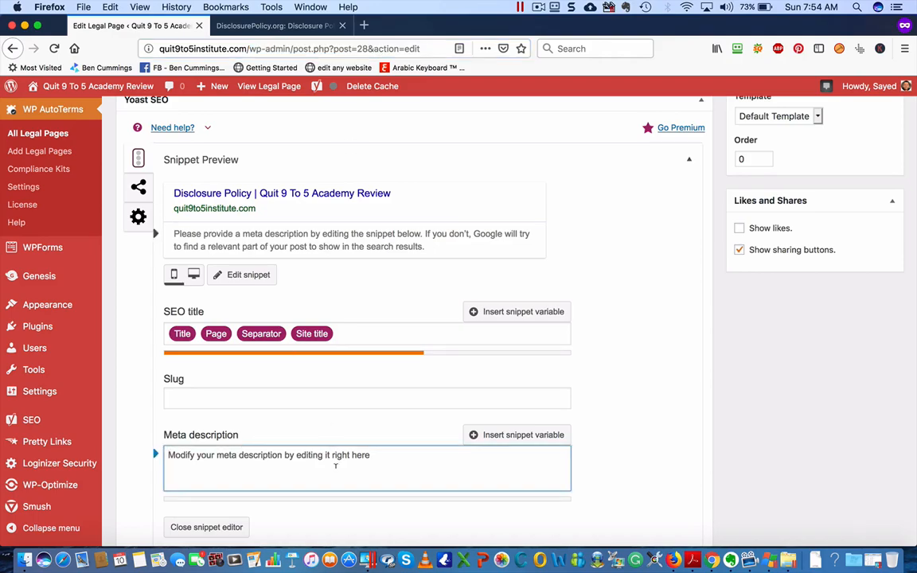
{"action": "scroll", "coordinate": [336, 466], "scroll_direction": "down", "scroll_amount": 2}
{"action": "scroll", "coordinate": [335, 467], "scroll_direction": "up", "scroll_amount": 10}
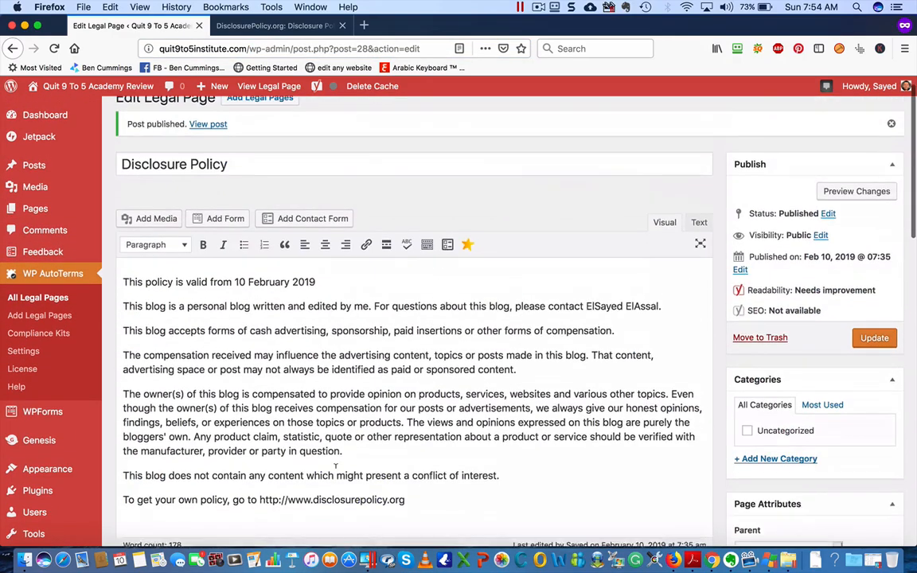
{"action": "scroll", "coordinate": [336, 467], "scroll_direction": "up", "scroll_amount": 1}
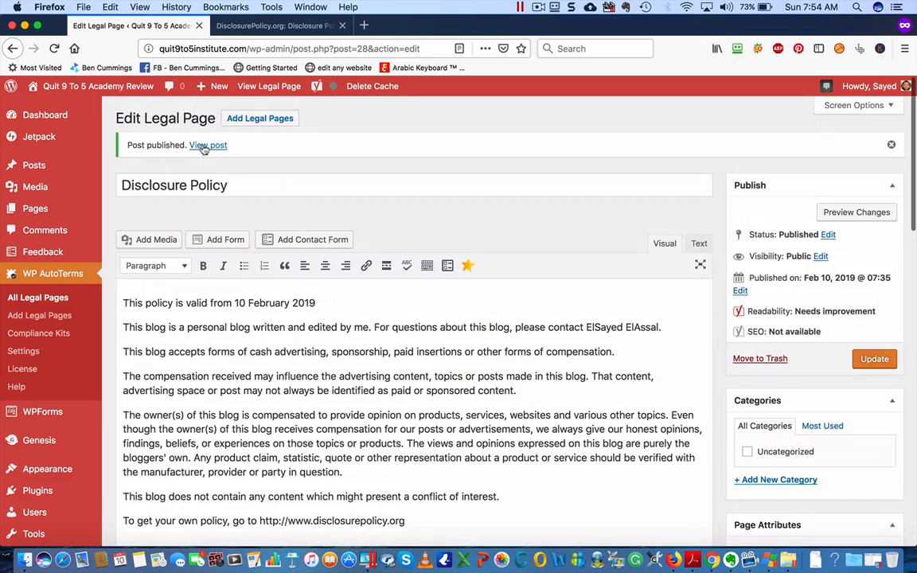
View the published Disclosure Policy page on the live site
{"action": "left_click", "coordinate": [206, 146]}
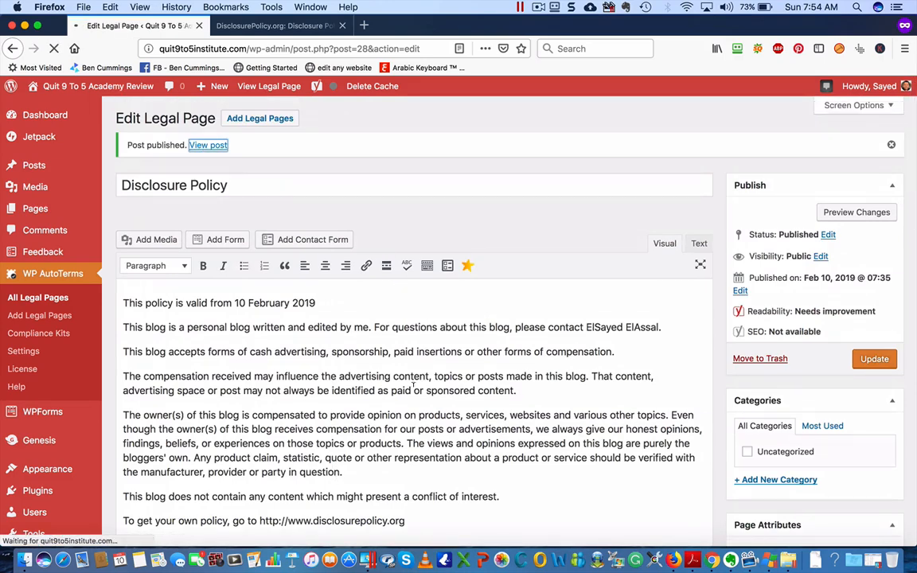
{"action": "scroll", "coordinate": [411, 387], "scroll_direction": "down", "scroll_amount": 5}
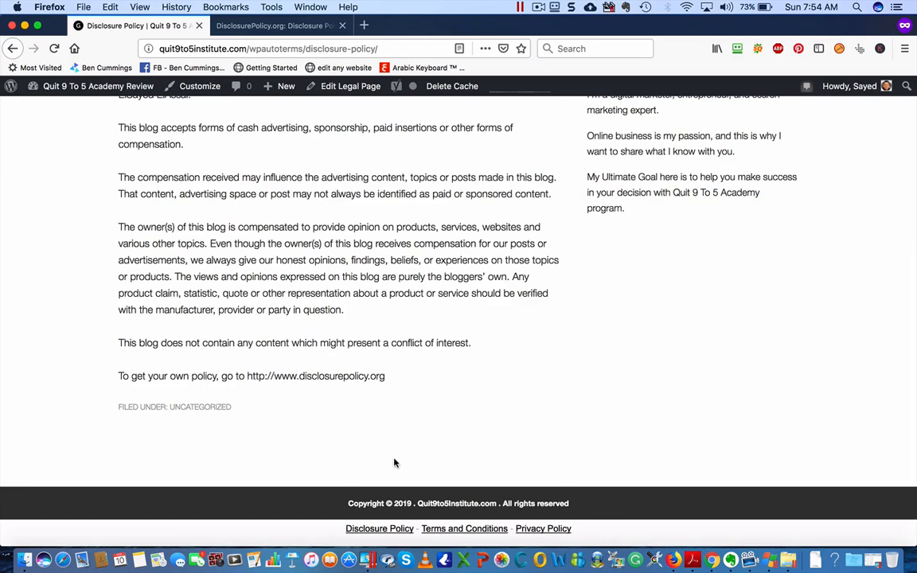
{"action": "scroll", "coordinate": [300, 220], "scroll_direction": "up", "scroll_amount": 5}
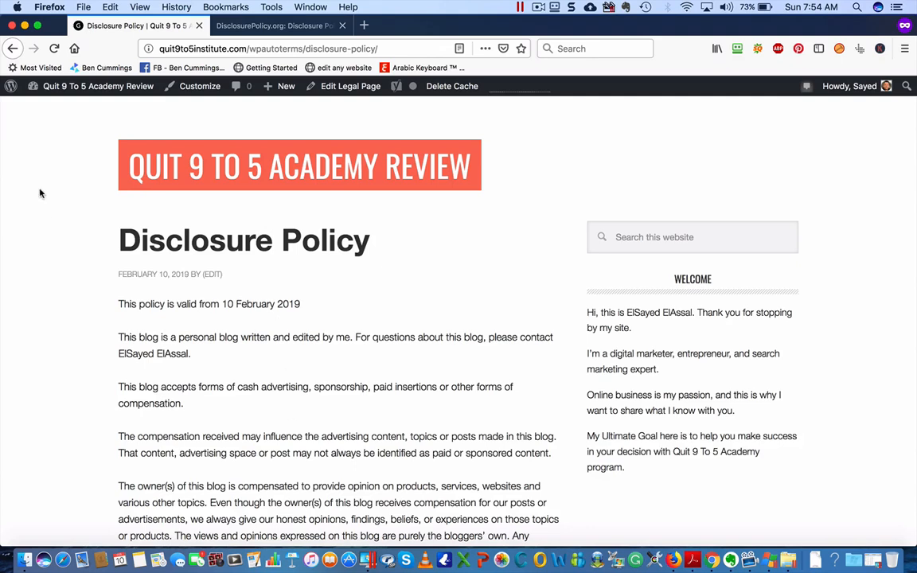
Go to the dashboard and start a new WPForms form
{"action": "mouse_move", "coordinate": [77, 83]}
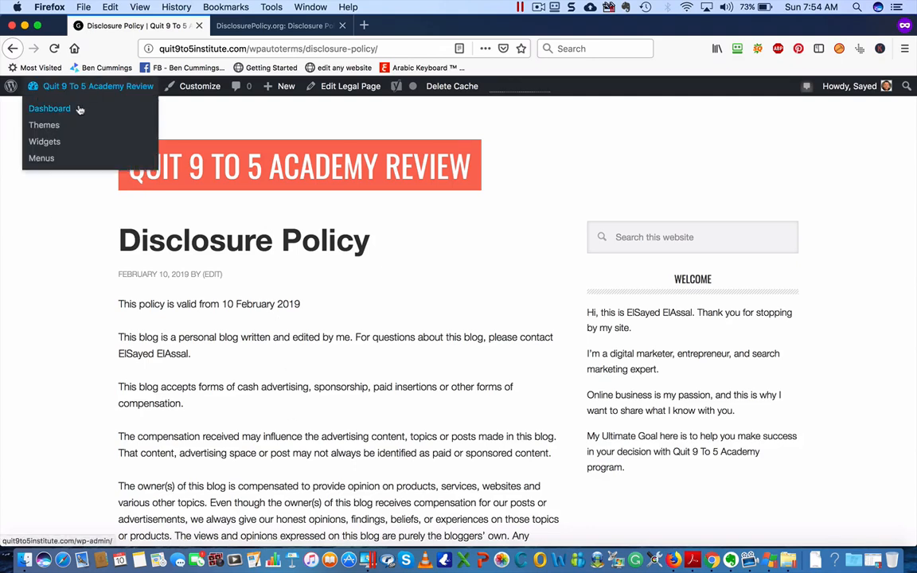
{"action": "left_click", "coordinate": [49, 108]}
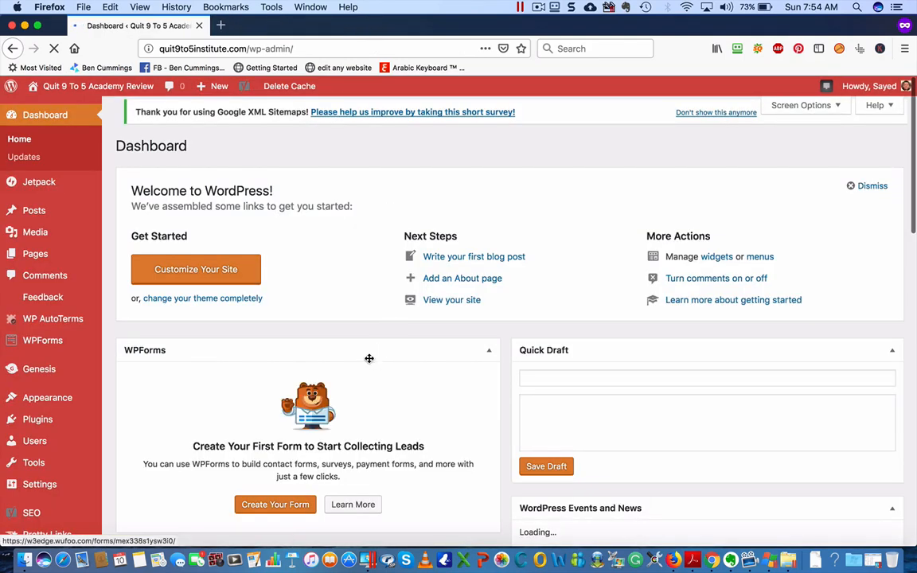
{"action": "mouse_move", "coordinate": [44, 341]}
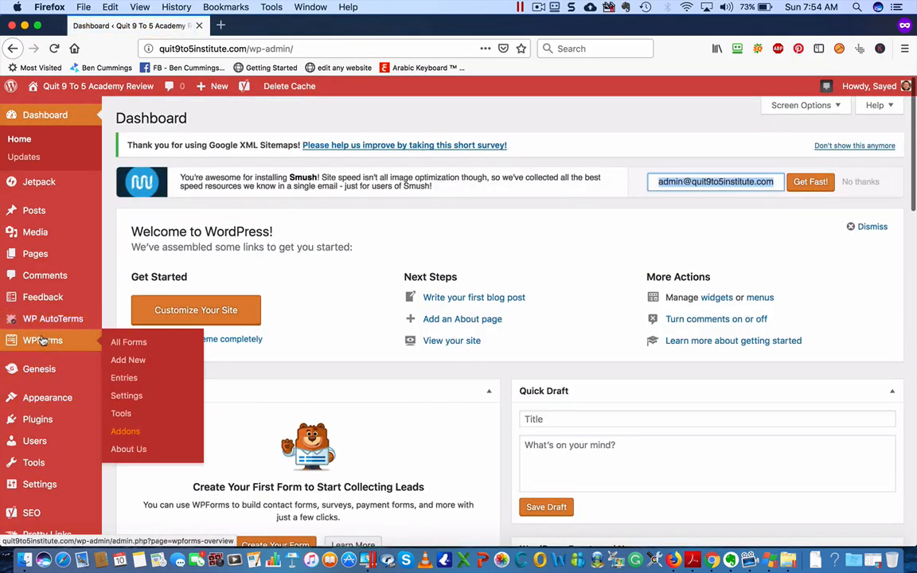
{"action": "left_click", "coordinate": [146, 360]}
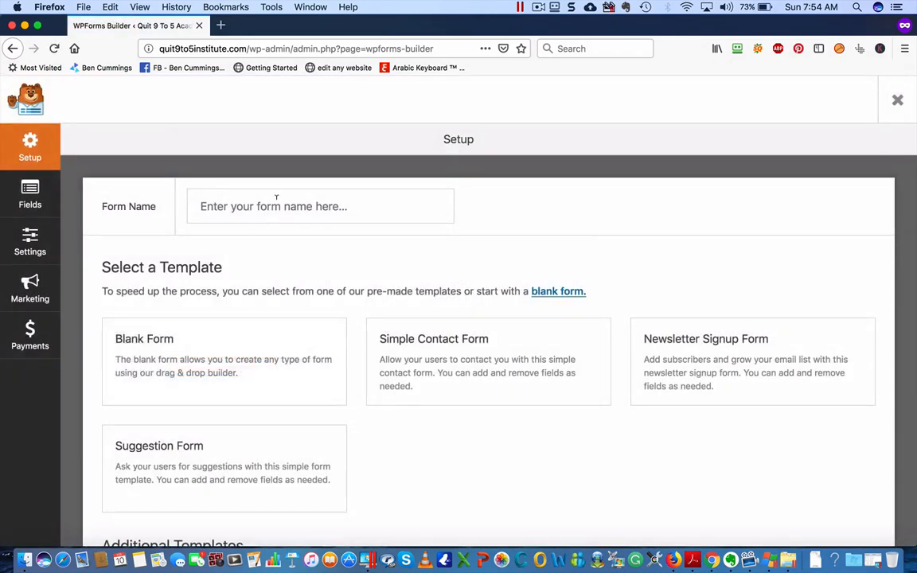
Name the form 'Contact Us' and build it from the Simple Contact Form template
{"action": "left_click", "coordinate": [267, 206]}
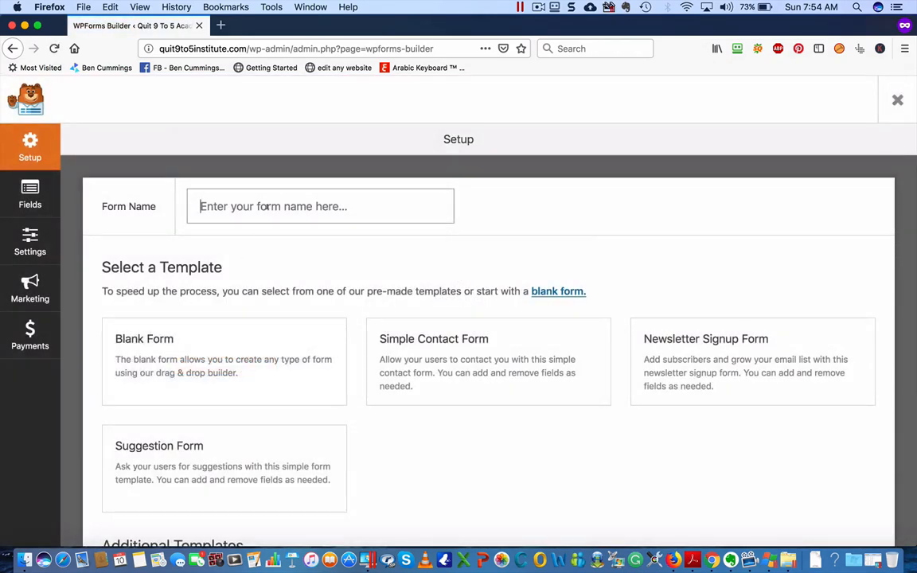
{"action": "type", "text": "Contact Us"}
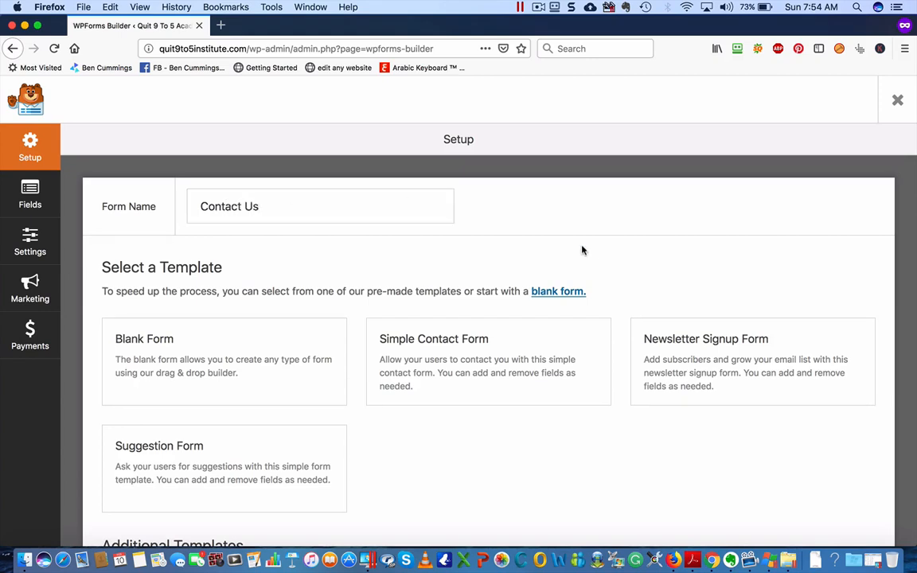
{"action": "scroll", "coordinate": [557, 292], "scroll_direction": "down", "scroll_amount": 2}
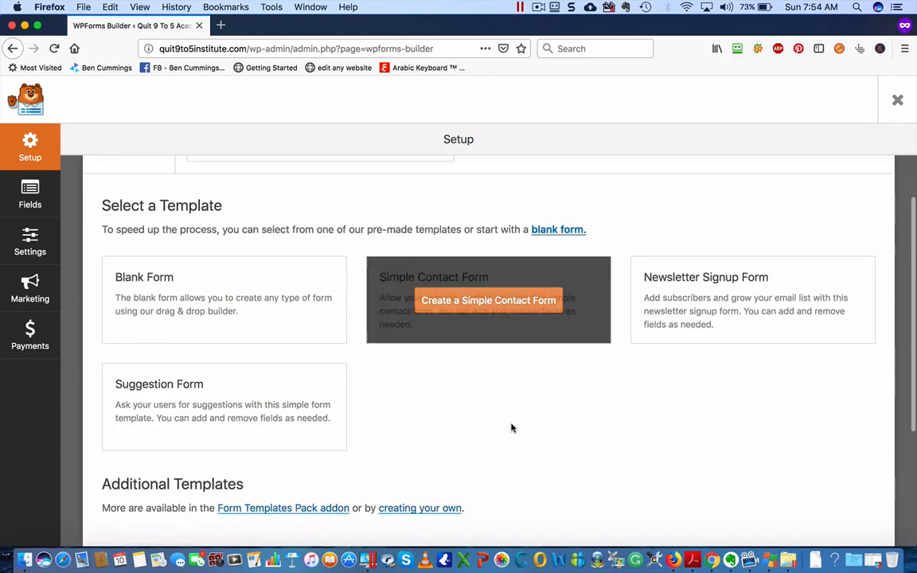
{"action": "left_click", "coordinate": [484, 301]}
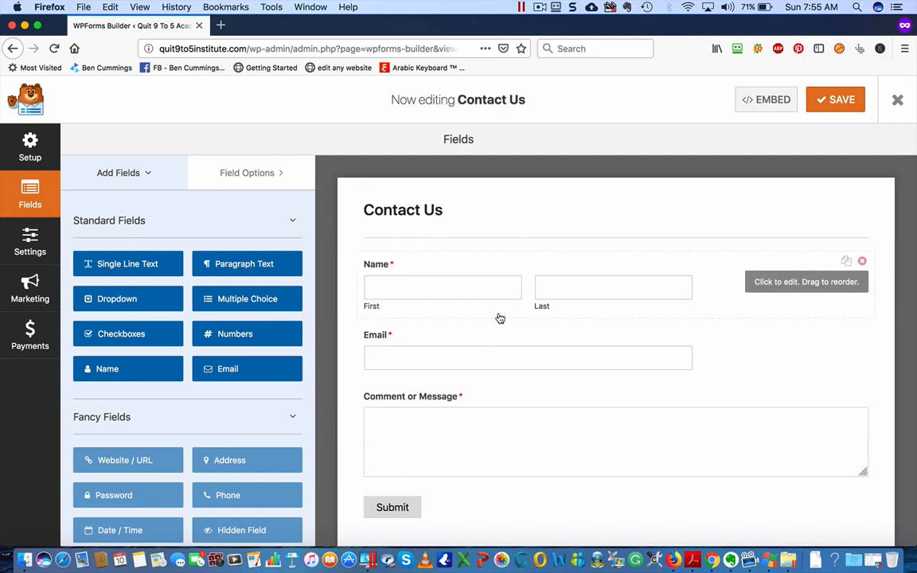
Add a Single Line Text field above Name, labelled 'Welcome', with a contact-us invitation description
{"action": "left_click_drag", "start_coordinate": [136, 262], "coordinate": [430, 255]}
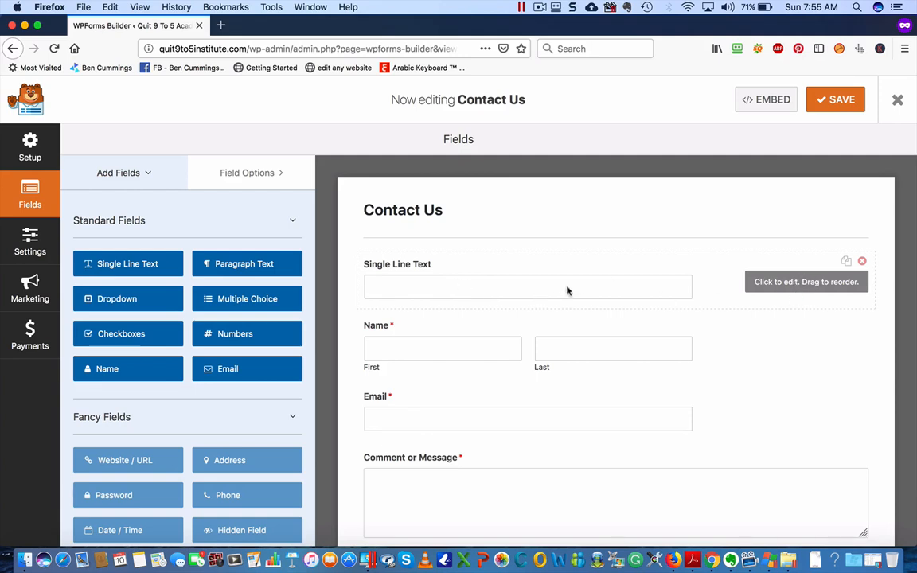
{"action": "left_click", "coordinate": [774, 283]}
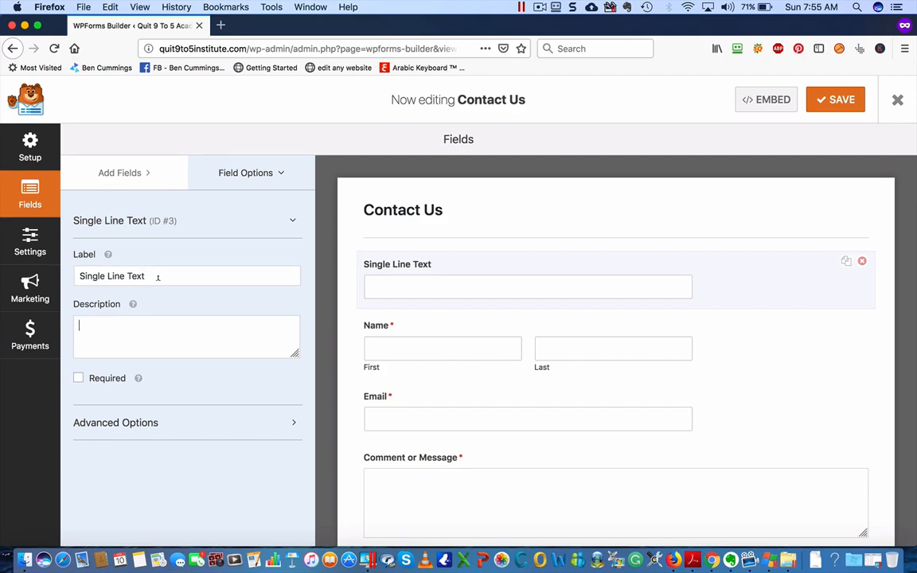
{"action": "left_click_drag", "start_coordinate": [157, 277], "coordinate": [40, 275]}
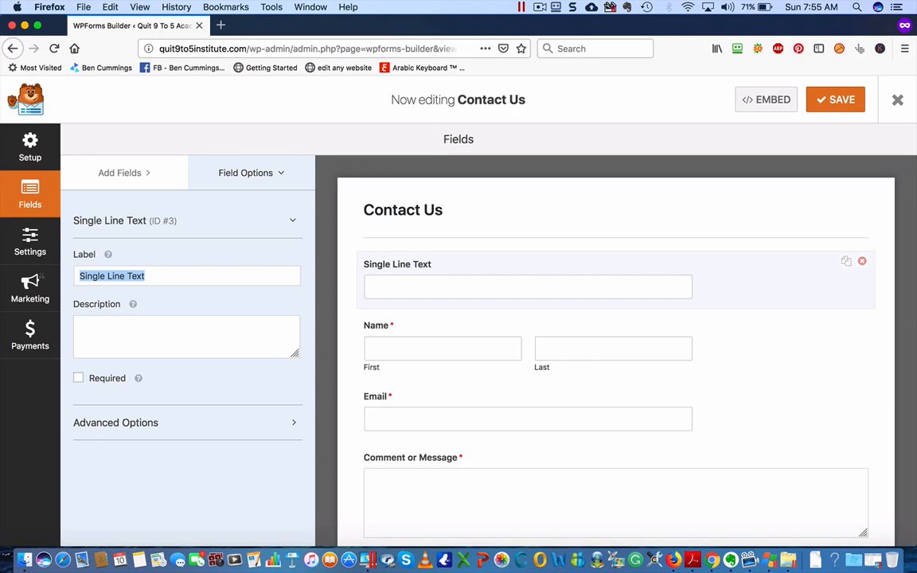
{"action": "type", "text": "Welcome"}
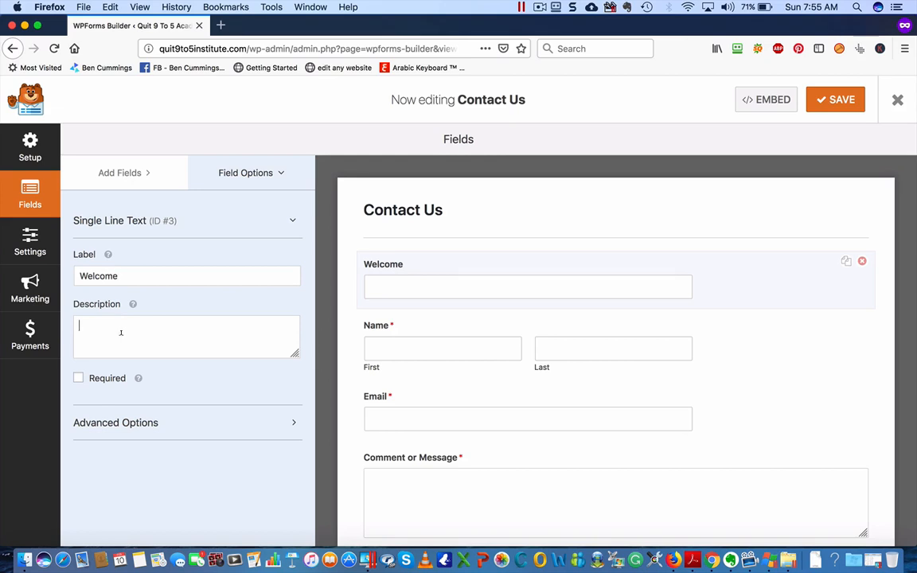
{"action": "type", "text": "Please us"}
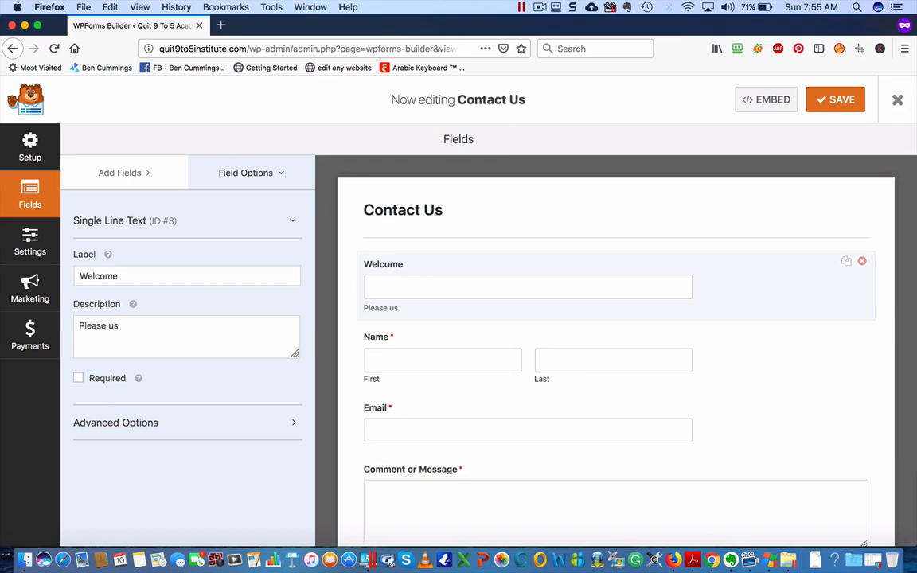
{"action": "type", "text": "e the form below to"}
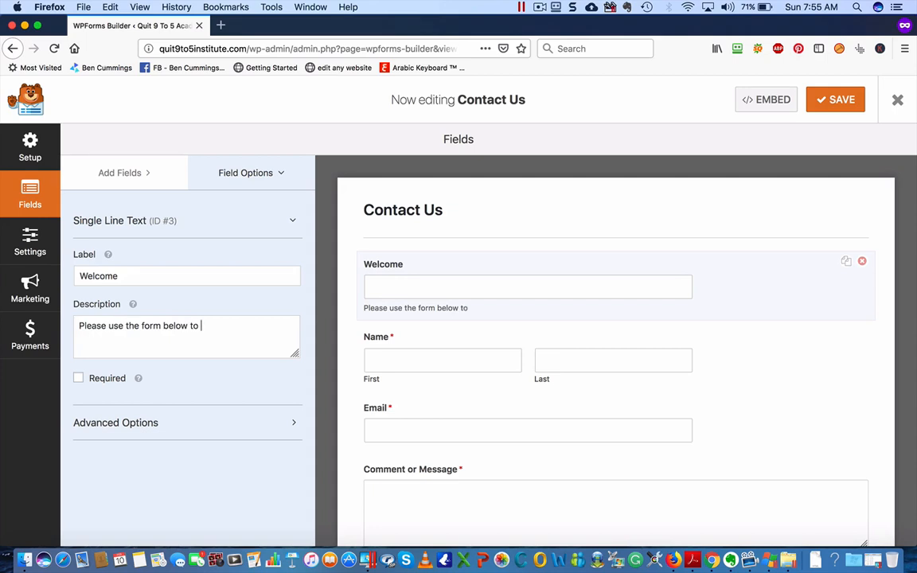
{"action": "type", "text": " contact us. We"}
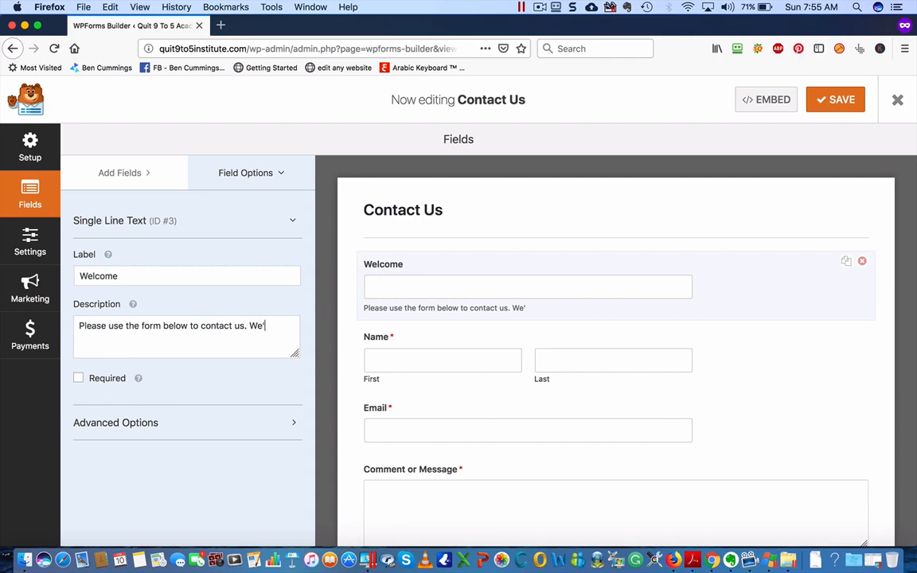
{"action": "type", "text": "'ll do our best to get "}
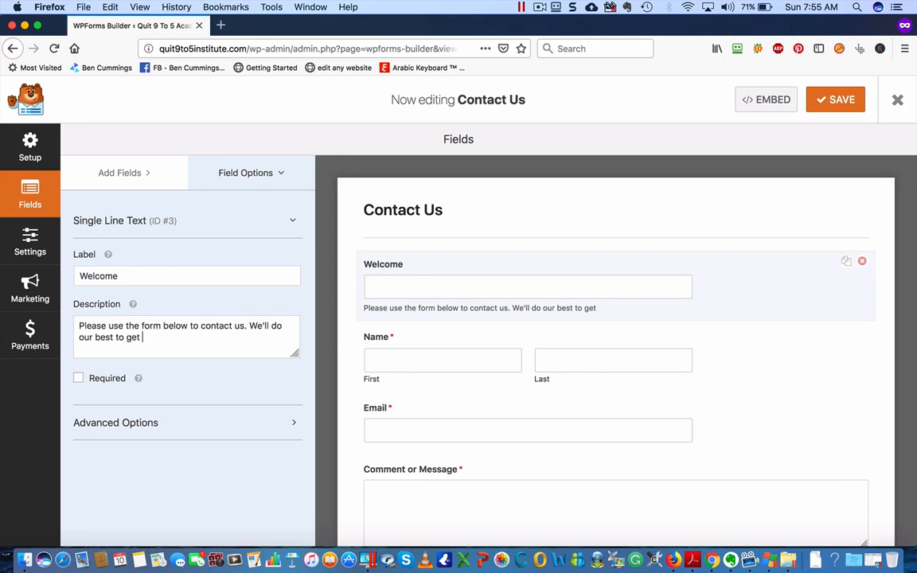
{"action": "type", "text": "back to you as soon "}
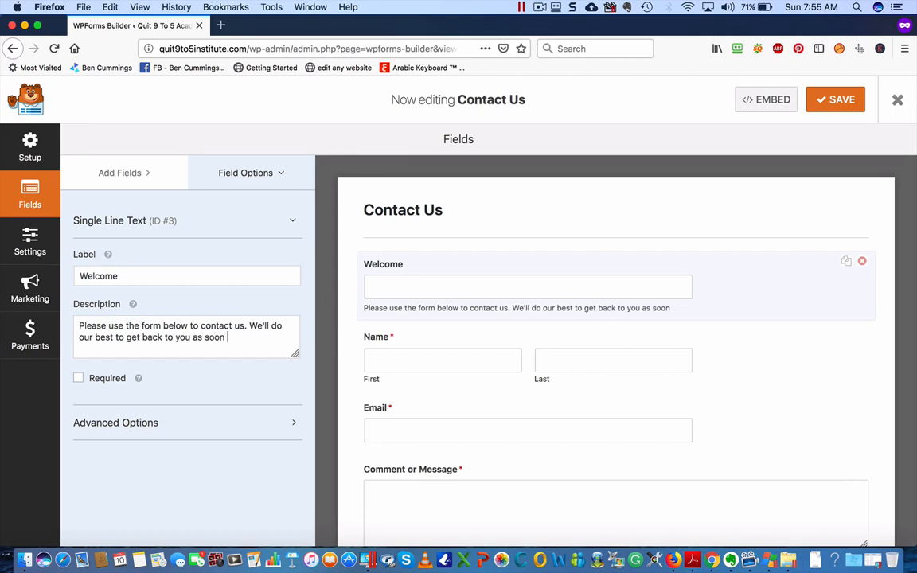
{"action": "type", "text": "as possible :)"}
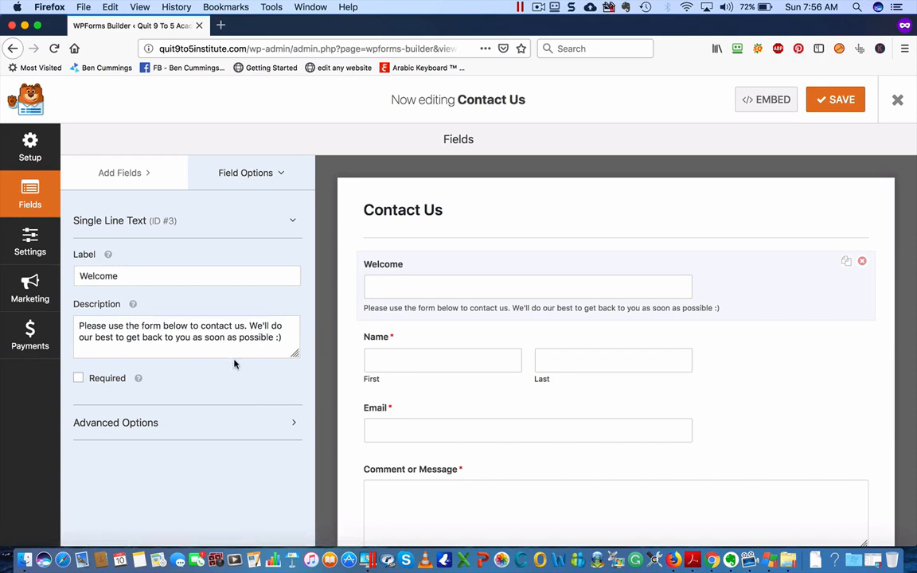
{"action": "left_click", "coordinate": [288, 424]}
{"action": "scroll", "coordinate": [229, 461], "scroll_direction": "down", "scroll_amount": 5}
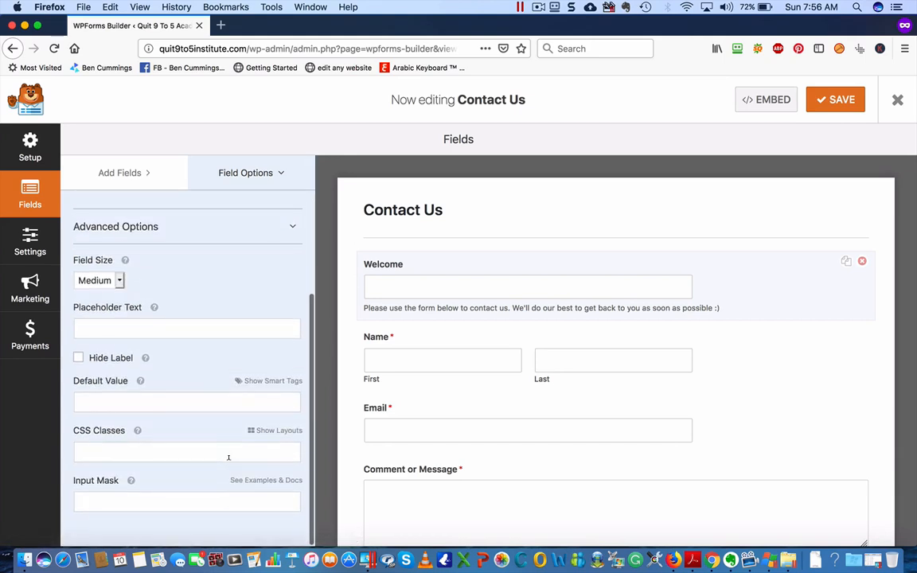
{"action": "scroll", "coordinate": [229, 459], "scroll_direction": "up", "scroll_amount": 5}
{"action": "left_click", "coordinate": [287, 420]}
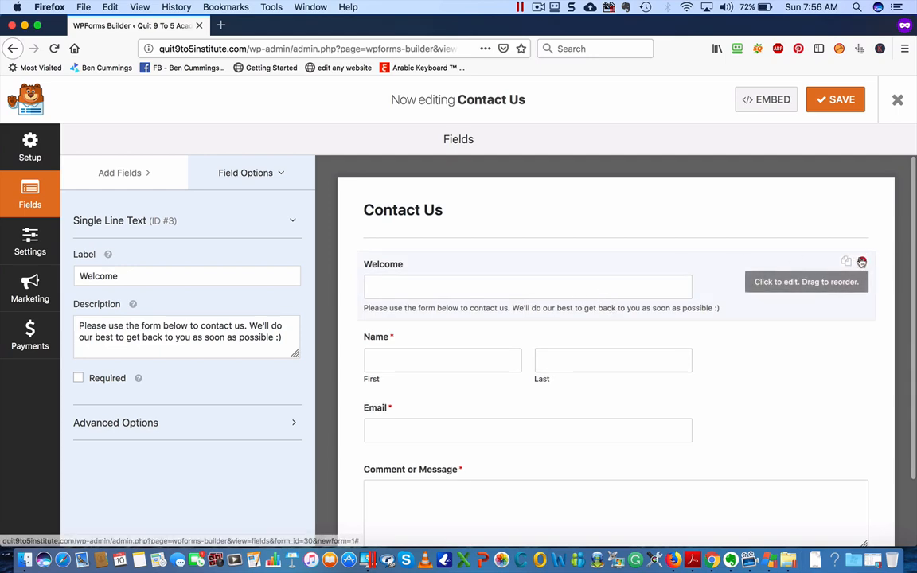
Delete the Welcome field and switch the Name field to the Simple format
{"action": "left_click", "coordinate": [862, 260]}
{"action": "left_click", "coordinate": [425, 352]}
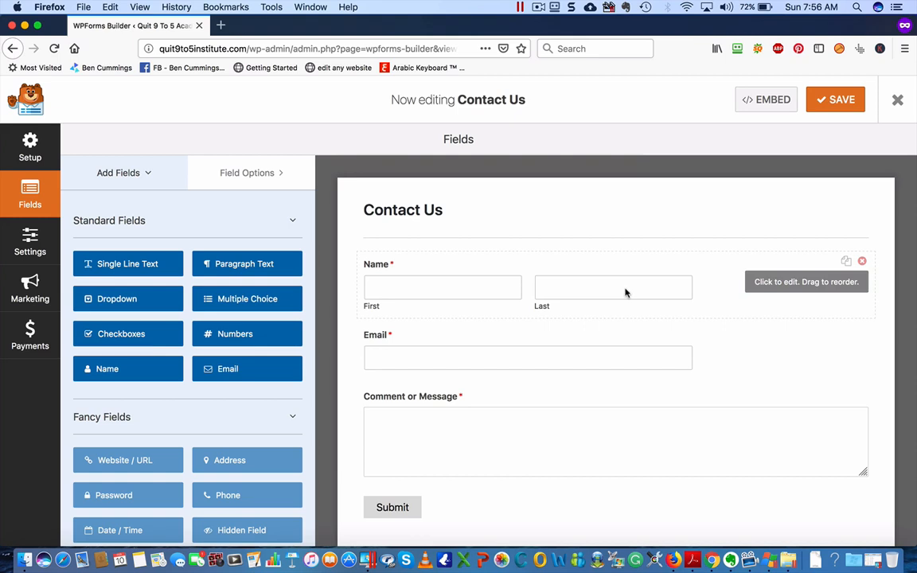
{"action": "left_click", "coordinate": [774, 290]}
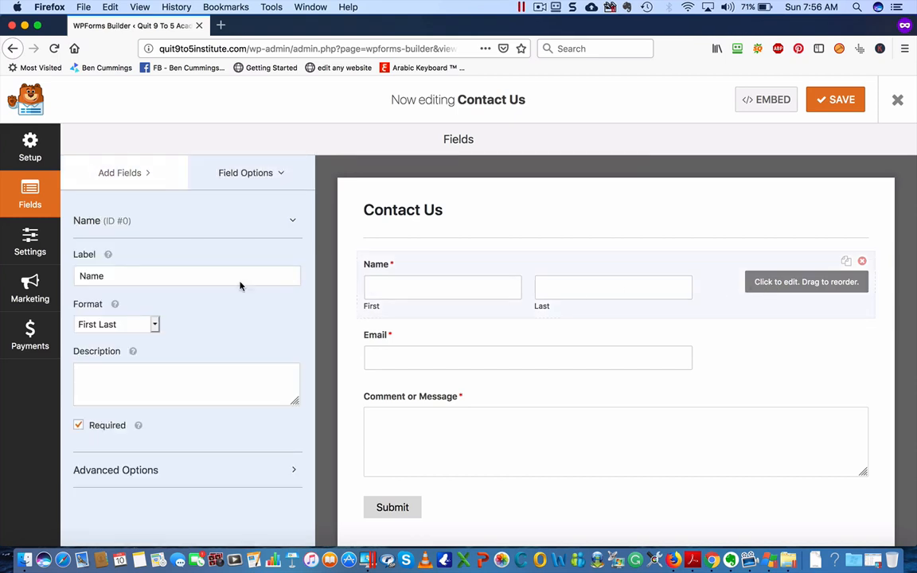
{"action": "left_click", "coordinate": [153, 324]}
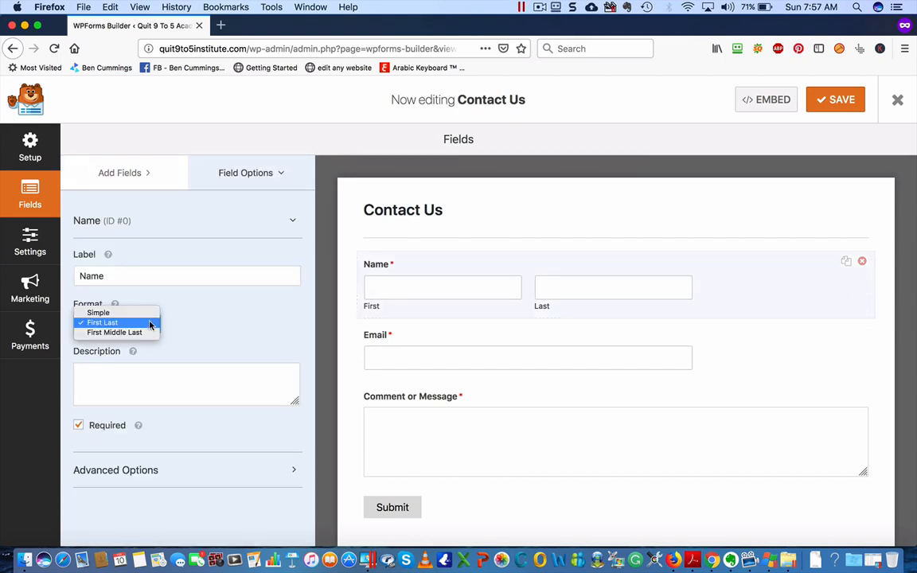
{"action": "left_click", "coordinate": [136, 313]}
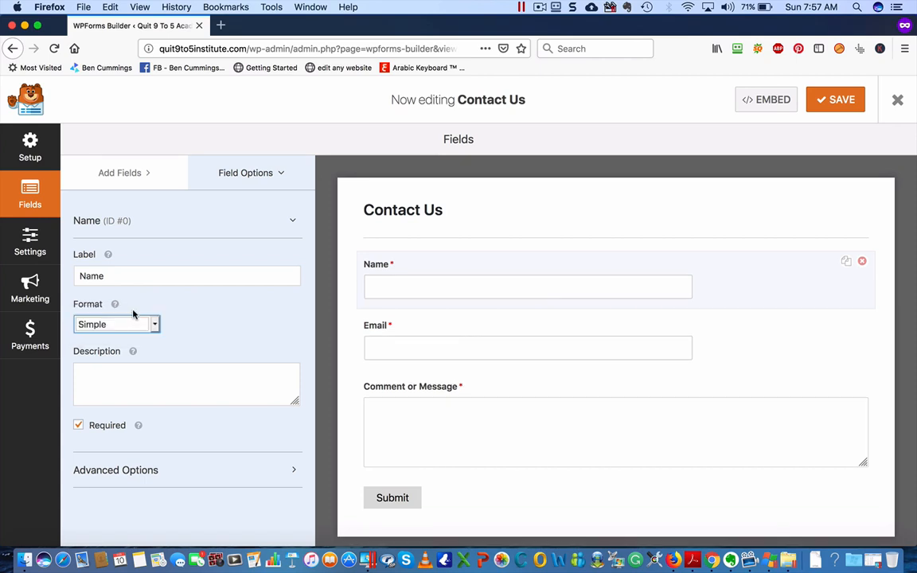
{"action": "left_click", "coordinate": [404, 289]}
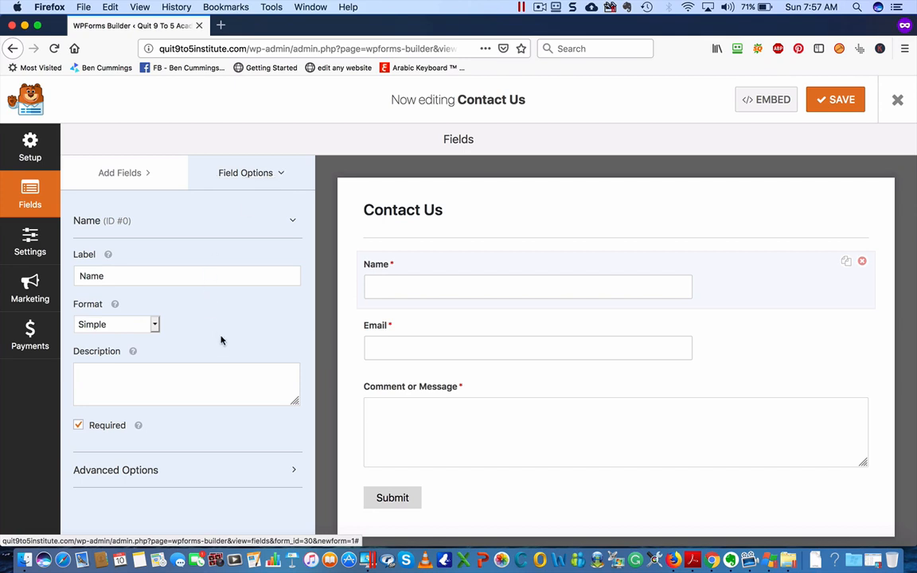
Review the Name field's basic and advanced options, then save the Contact Us form
{"action": "left_click", "coordinate": [294, 223]}
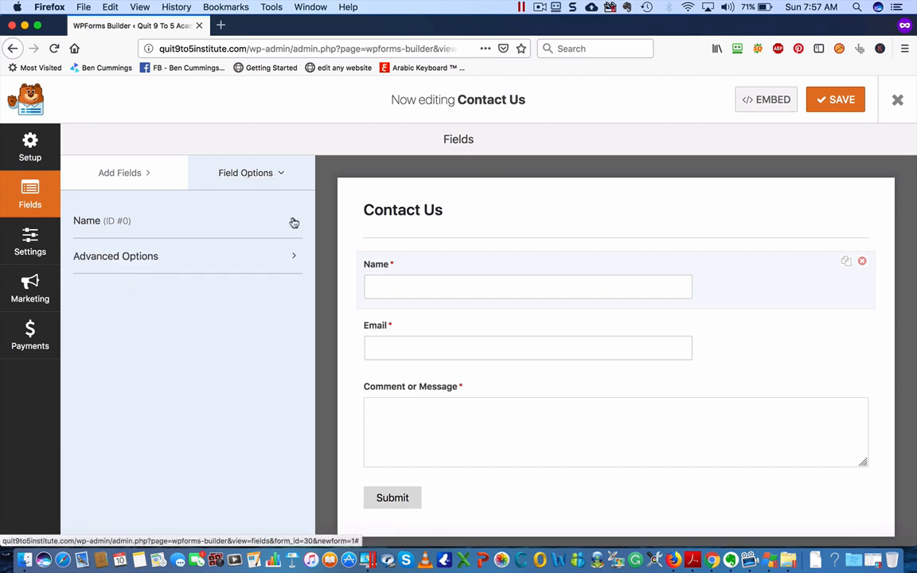
{"action": "left_click", "coordinate": [293, 221]}
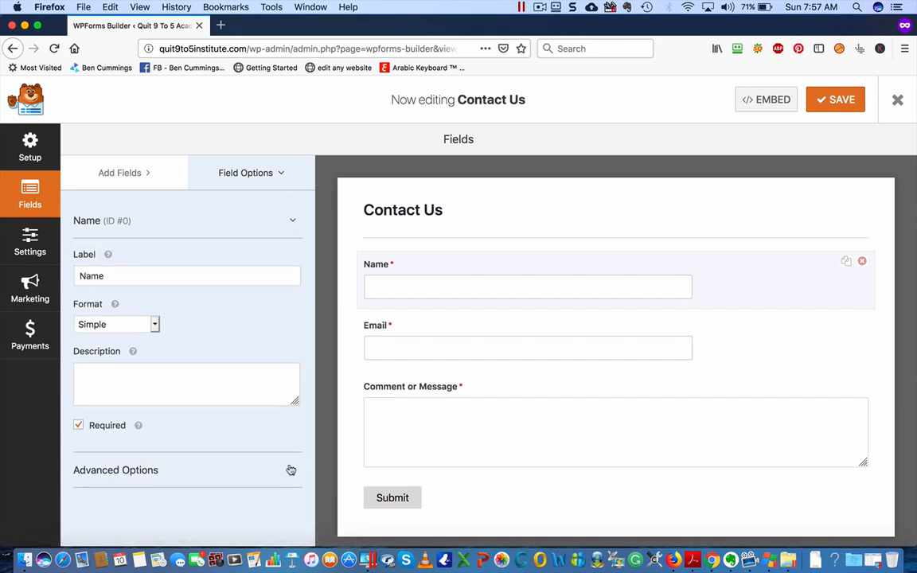
{"action": "left_click", "coordinate": [291, 470]}
{"action": "left_click", "coordinate": [292, 470]}
{"action": "left_click", "coordinate": [835, 100]}
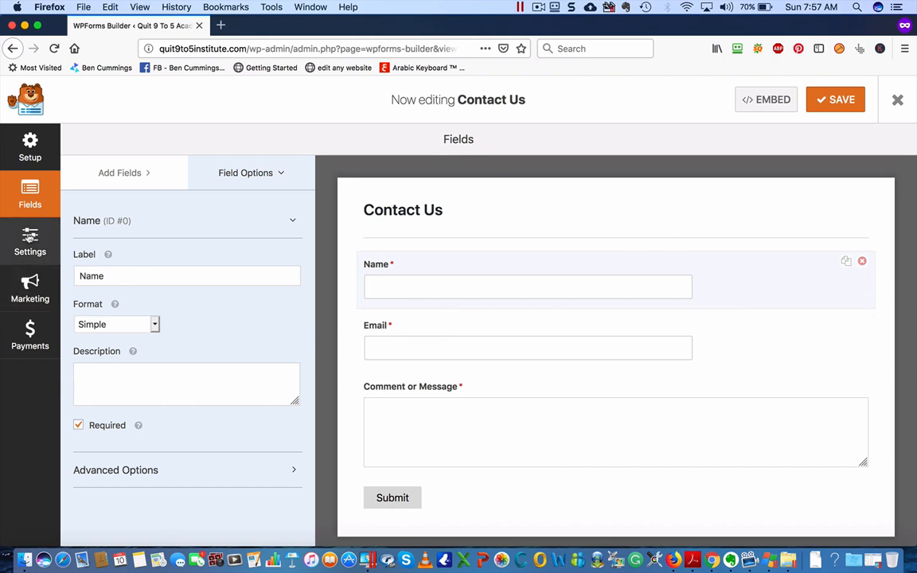
Review the form's General, Notifications and Confirmation settings, keeping the default thank-you message, and save
{"action": "left_click", "coordinate": [29, 239]}
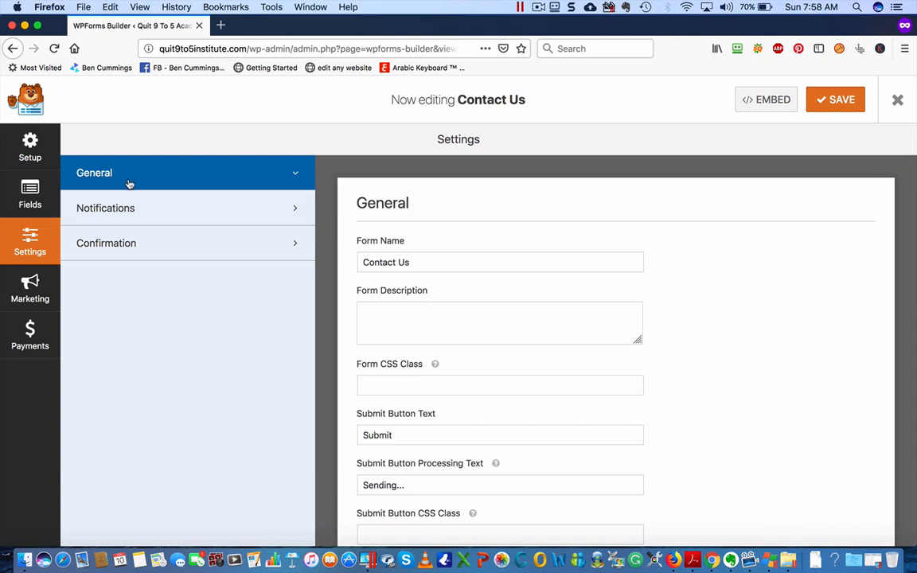
{"action": "scroll", "coordinate": [440, 289], "scroll_direction": "down", "scroll_amount": 2}
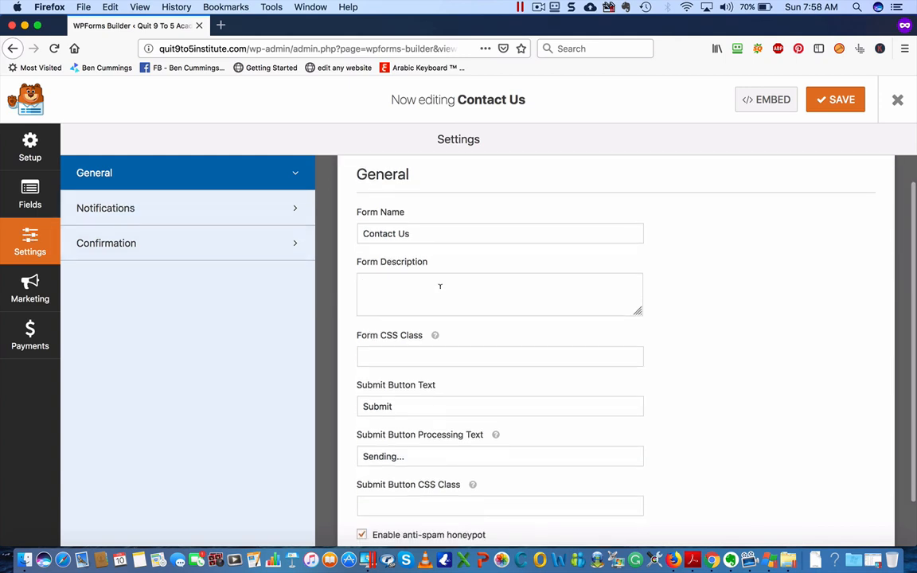
{"action": "scroll", "coordinate": [440, 287], "scroll_direction": "down", "scroll_amount": 3}
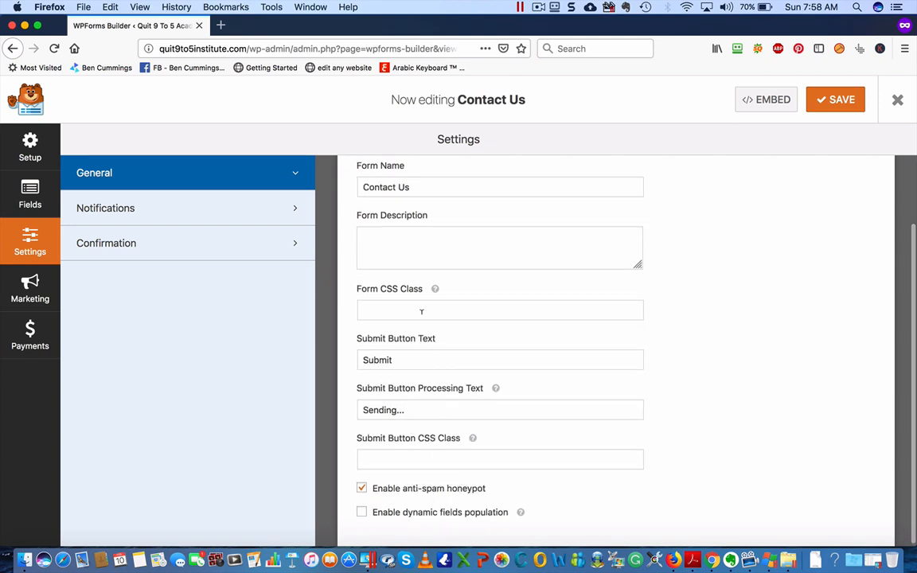
{"action": "left_click", "coordinate": [181, 213]}
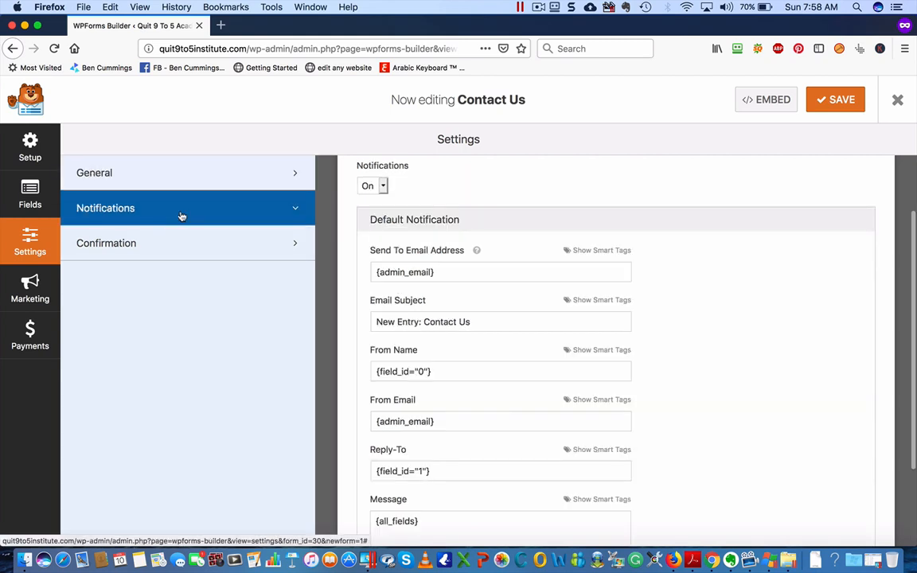
{"action": "scroll", "coordinate": [383, 293], "scroll_direction": "down", "scroll_amount": 1}
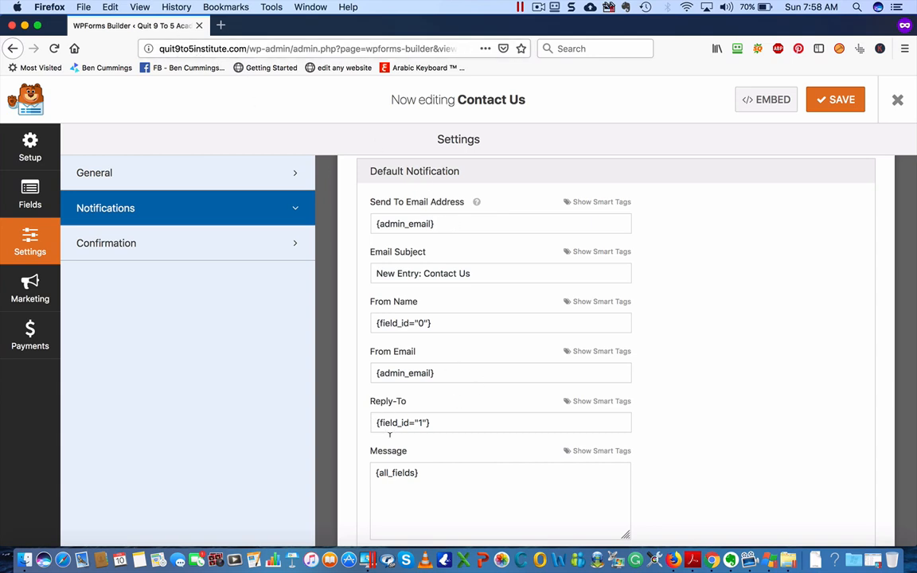
{"action": "scroll", "coordinate": [398, 454], "scroll_direction": "down", "scroll_amount": 2}
{"action": "scroll", "coordinate": [400, 446], "scroll_direction": "up", "scroll_amount": 3}
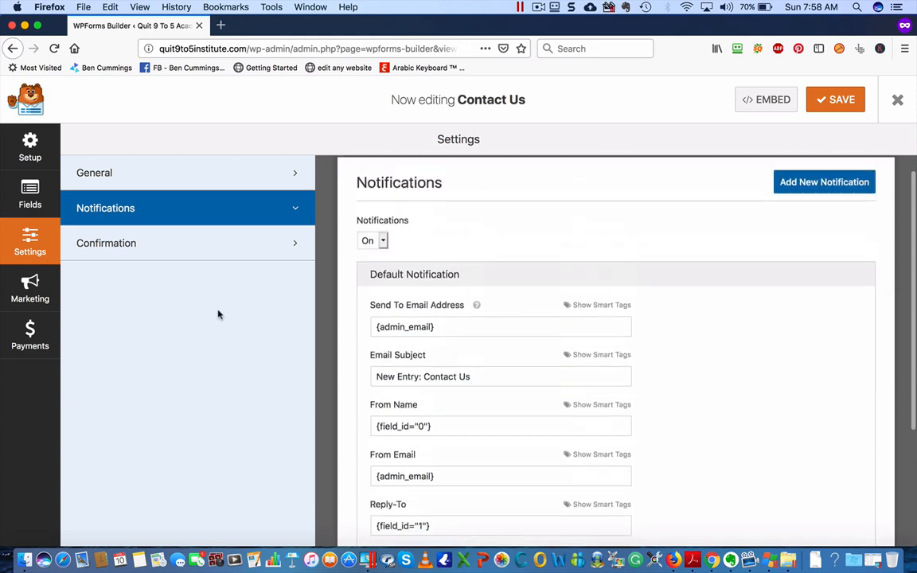
{"action": "left_click", "coordinate": [159, 240]}
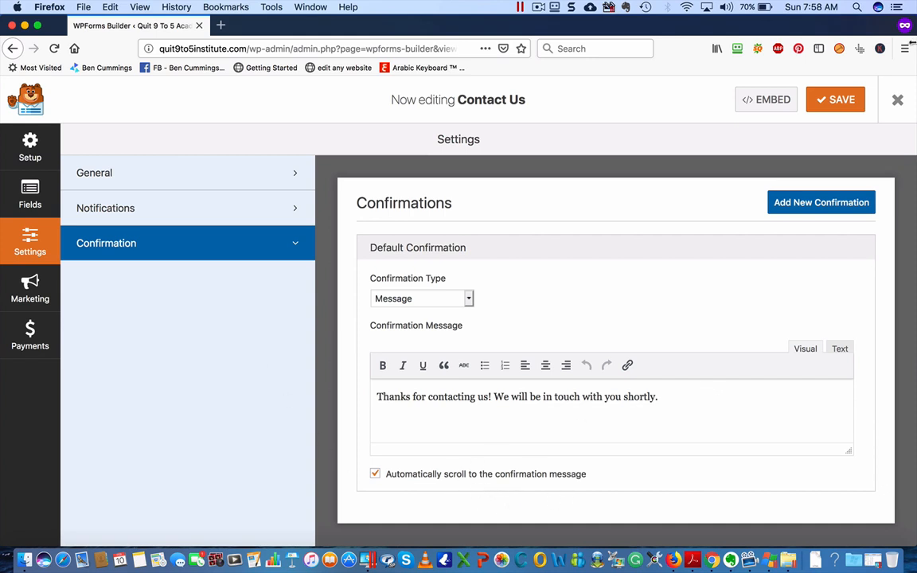
{"action": "left_click", "coordinate": [831, 100]}
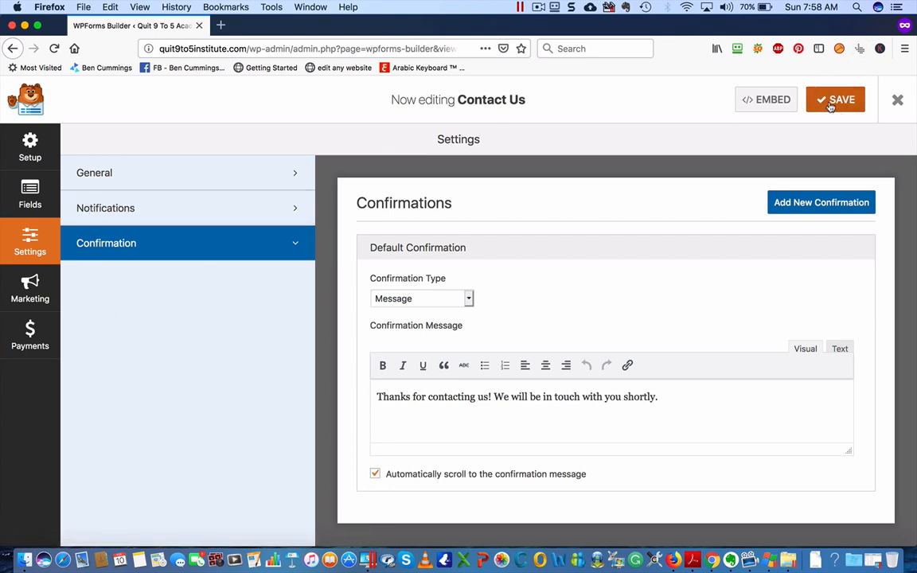
Copy the Contact Us form's embed shortcode
{"action": "left_click", "coordinate": [774, 101]}
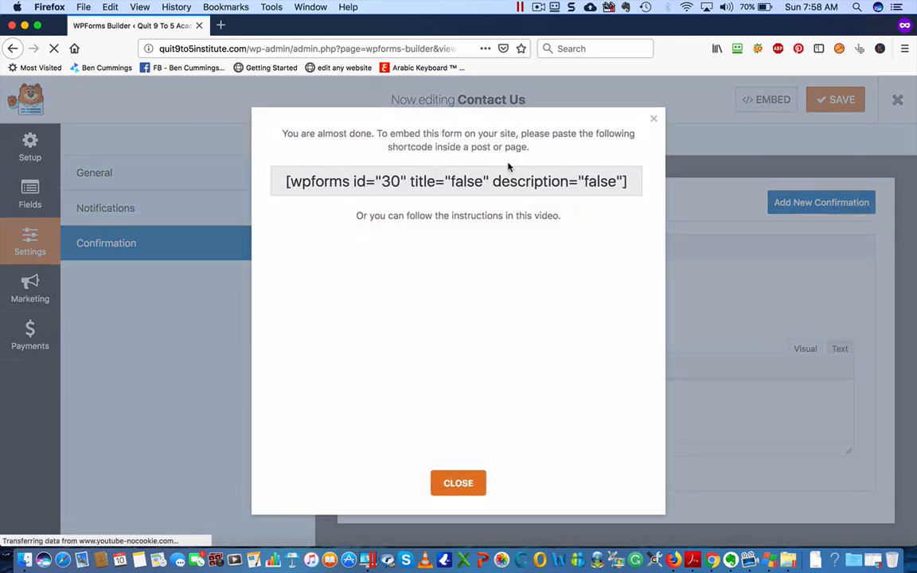
{"action": "left_click", "coordinate": [352, 180]}
{"action": "key", "text": "super+c"}
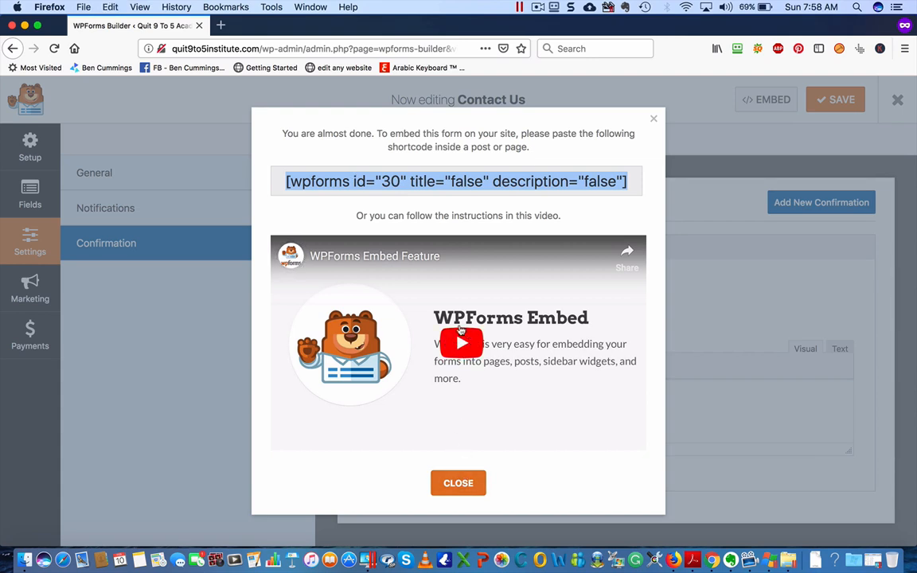
{"action": "left_click", "coordinate": [458, 484]}
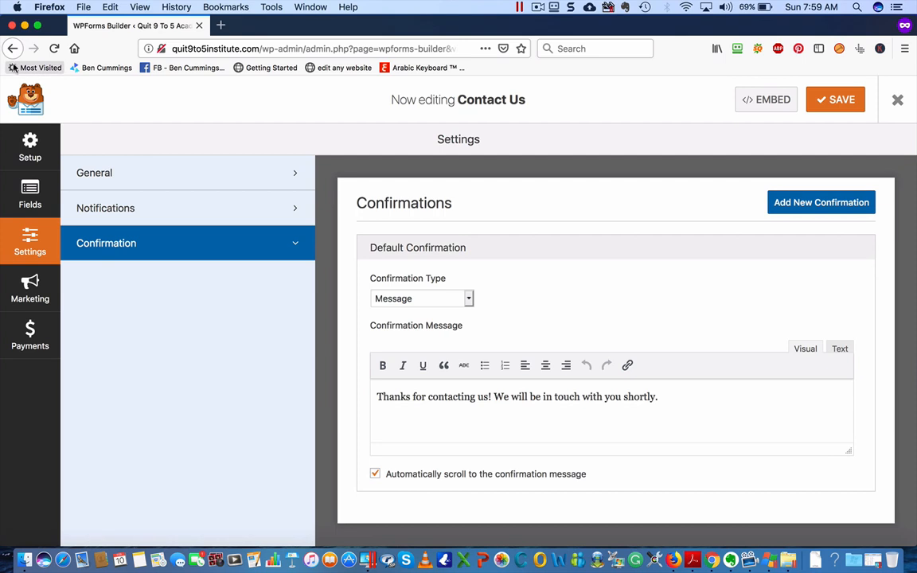
Leave the form builder and go to WP AutoTerms > Add Legal Pages
{"action": "left_click", "coordinate": [899, 99]}
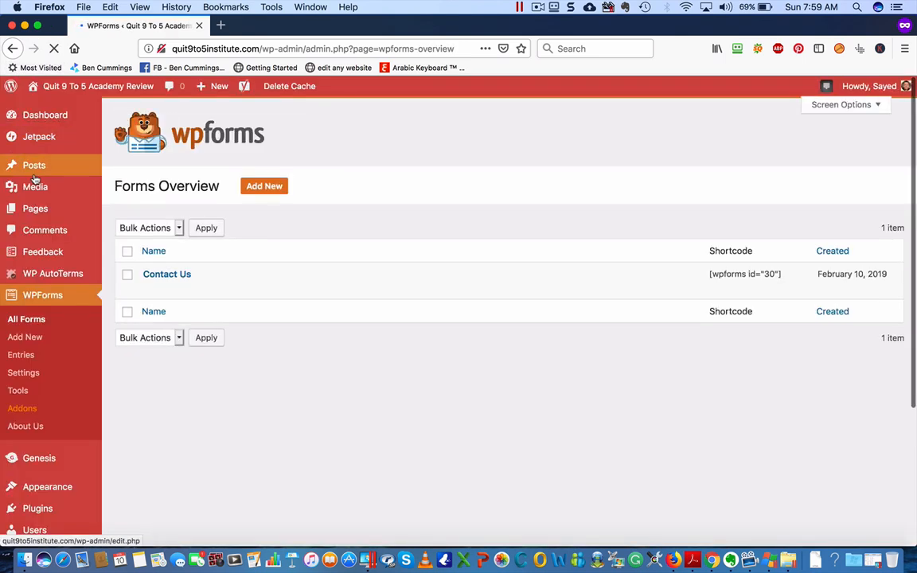
{"action": "mouse_move", "coordinate": [219, 288]}
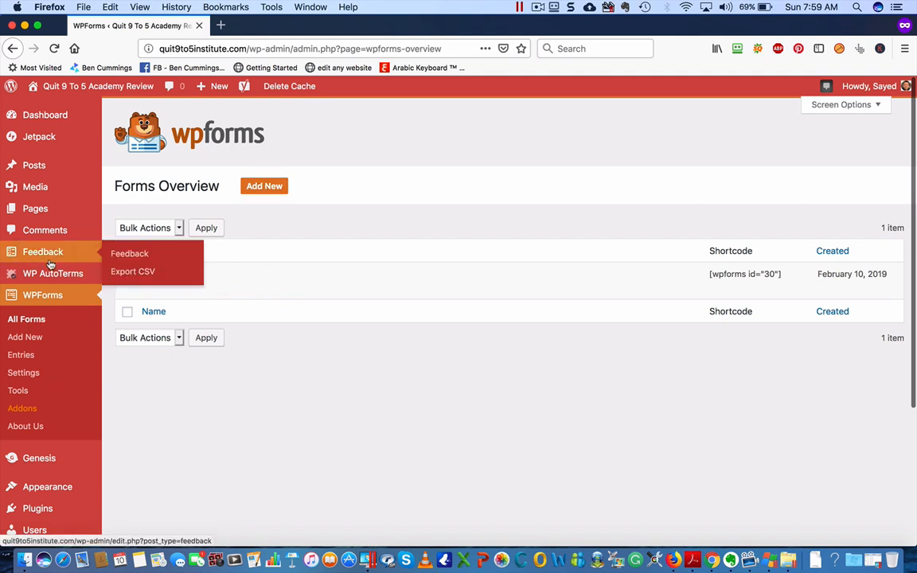
{"action": "mouse_move", "coordinate": [46, 271]}
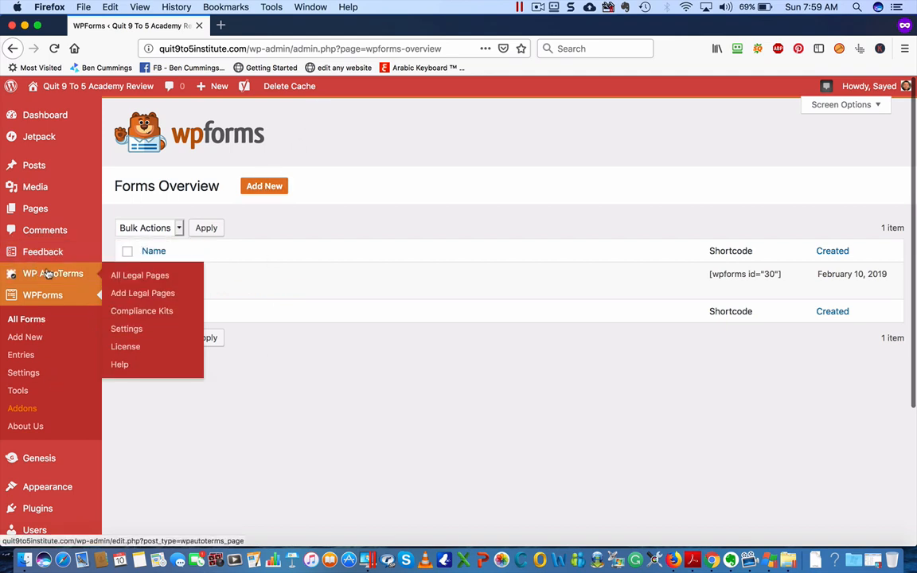
{"action": "left_click", "coordinate": [145, 294]}
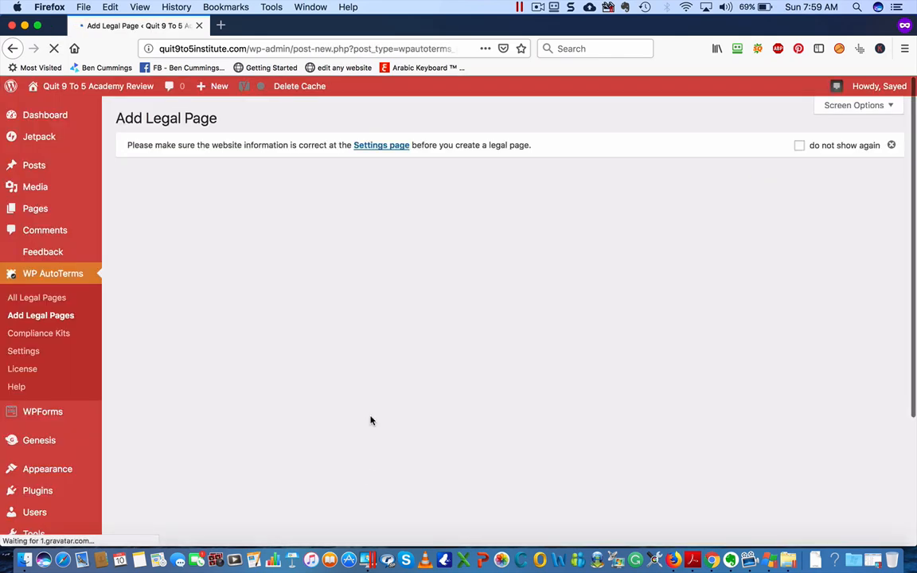
{"action": "scroll", "coordinate": [372, 422], "scroll_direction": "down", "scroll_amount": 5}
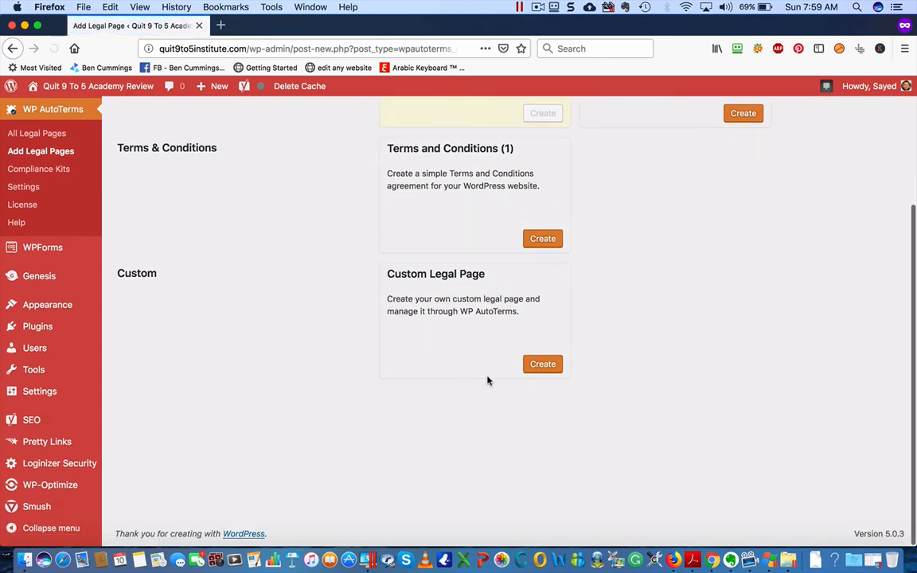
Create a custom legal page titled 'Contact Us' containing the pasted wpforms id="30" shortcode
{"action": "left_click", "coordinate": [540, 365]}
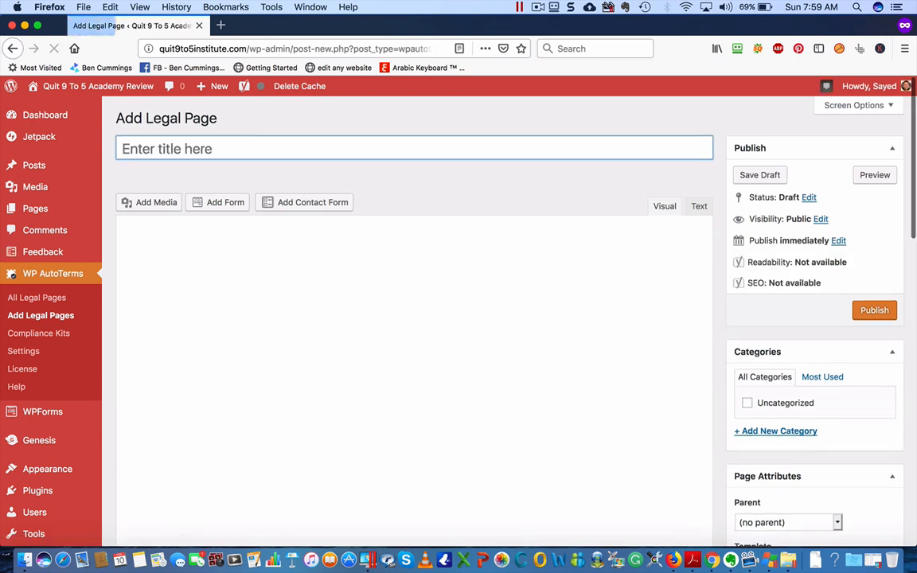
{"action": "type", "text": "Contact Us"}
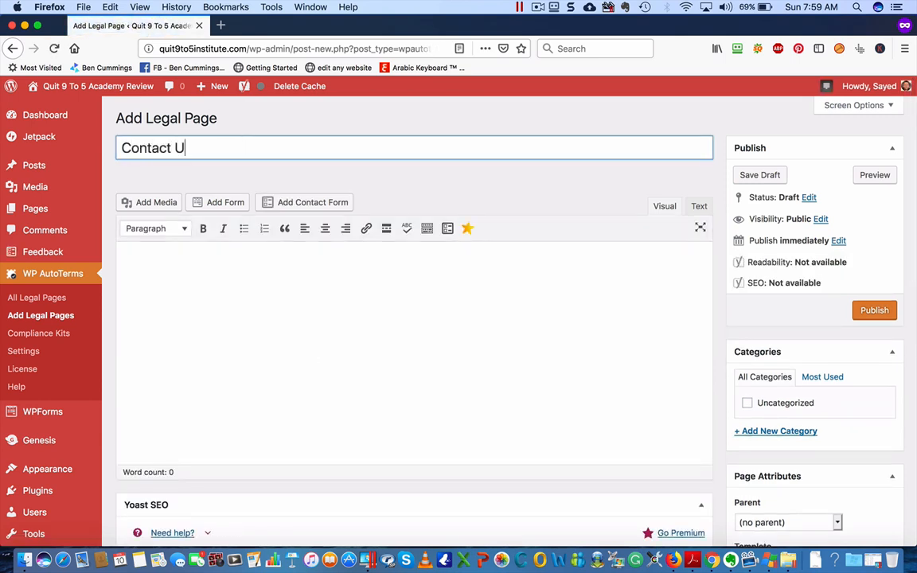
{"action": "left_click", "coordinate": [268, 280]}
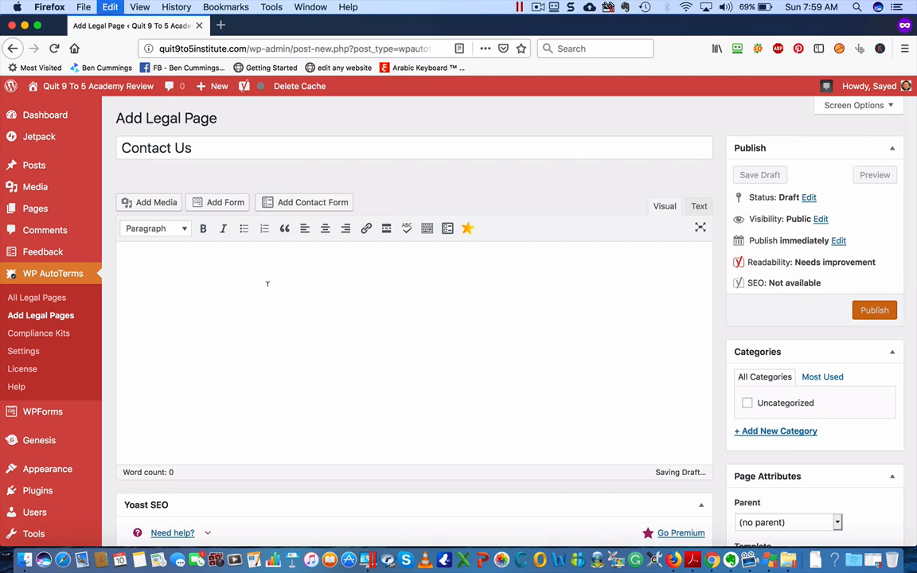
{"action": "key", "text": "super+v"}
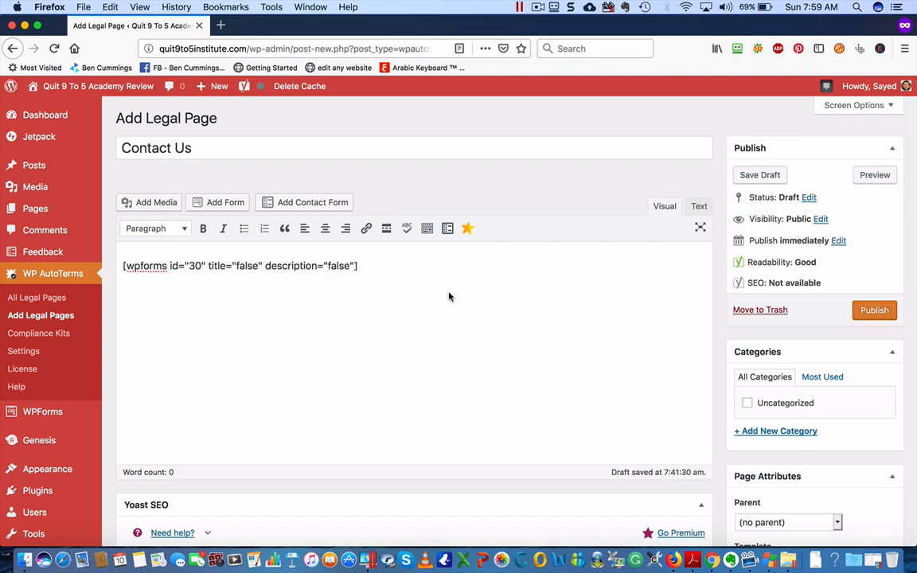
{"action": "scroll", "coordinate": [448, 297], "scroll_direction": "down", "scroll_amount": 1}
{"action": "scroll", "coordinate": [448, 297], "scroll_direction": "down", "scroll_amount": 7}
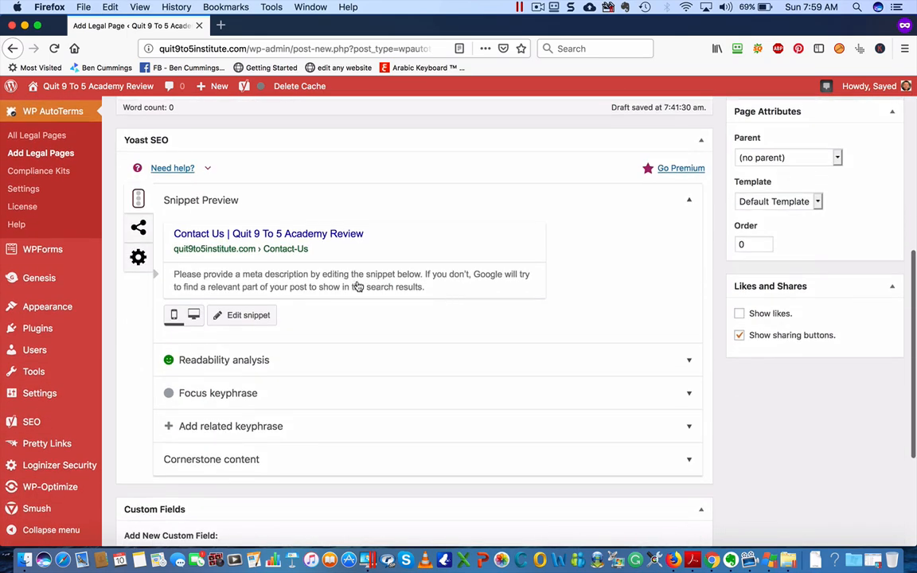
Set the page slug to 'contact-us' in the Yoast snippet editor
{"action": "left_click", "coordinate": [255, 316]}
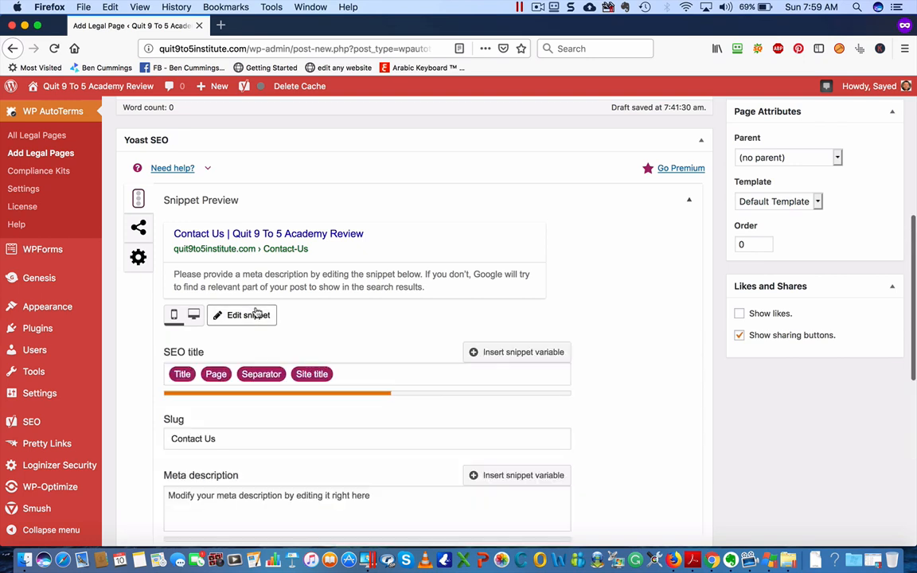
{"action": "left_click", "coordinate": [203, 438]}
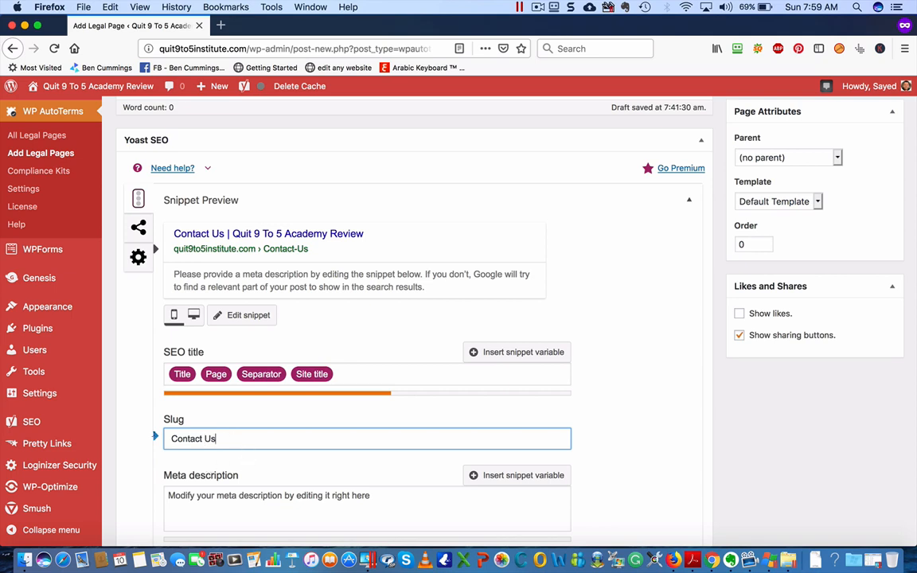
{"action": "key", "text": "super+a"}
{"action": "type", "text": "contact-us"}
{"action": "scroll", "coordinate": [286, 471], "scroll_direction": "down", "scroll_amount": 3}
Write the meta description 'Please use this form to contact us. We'll get back to you as soon as possible.'
{"action": "left_click", "coordinate": [243, 354]}
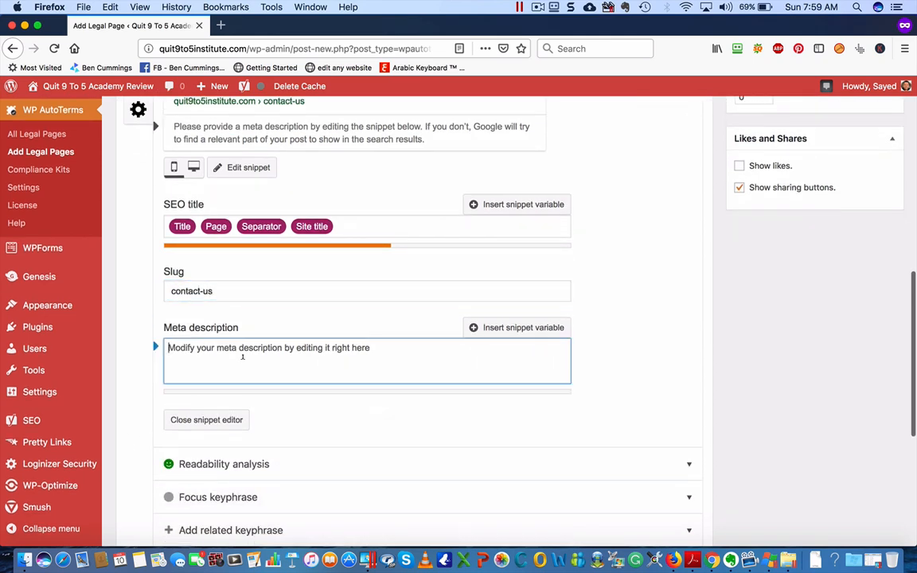
{"action": "type", "text": "Plea"}
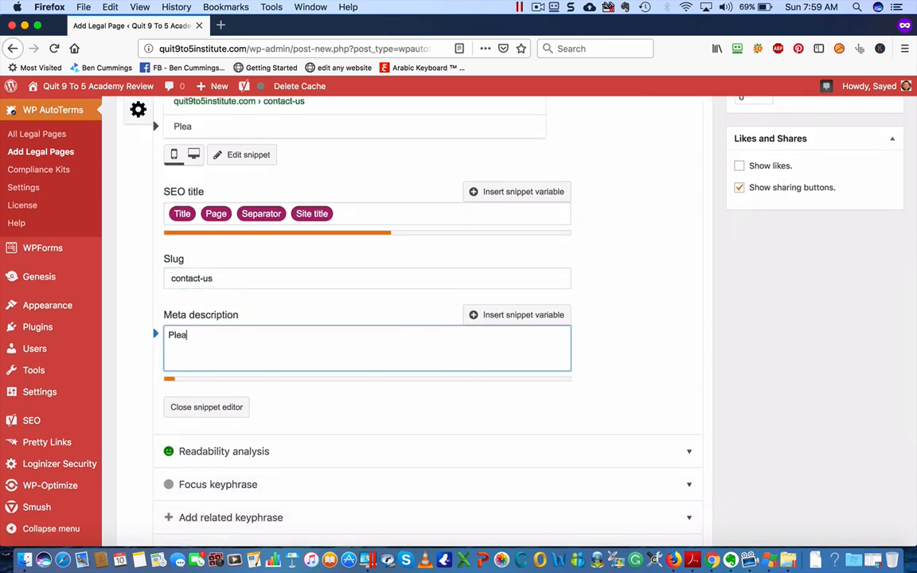
{"action": "type", "text": "se use th"}
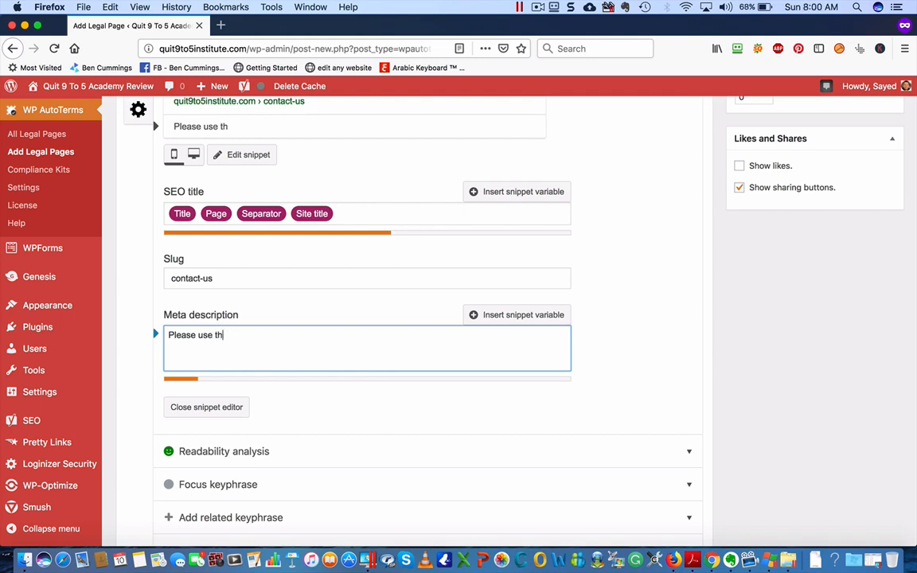
{"action": "type", "text": "eis form to "}
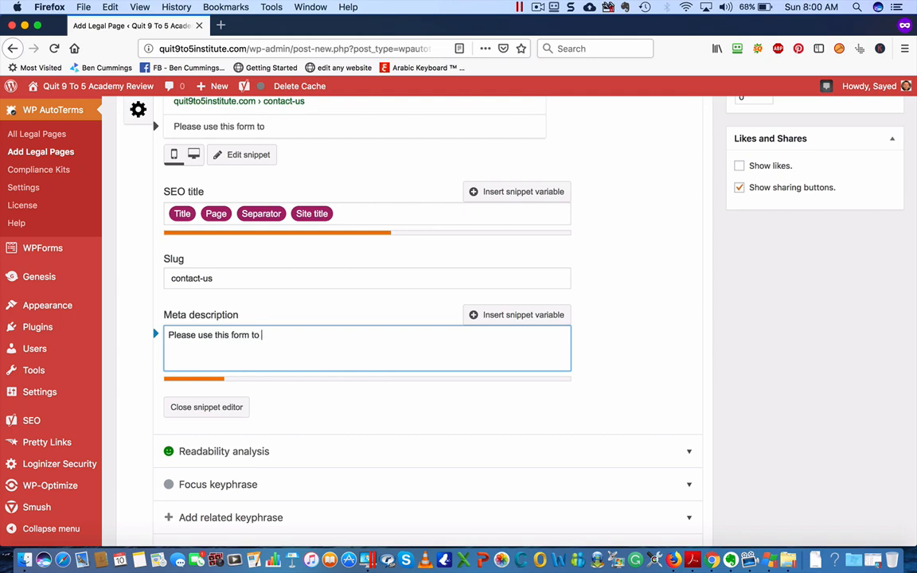
{"action": "type", "text": "contact u"}
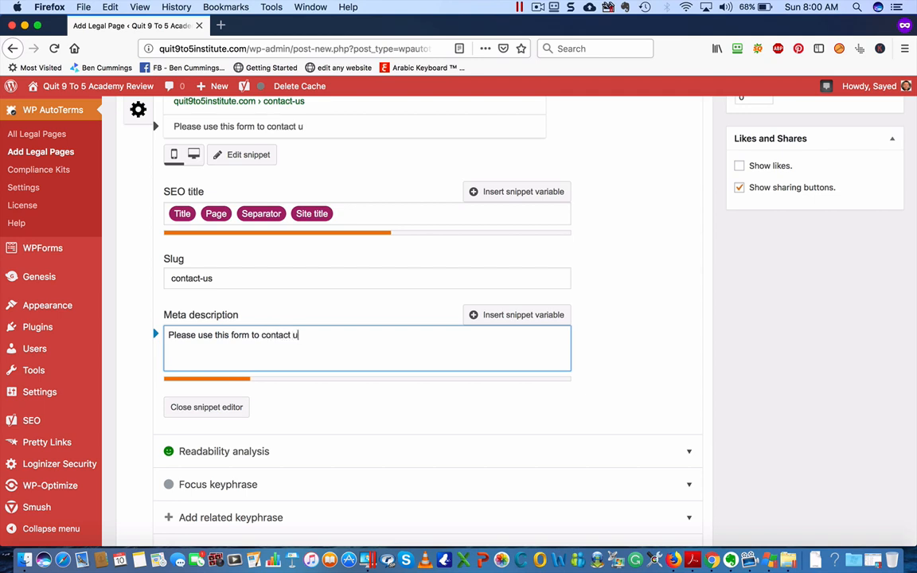
{"action": "type", "text": "s. We'll do our"}
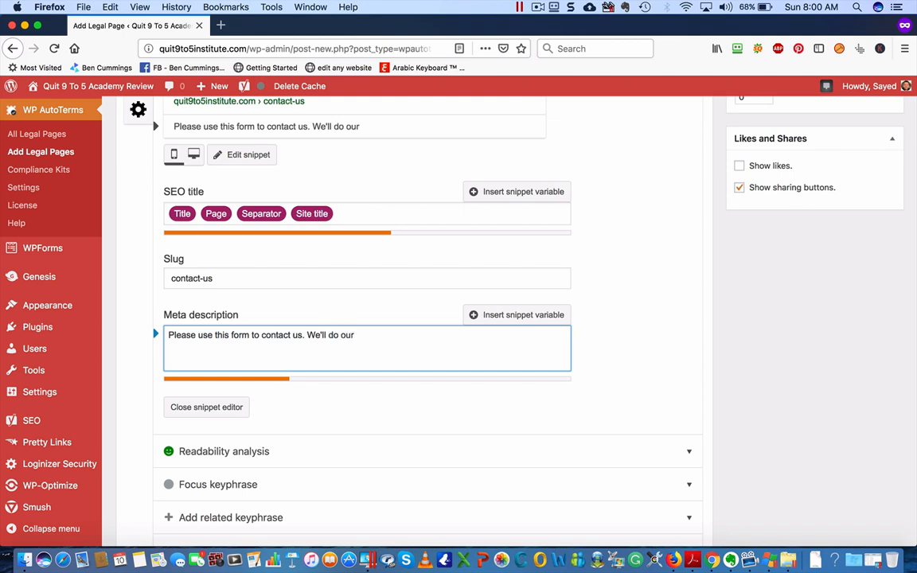
{"action": "type", "text": " best to get back toy"}
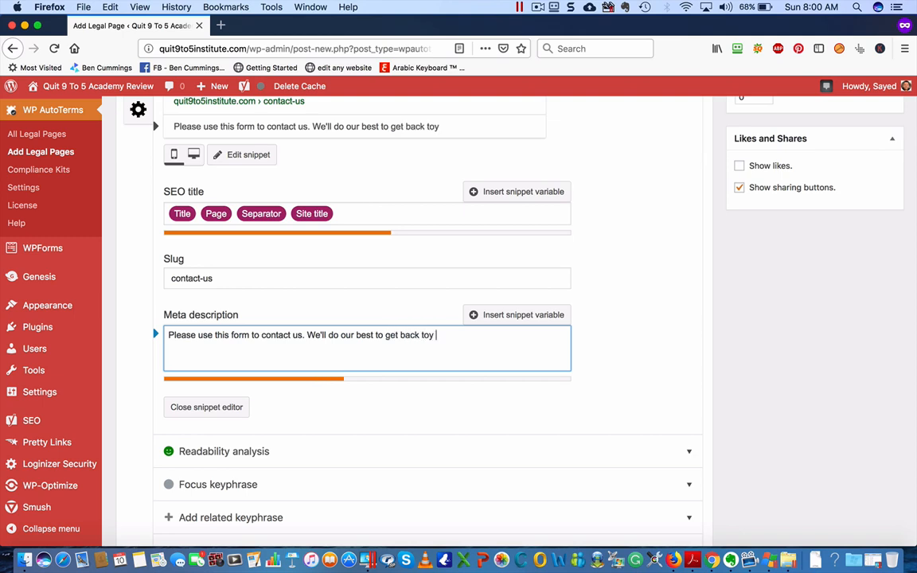
{"action": "key", "text": "BackSpace"}
{"action": "key", "text": "BackSpace"}
{"action": "type", "text": "you as a"}
{"action": "type", "text": "oo"}
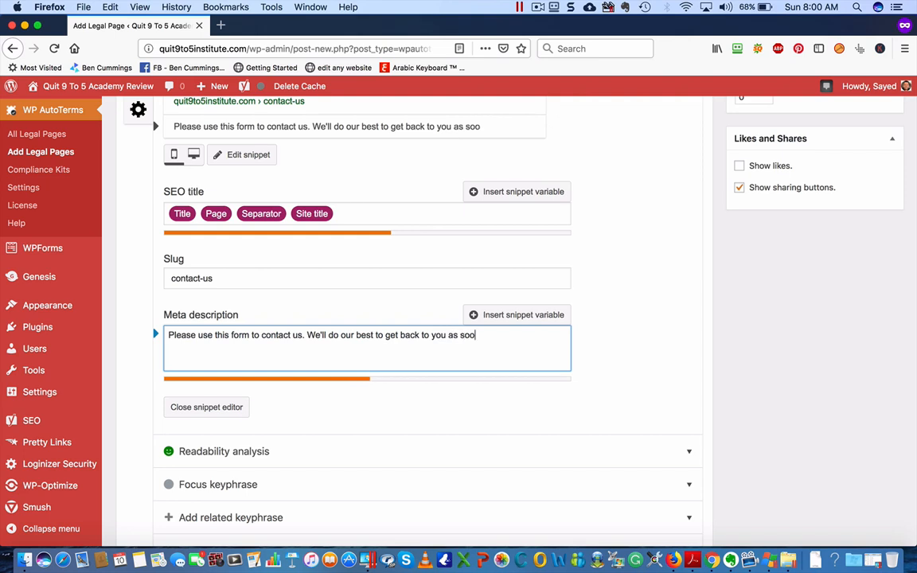
{"action": "type", "text": "n as possible..."}
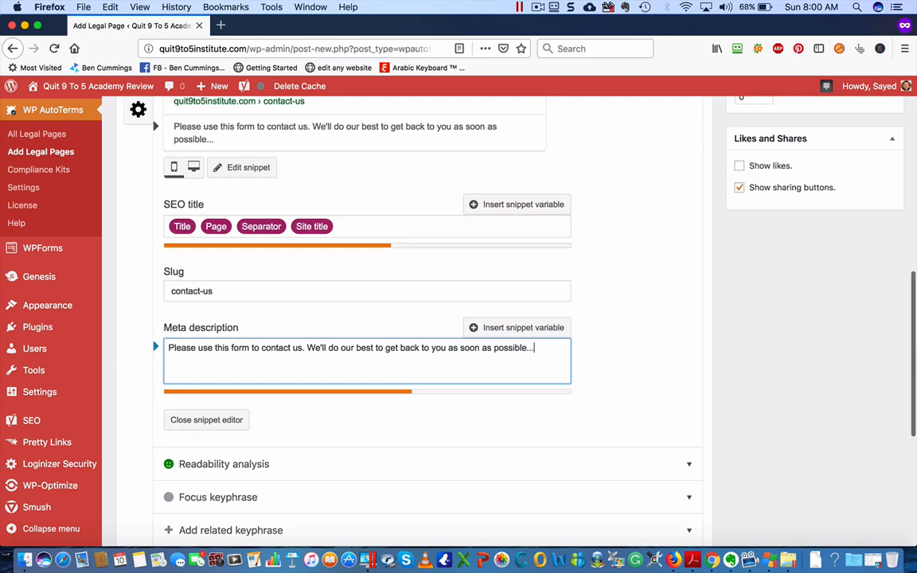
{"action": "left_click", "coordinate": [650, 396]}
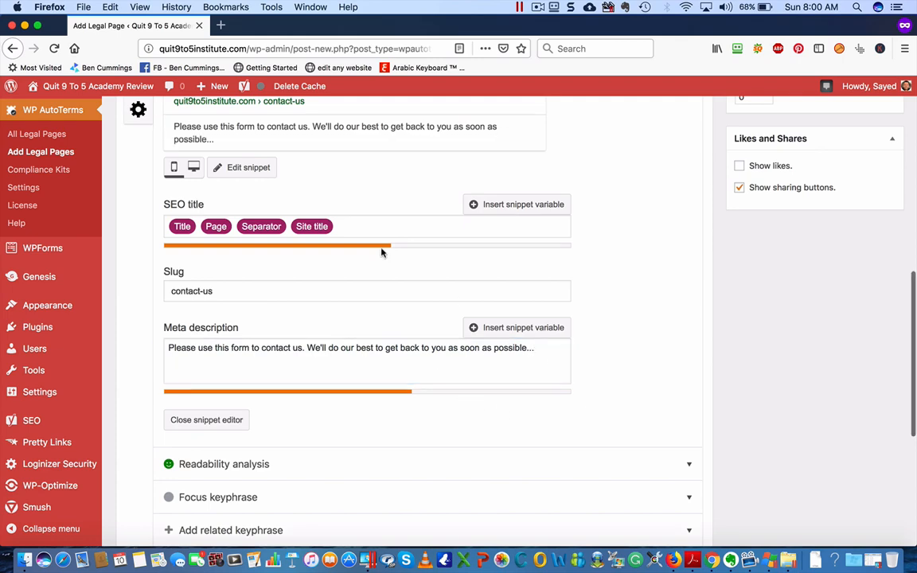
{"action": "scroll", "coordinate": [382, 250], "scroll_direction": "up", "scroll_amount": 4}
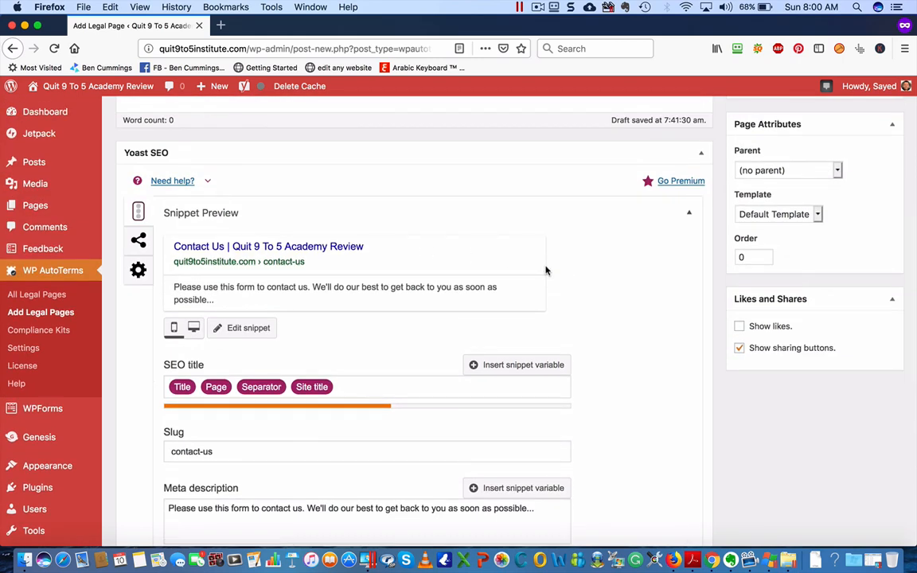
Publish the Contact Us legal page from the Publish box
{"action": "scroll", "coordinate": [546, 270], "scroll_direction": "up", "scroll_amount": 8}
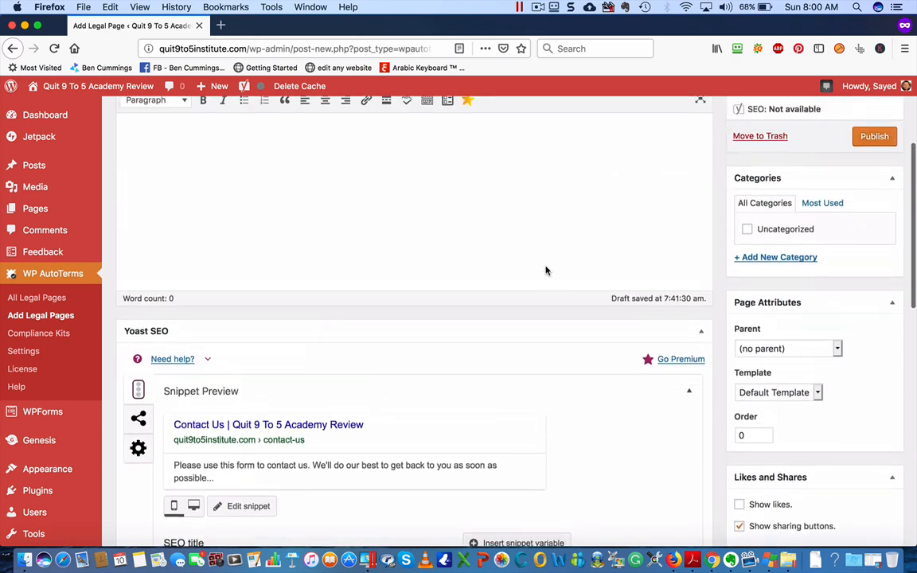
{"action": "scroll", "coordinate": [548, 266], "scroll_direction": "up", "scroll_amount": 1}
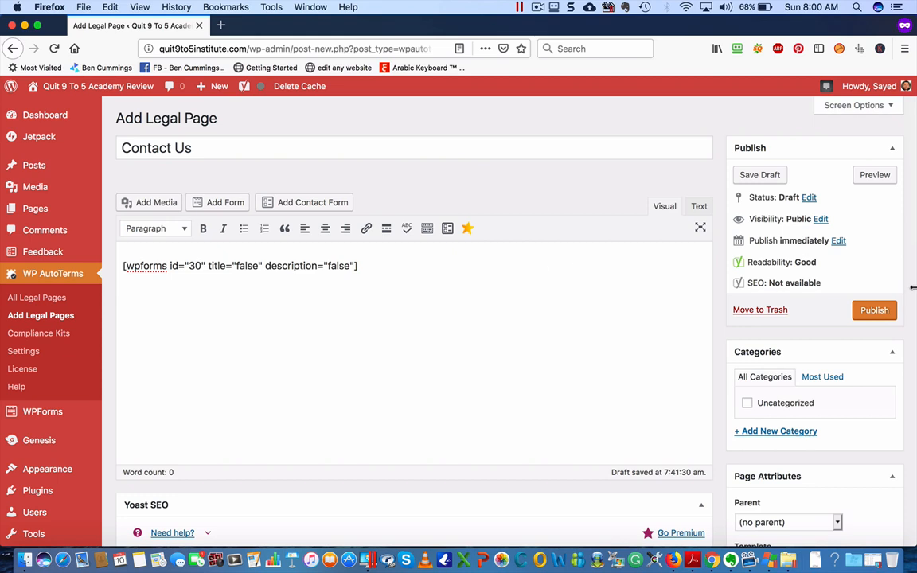
{"action": "left_click", "coordinate": [876, 311]}
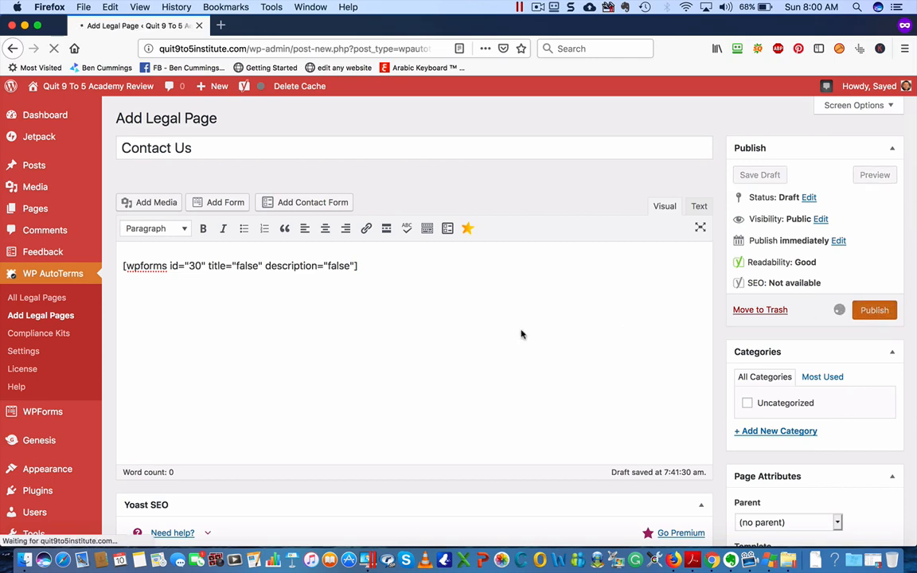
{"action": "scroll", "coordinate": [492, 334], "scroll_direction": "down", "scroll_amount": 5}
{"action": "scroll", "coordinate": [491, 334], "scroll_direction": "down", "scroll_amount": 3}
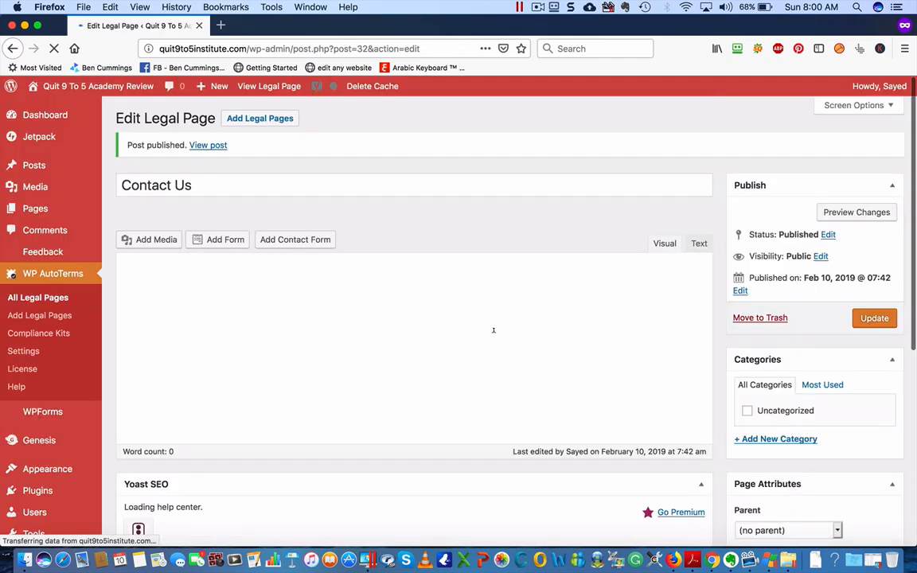
Open the published Contact Us page on the live site
{"action": "left_click", "coordinate": [204, 146]}
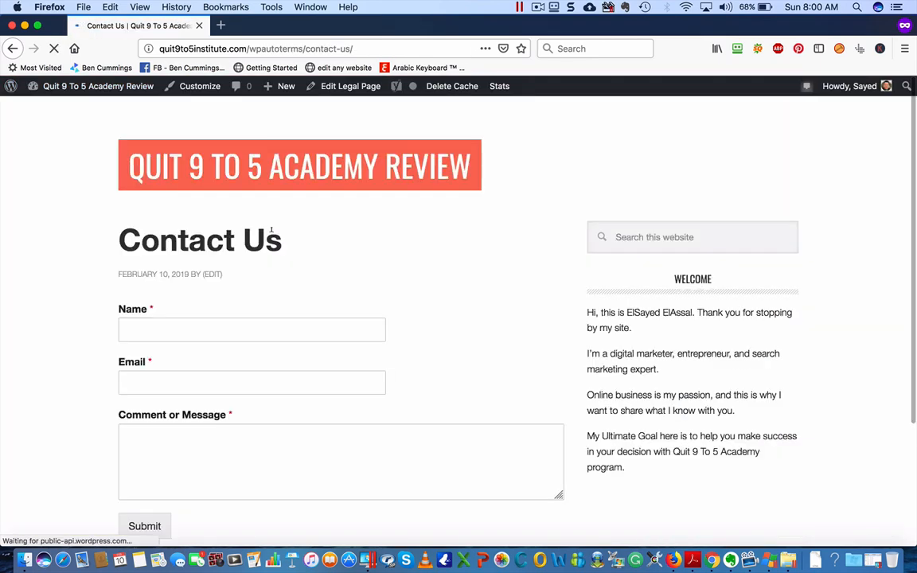
{"action": "scroll", "coordinate": [346, 485], "scroll_direction": "down", "scroll_amount": 3}
{"action": "scroll", "coordinate": [346, 485], "scroll_direction": "up", "scroll_amount": 3}
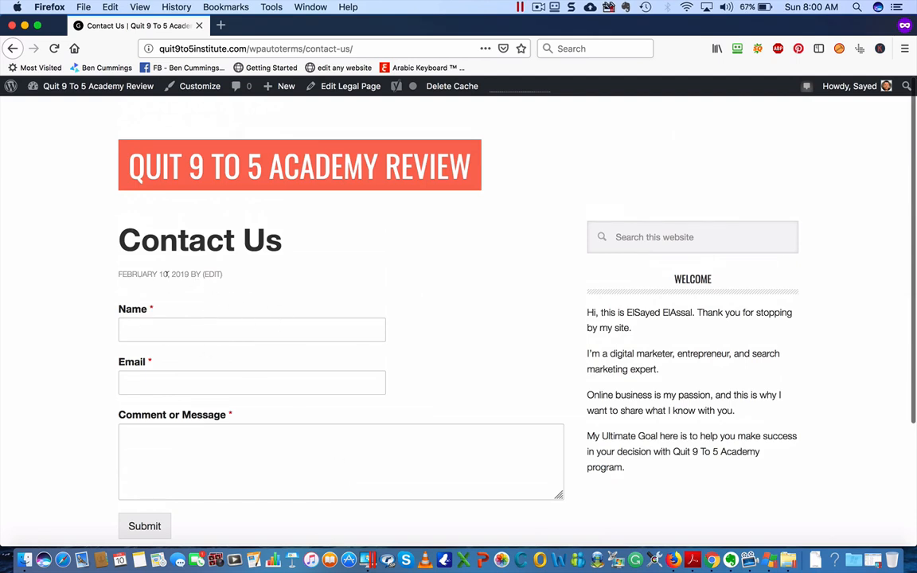
{"action": "scroll", "coordinate": [307, 301], "scroll_direction": "down", "scroll_amount": 3}
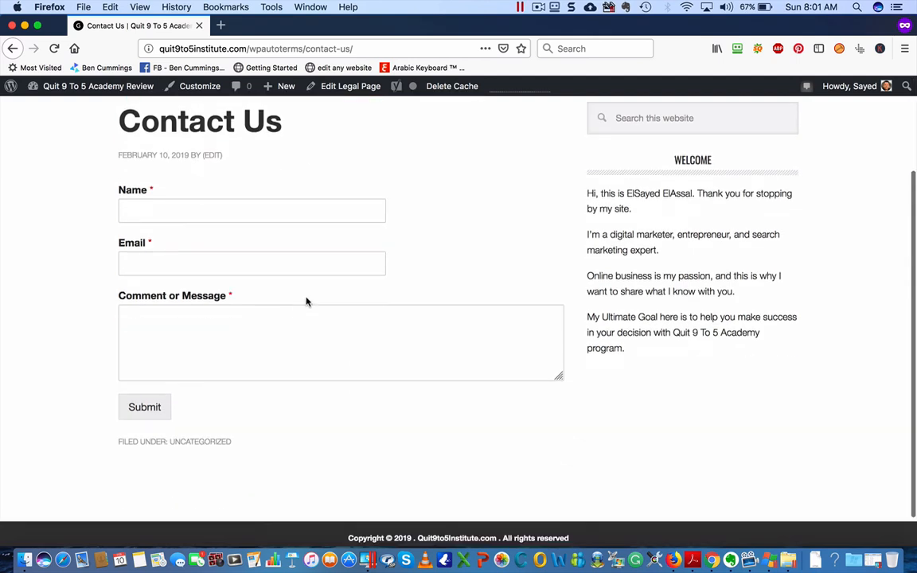
Submit a test message 'Hi' with a name and email address through the form
{"action": "left_click", "coordinate": [199, 212]}
{"action": "type", "text": "Sayed"}
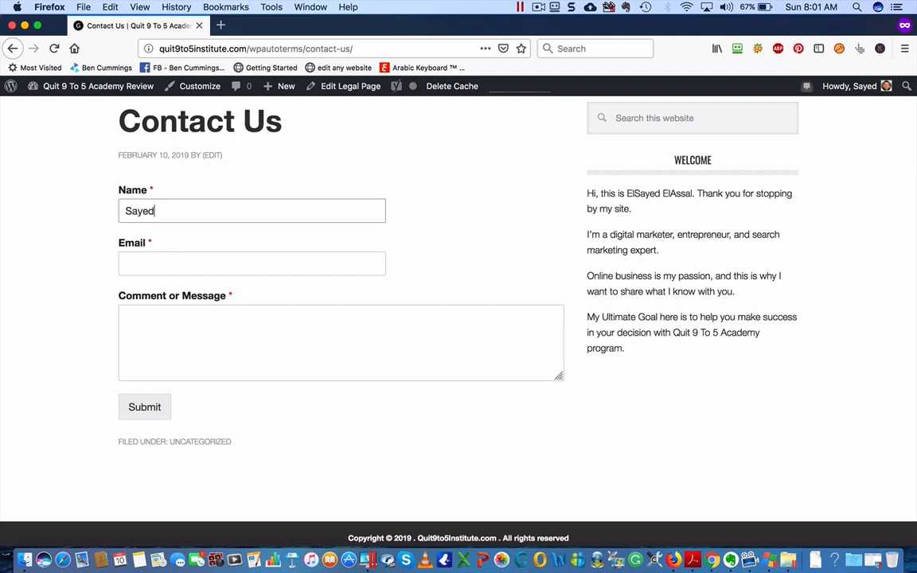
{"action": "left_click", "coordinate": [203, 263]}
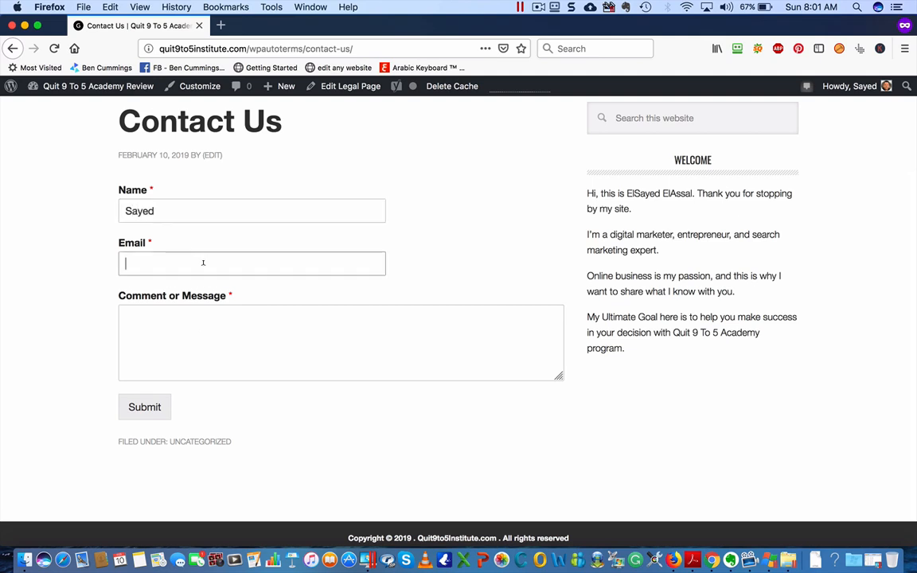
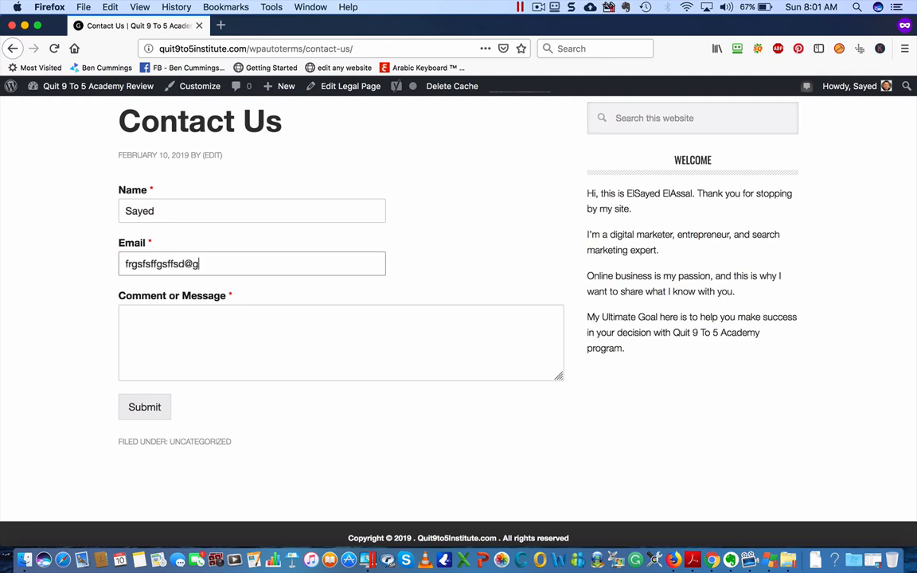
{"action": "left_click", "coordinate": [190, 352]}
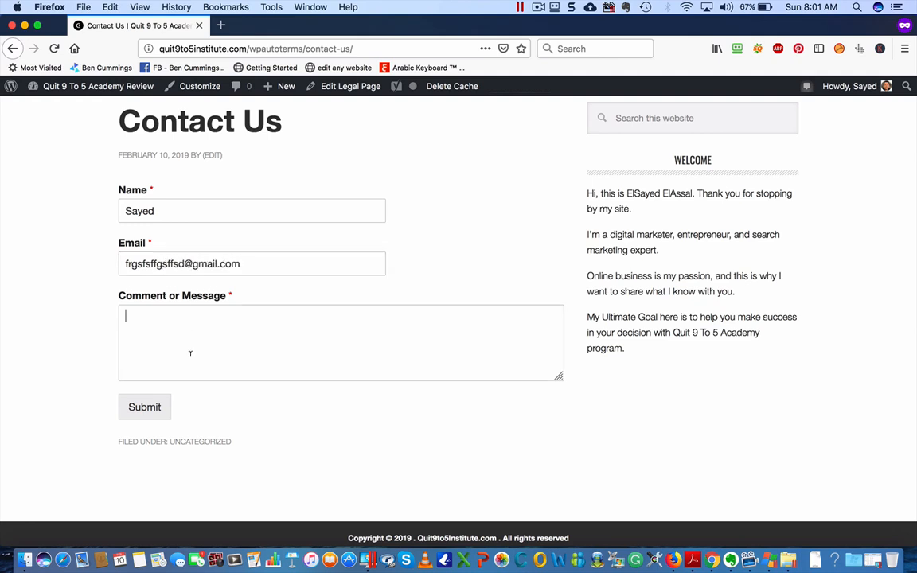
{"action": "type", "text": "Hi"}
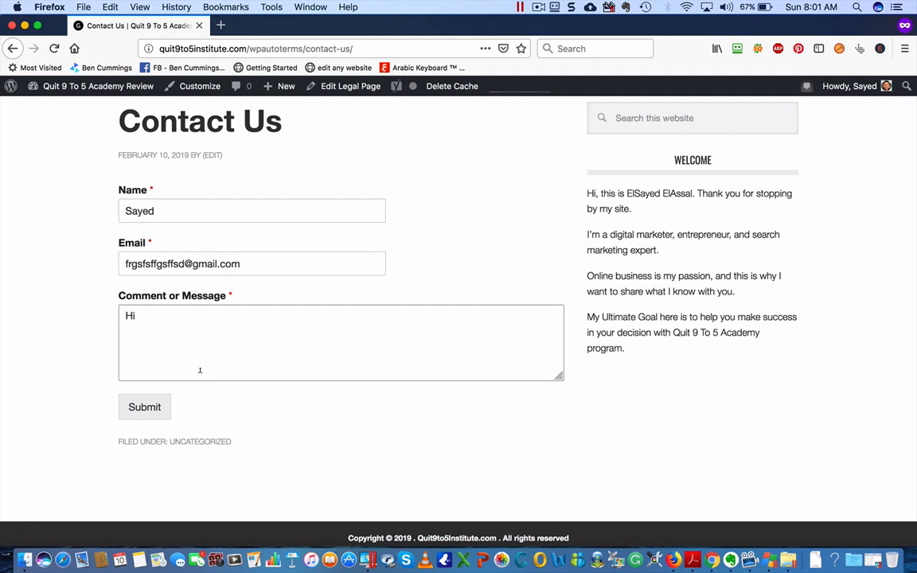
{"action": "left_click", "coordinate": [157, 407]}
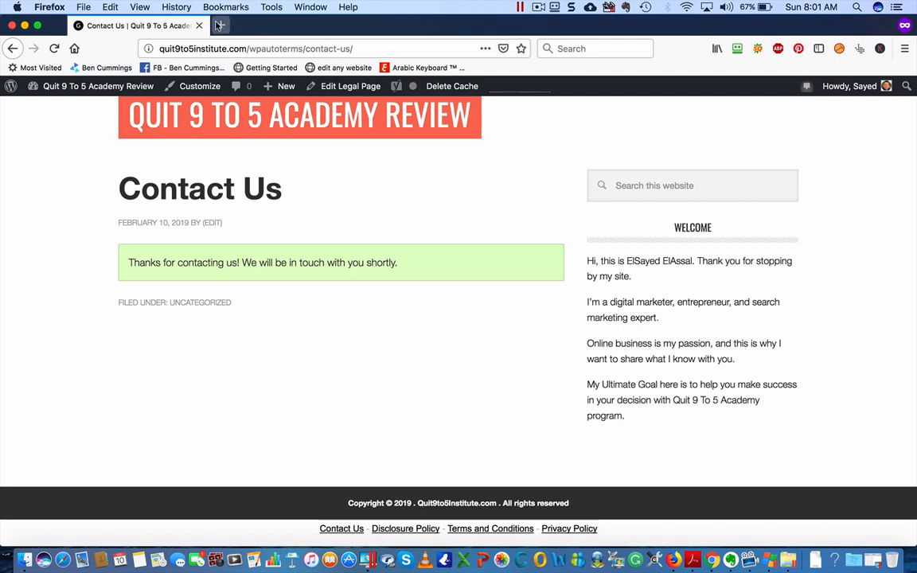
{"action": "scroll", "coordinate": [229, 263], "scroll_direction": "up", "scroll_amount": 2}
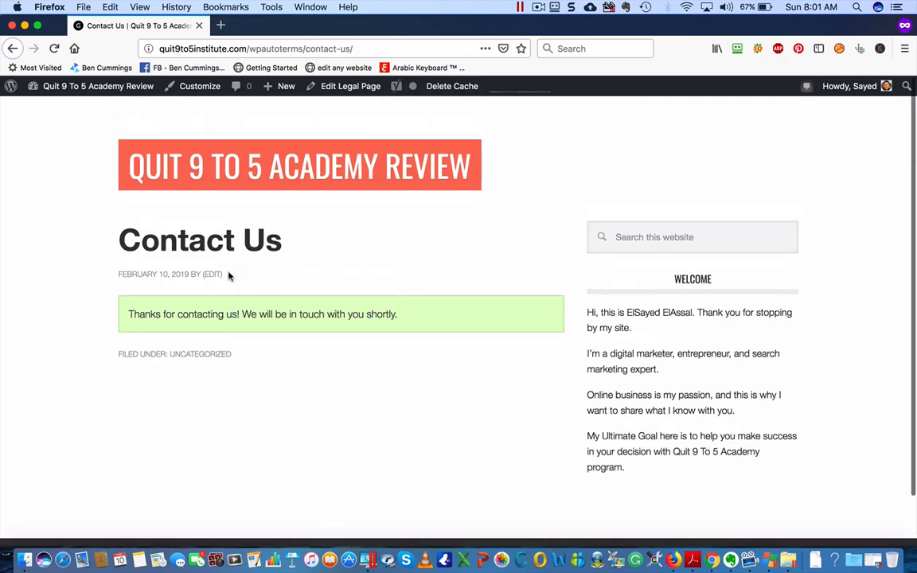
Open the quit9to5institute.com homepage from the site title and scroll through its 'no content matched' message
{"action": "left_click", "coordinate": [228, 173]}
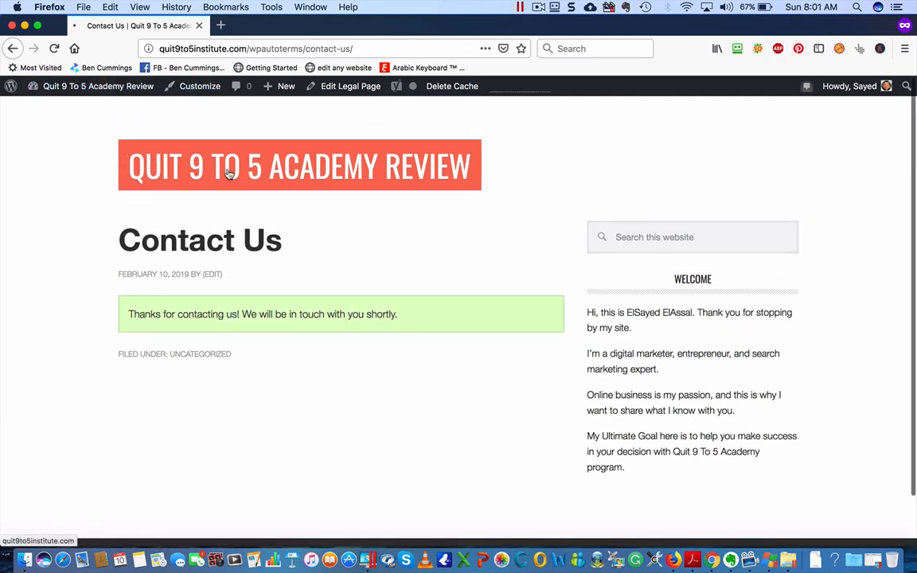
{"action": "scroll", "coordinate": [316, 365], "scroll_direction": "down", "scroll_amount": 2}
{"action": "scroll", "coordinate": [408, 542], "scroll_direction": "down", "scroll_amount": 2}
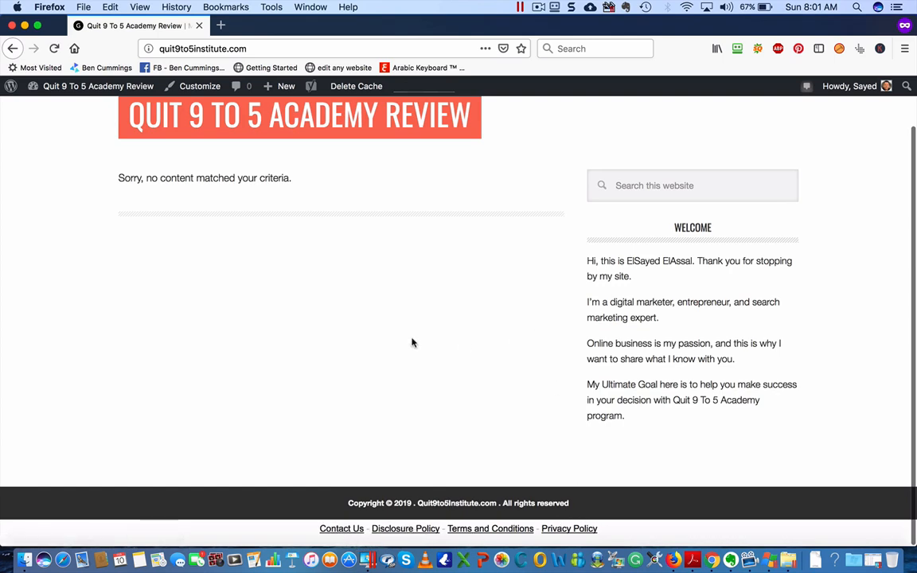
{"action": "scroll", "coordinate": [398, 338], "scroll_direction": "up", "scroll_amount": 1}
{"action": "scroll", "coordinate": [386, 333], "scroll_direction": "down", "scroll_amount": 1}
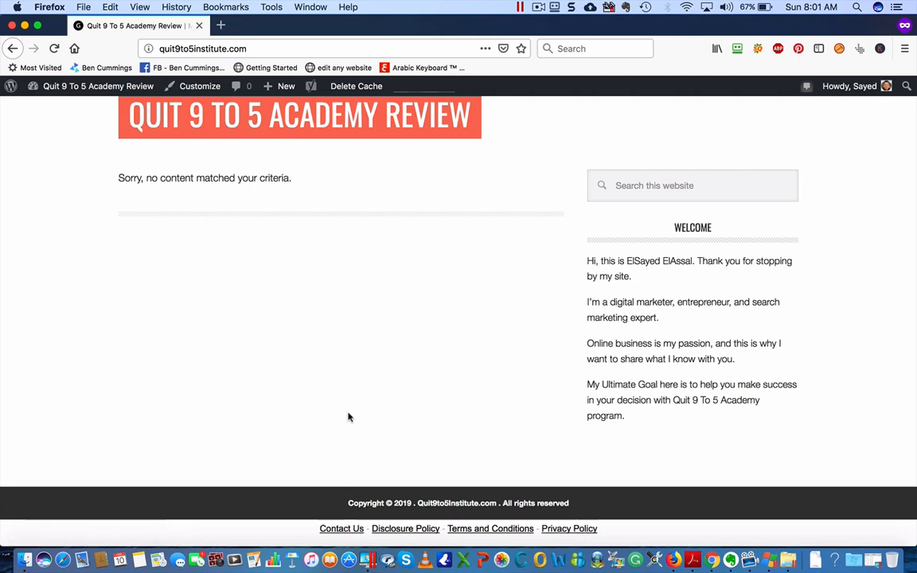
{"action": "scroll", "coordinate": [348, 417], "scroll_direction": "up", "scroll_amount": 1}
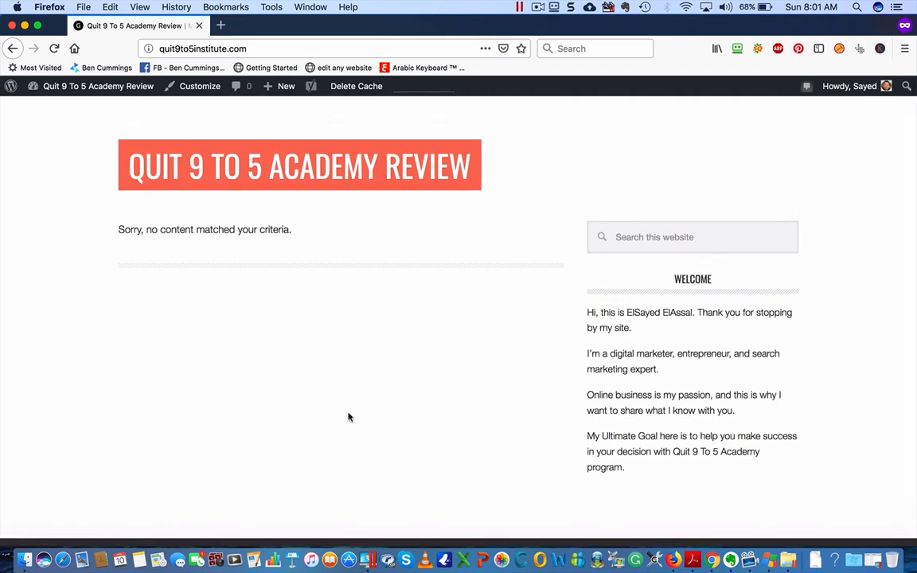